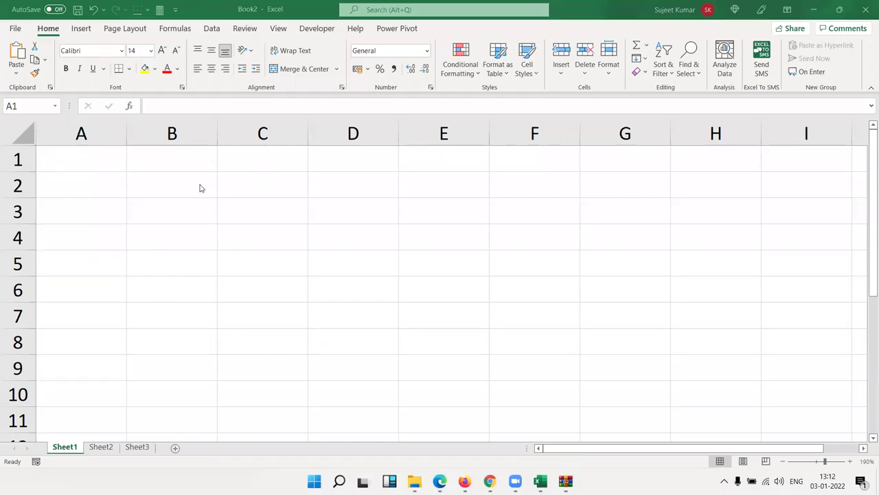
# Enter =RANDBETWEEN(10,90) in A1 and fill it across and down through A1:G11.
pyautogui.click(75, 162)
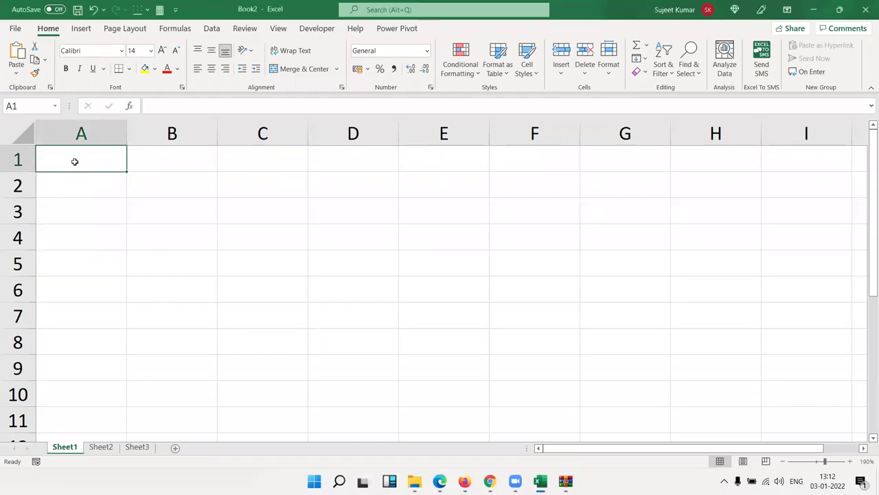
pyautogui.write('=ra')
pyautogui.press('Down')
pyautogui.press('Down')
pyautogui.press('Down')
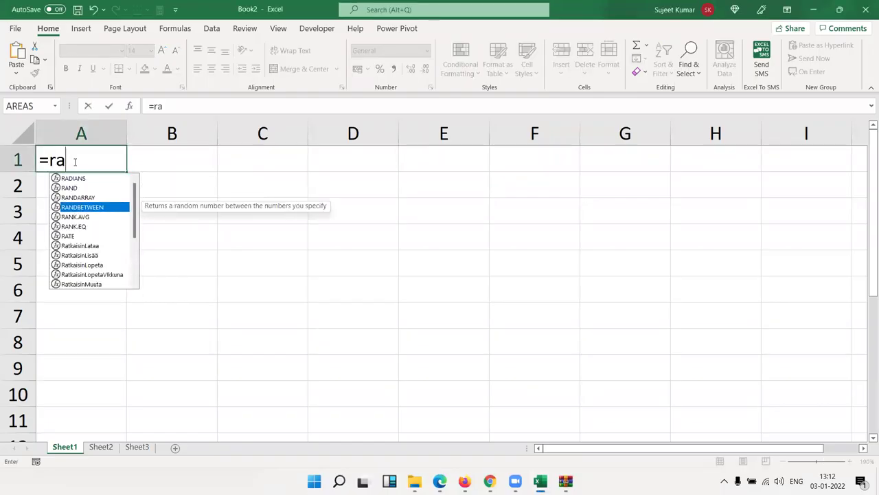
pyautogui.press('Tab')
pyautogui.write('10,90')
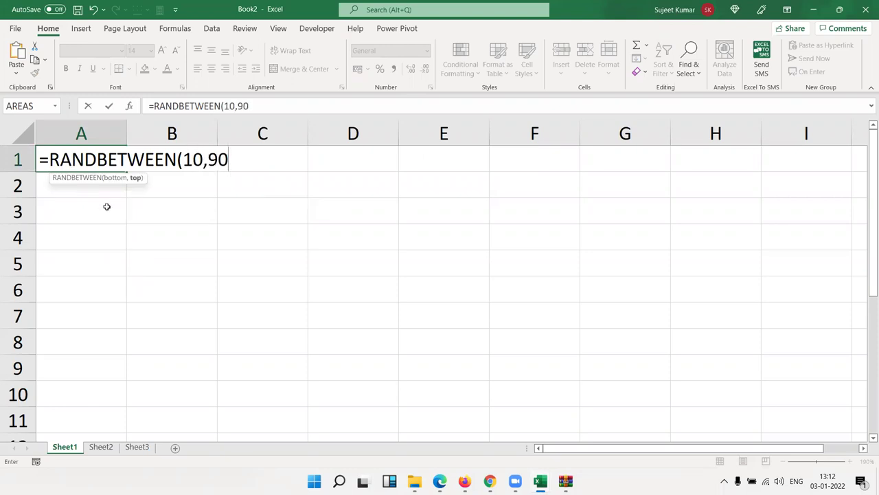
pyautogui.press('Return')
pyautogui.moveTo(106, 167)
pyautogui.mouseDown()
pyautogui.moveTo(651, 415)
pyautogui.moveTo(642, 413)
pyautogui.mouseUp()
pyautogui.hotkey('ctrl', 'r')
pyautogui.hotkey('ctrl', 'd')
# Replace the A1:G11 formulas with their fixed values using Paste Values.
pyautogui.hotkey('ctrl', 'c')
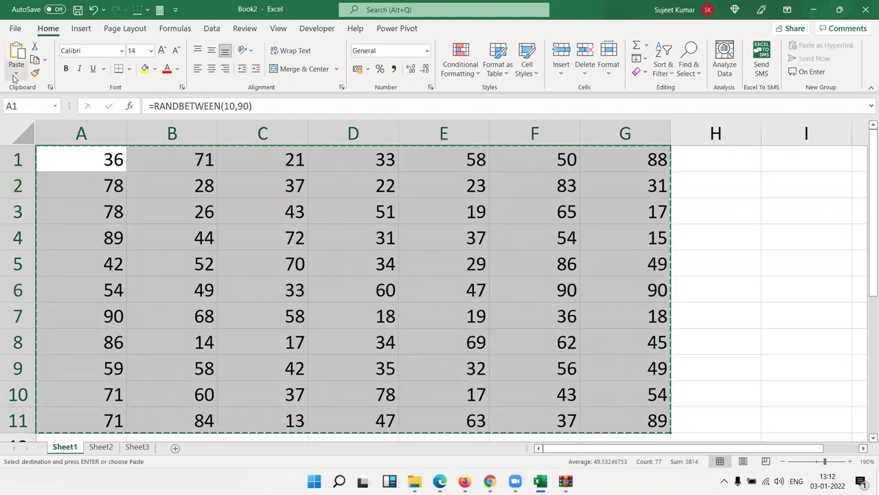
pyautogui.click(15, 74)
pyautogui.click(13, 159)
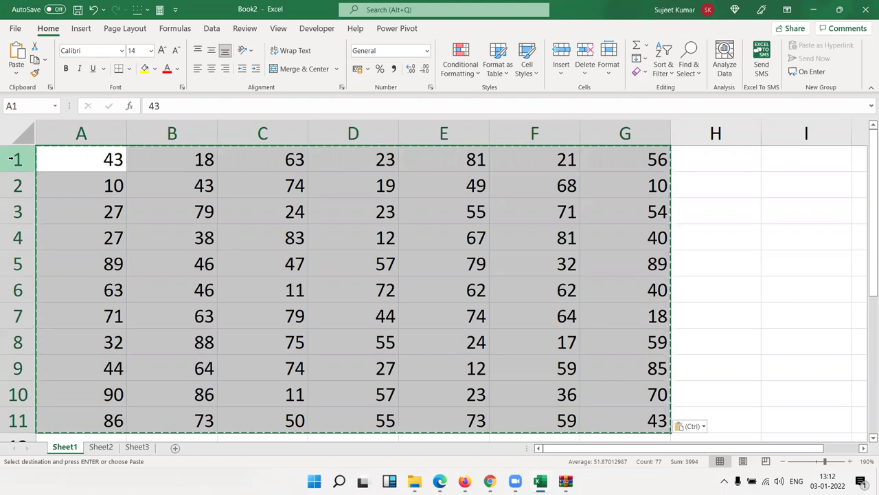
pyautogui.hotkey('ctrl', 'Home')
pyautogui.press('Escape')
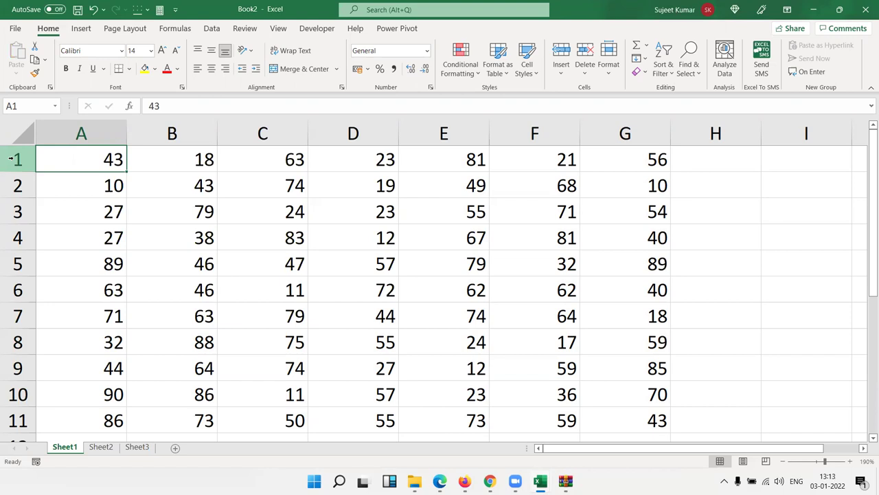
pyautogui.scroll(-7, 126, 289)
pyautogui.scroll(7, 513, 351)
pyautogui.moveTo(632, 367); pyautogui.dragTo(75, 170)
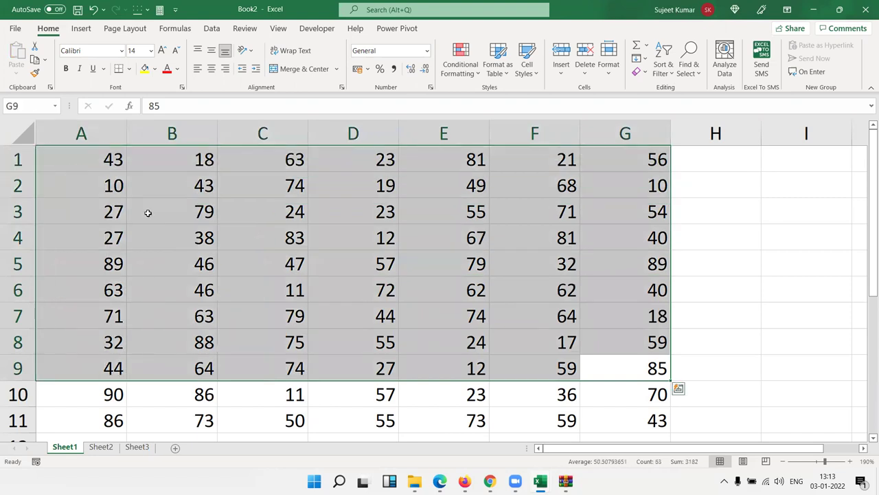
pyautogui.click(115, 200)
pyautogui.press('Delete')
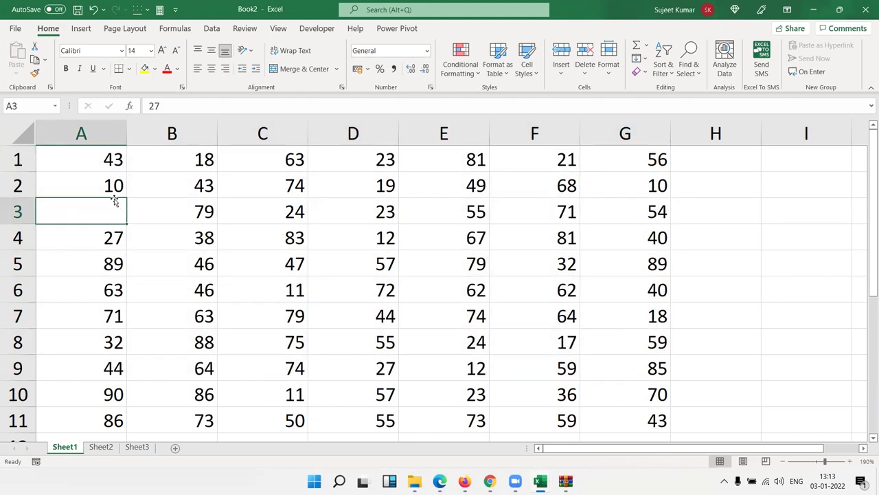
pyautogui.hotkey('ctrl', 'z')
pyautogui.rightClick(72, 448)
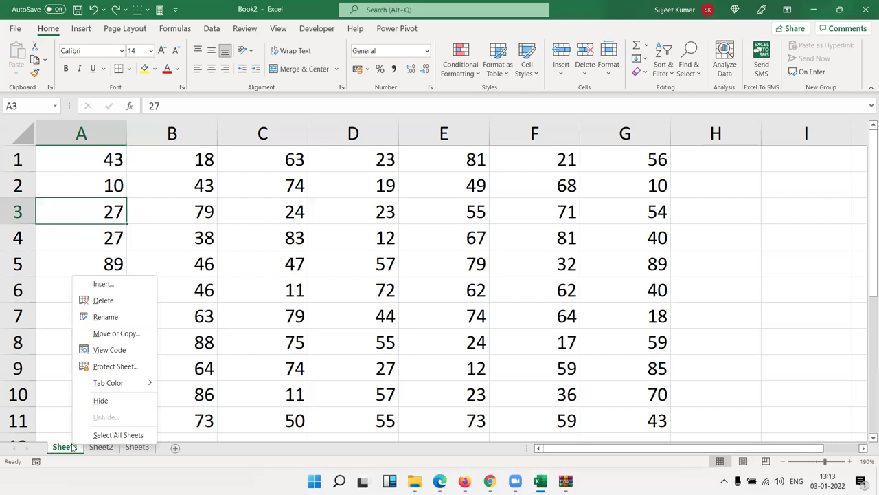
pyautogui.click(112, 338)
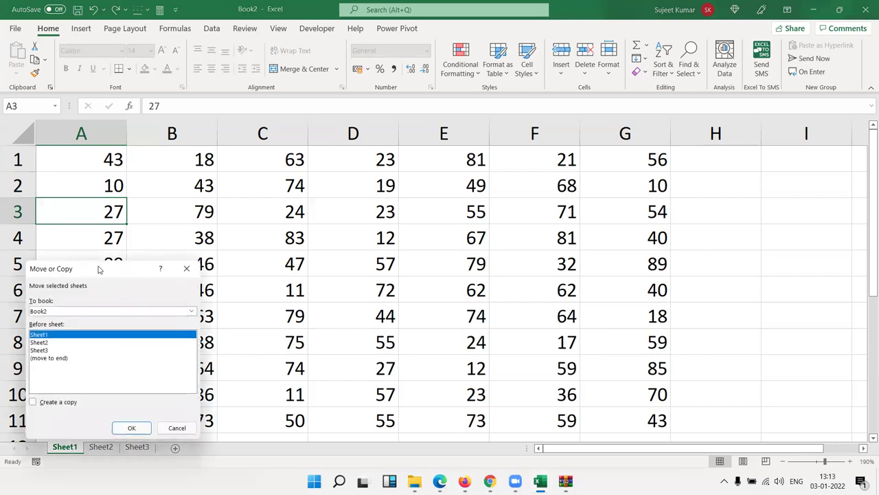
pyautogui.moveTo(98, 269); pyautogui.dragTo(510, 225)
pyautogui.press('Escape')
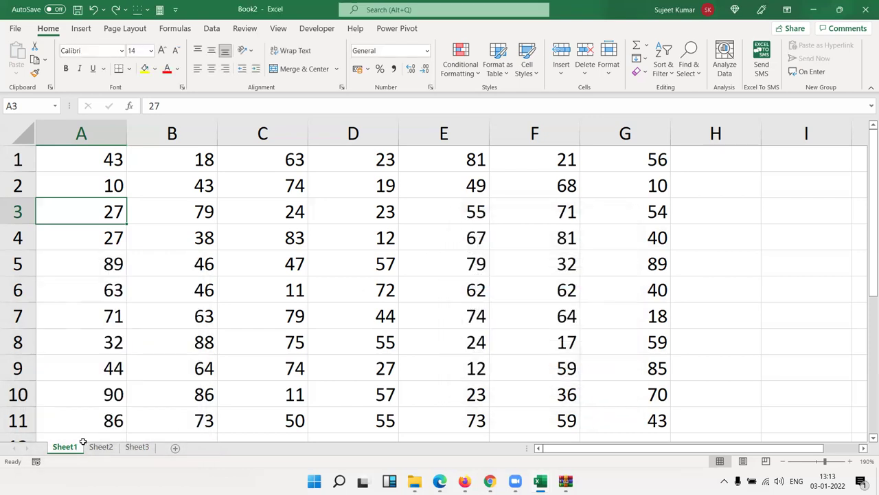
# Protect Sheet1 with a password, re-entering it in the Confirm Password dialog.
pyautogui.rightClick(70, 451)
pyautogui.click(110, 373)
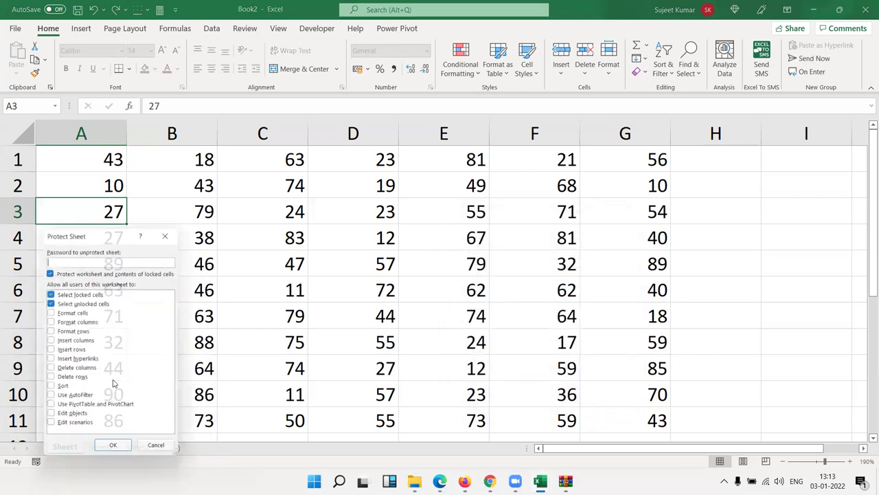
pyautogui.moveTo(87, 232); pyautogui.dragTo(419, 199)
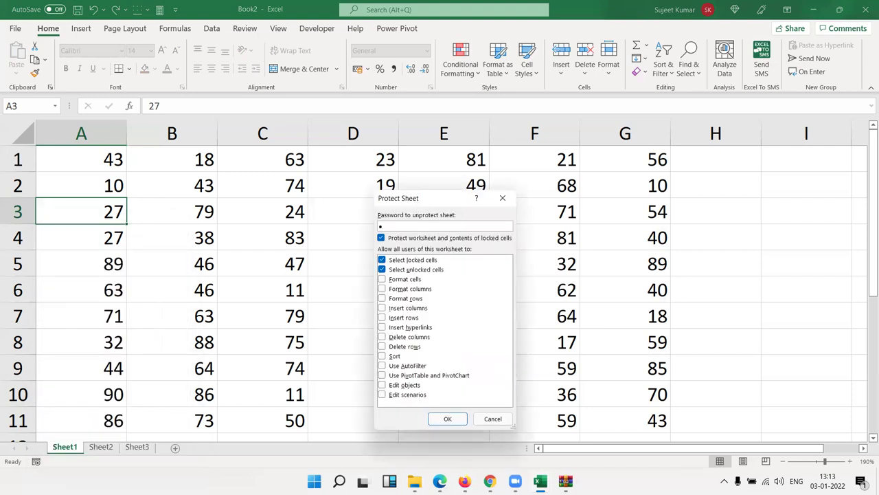
pyautogui.press('Return')
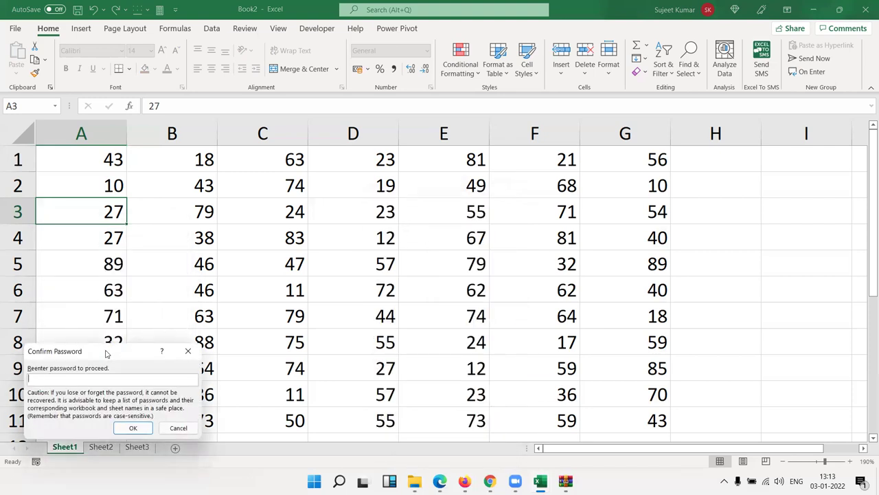
pyautogui.moveTo(107, 354); pyautogui.dragTo(333, 273)
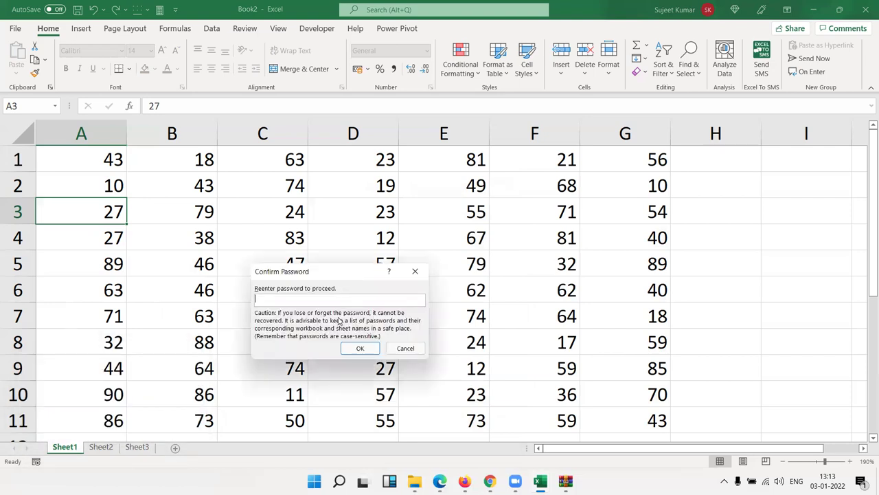
pyautogui.click(341, 317)
pyautogui.click(342, 316)
pyautogui.write('1')
pyautogui.press('Return')
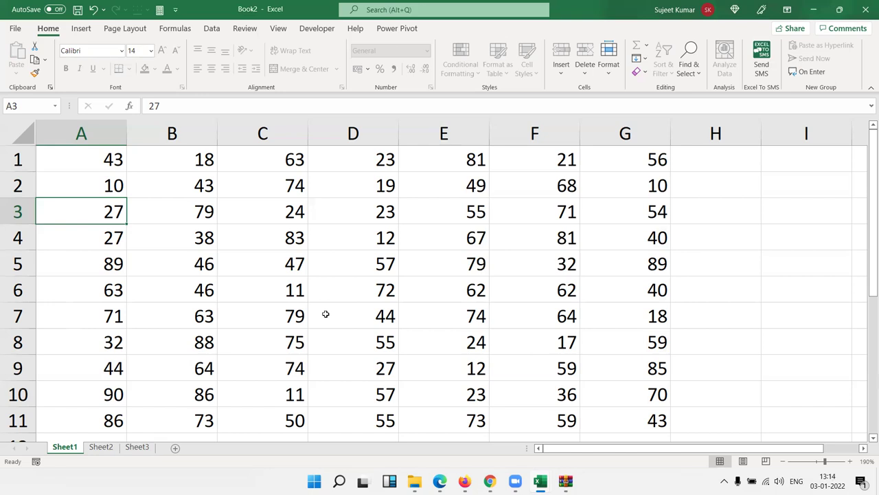
pyautogui.click(328, 311)
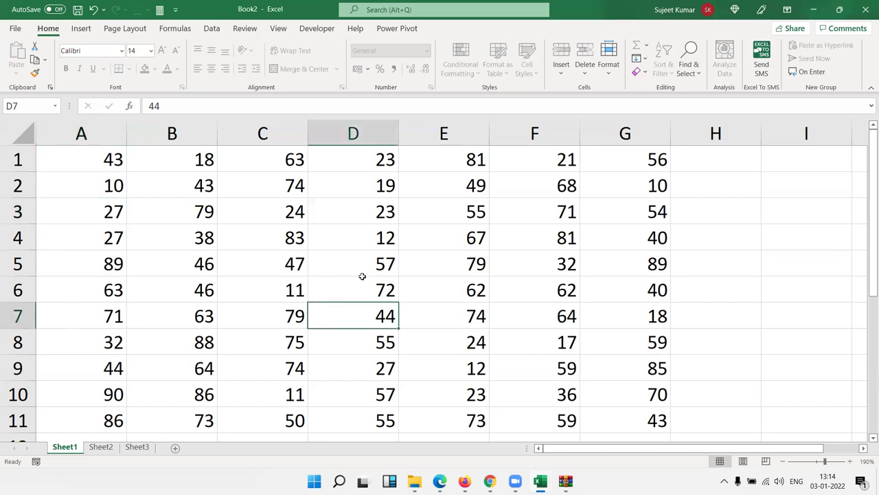
pyautogui.doubleClick(365, 278)
pyautogui.press('Return')
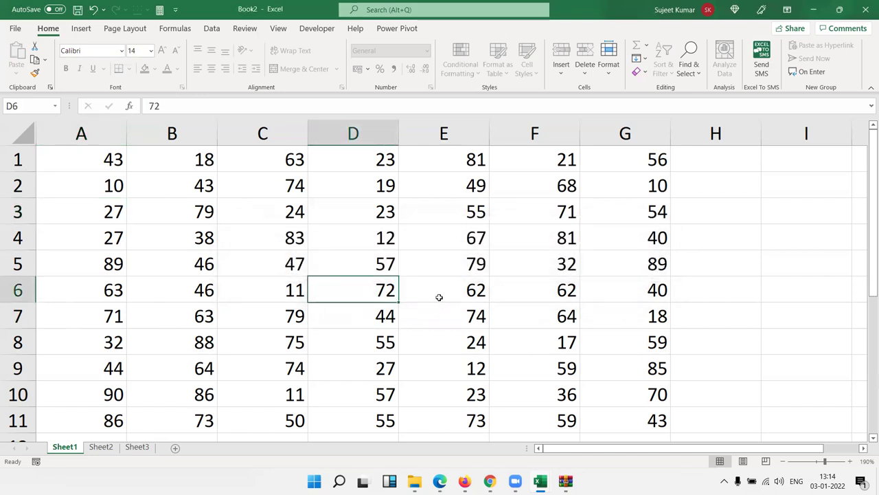
pyautogui.click(478, 281)
pyautogui.doubleClick(480, 280)
pyautogui.press('Return')
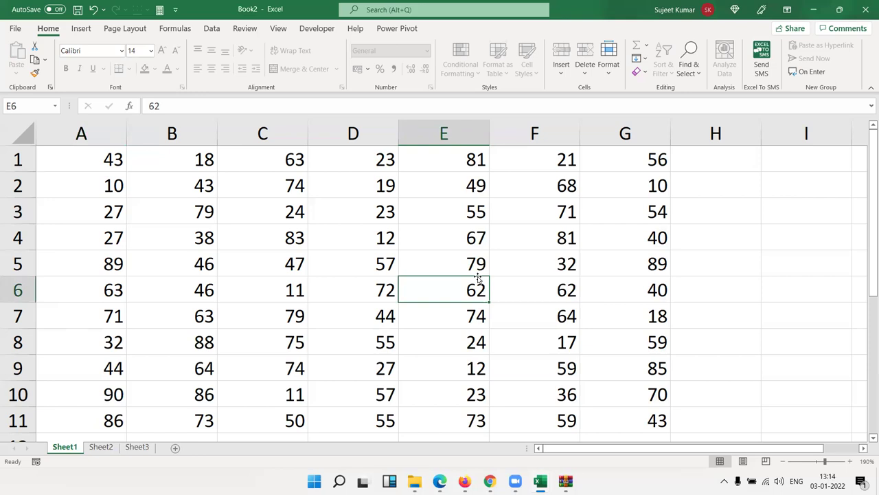
pyautogui.moveTo(386, 217); pyautogui.dragTo(495, 269)
pyautogui.press('Delete')
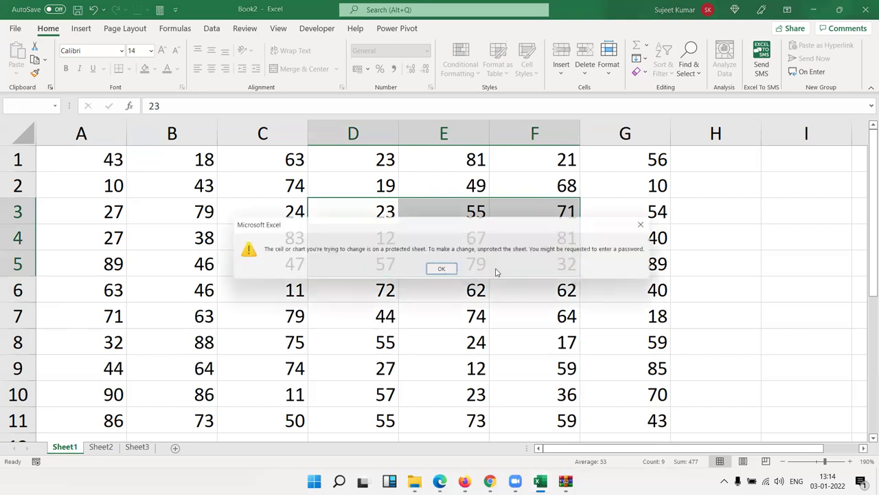
pyautogui.click(444, 271)
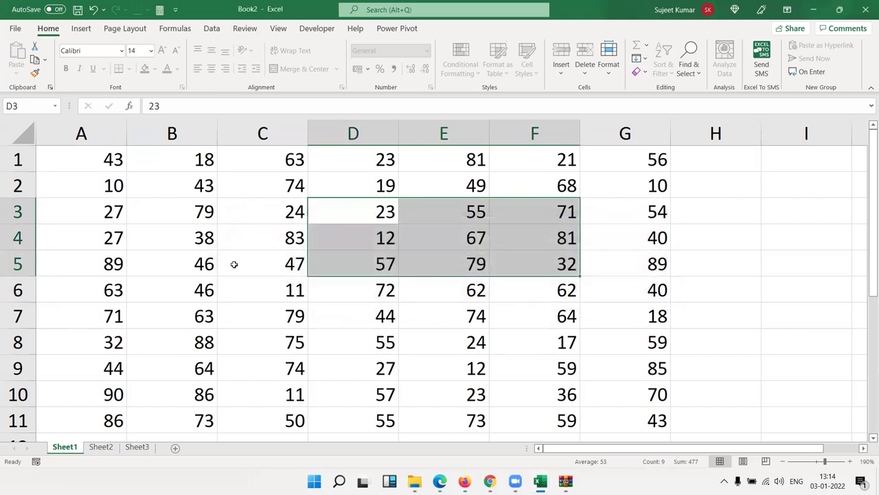
pyautogui.click(234, 265)
pyautogui.doubleClick(268, 267)
pyautogui.press('Return')
pyautogui.scroll(-10, 271, 265)
pyautogui.scroll(10, 271, 266)
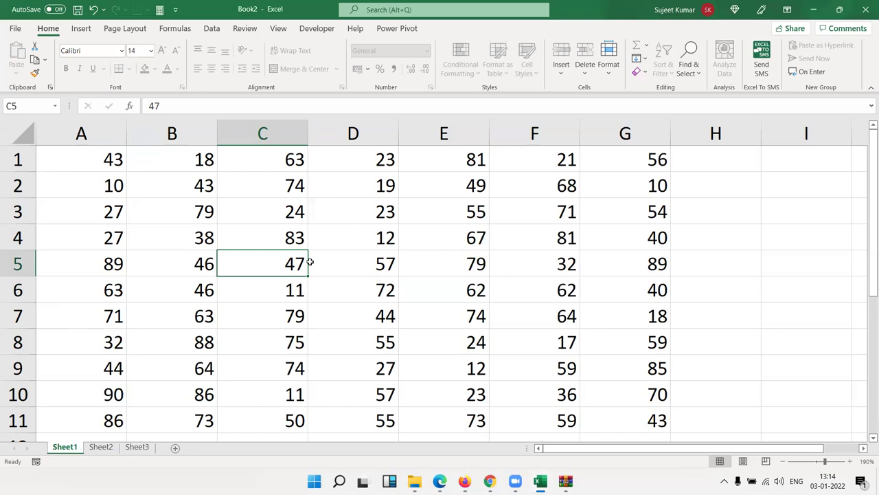
pyautogui.click(404, 264)
pyautogui.click(547, 263)
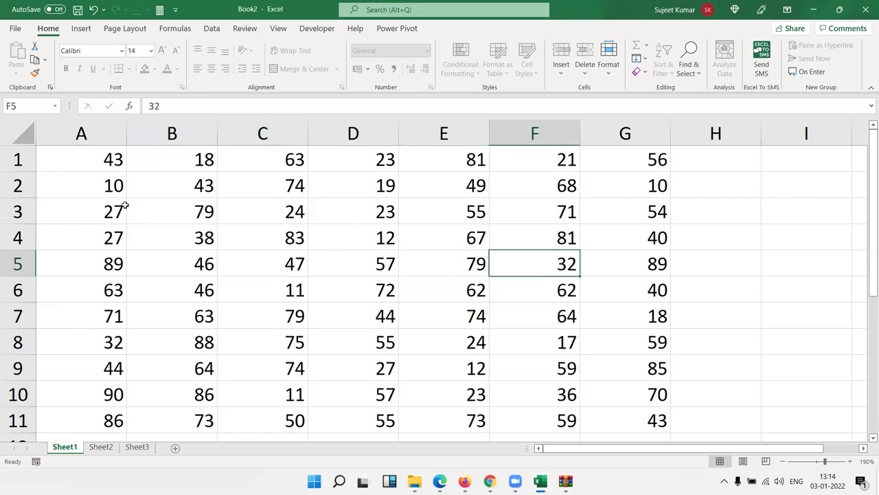
pyautogui.moveTo(122, 203); pyautogui.dragTo(424, 283)
pyautogui.hotkey('ctrl', 'c')
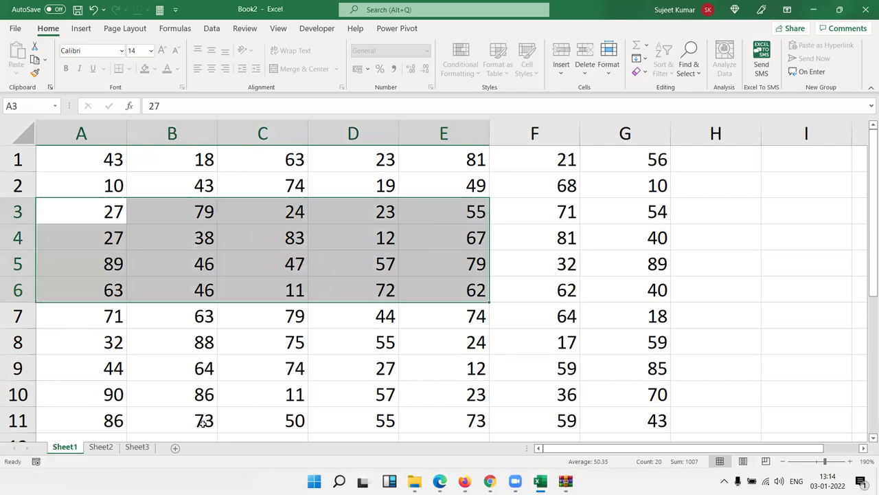
pyautogui.rightClick(67, 446)
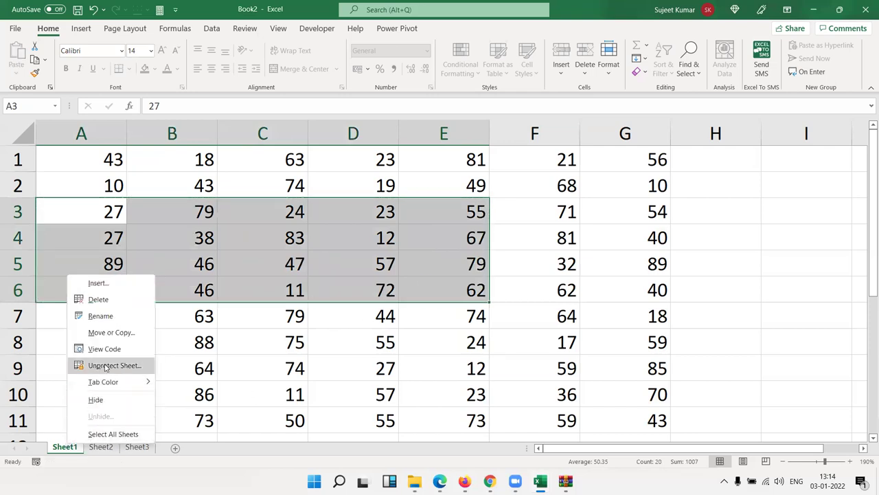
pyautogui.click(364, 318)
pyautogui.click(415, 255)
pyautogui.doubleClick(415, 254)
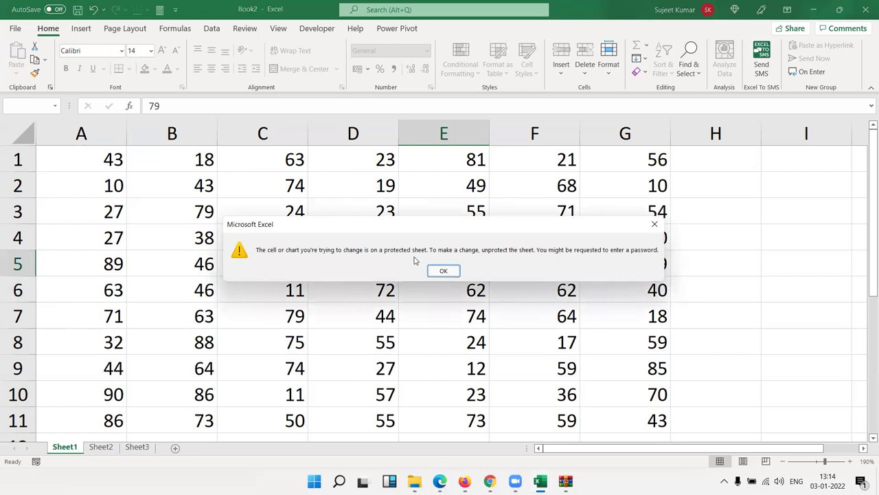
pyautogui.click(450, 270)
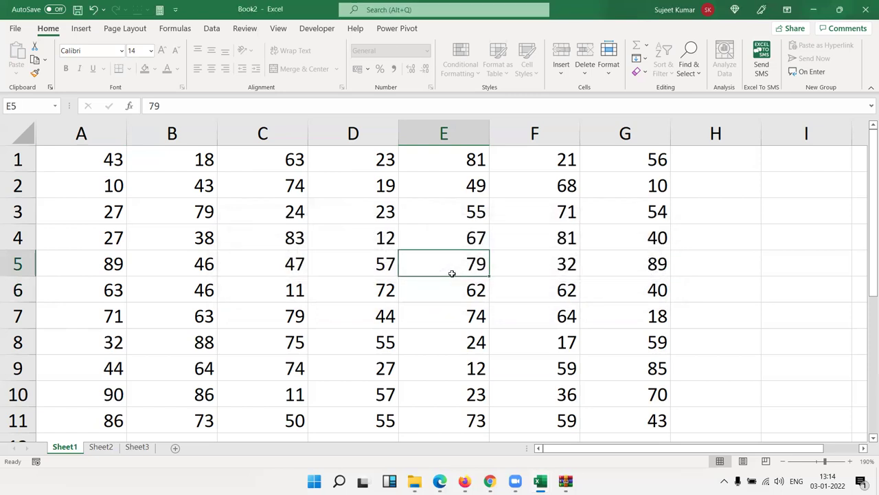
pyautogui.moveTo(141, 202); pyautogui.dragTo(589, 317)
pyautogui.hotkey('ctrl', 'c')
pyautogui.press('Escape')
pyautogui.click(241, 303)
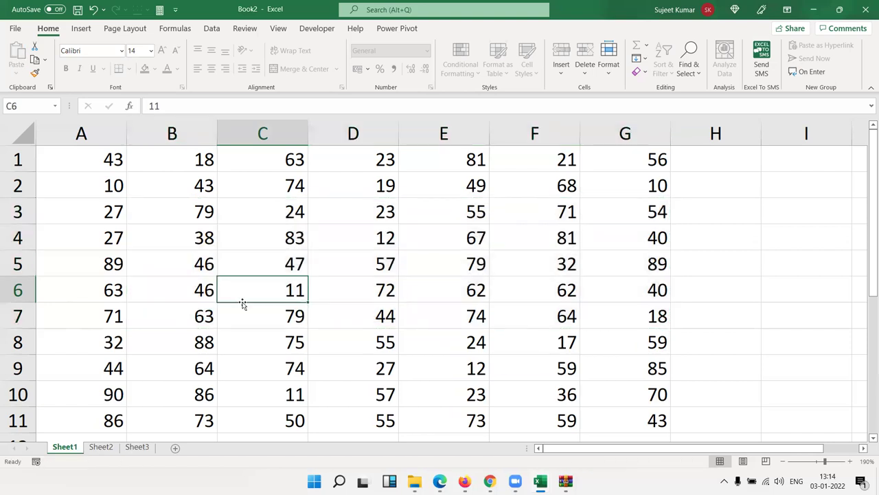
# Unprotect Sheet1 from its tab menu.
pyautogui.rightClick(71, 446)
pyautogui.click(116, 364)
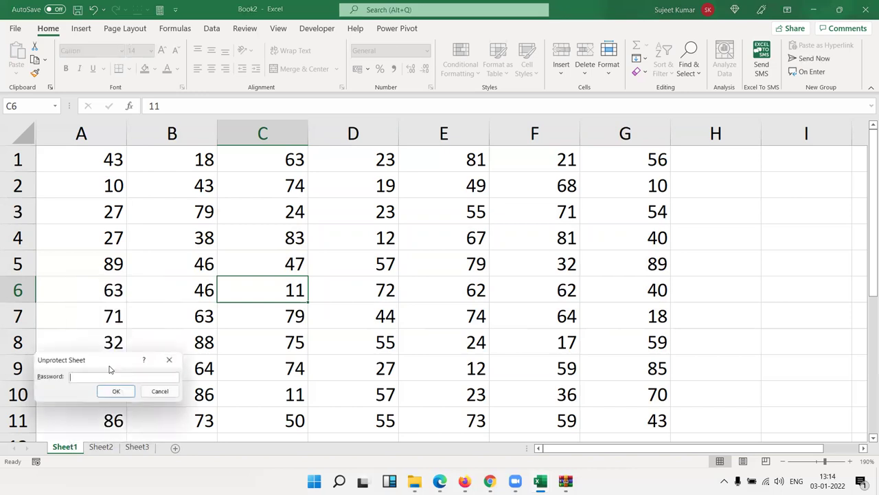
pyautogui.press('Return')
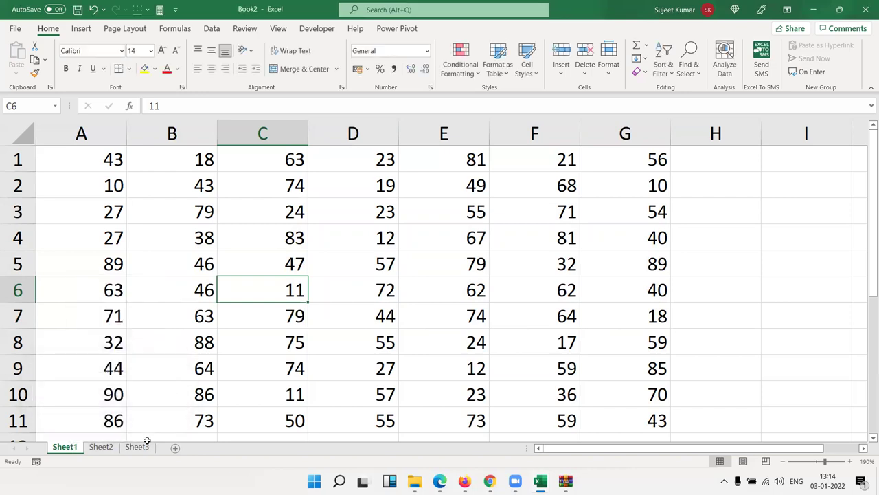
# Set up new protection on Sheet1 with a password, allowing Format cells.
pyautogui.rightClick(71, 447)
pyautogui.click(96, 366)
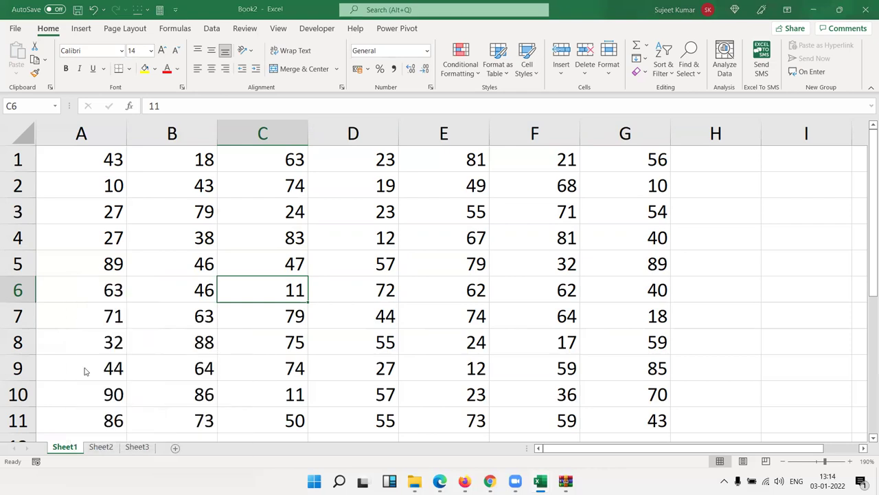
pyautogui.moveTo(69, 234); pyautogui.dragTo(354, 205)
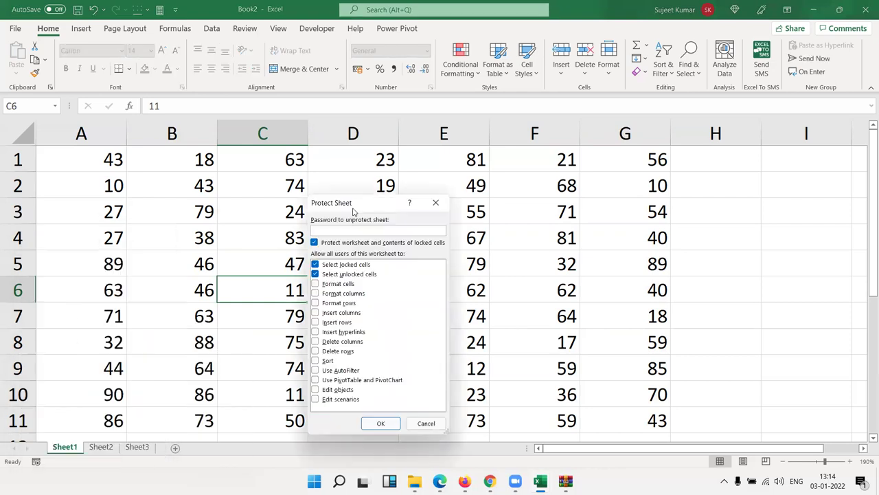
pyautogui.write('1')
pyautogui.press('BackSpace')
pyautogui.click(315, 283)
pyautogui.click(381, 423)
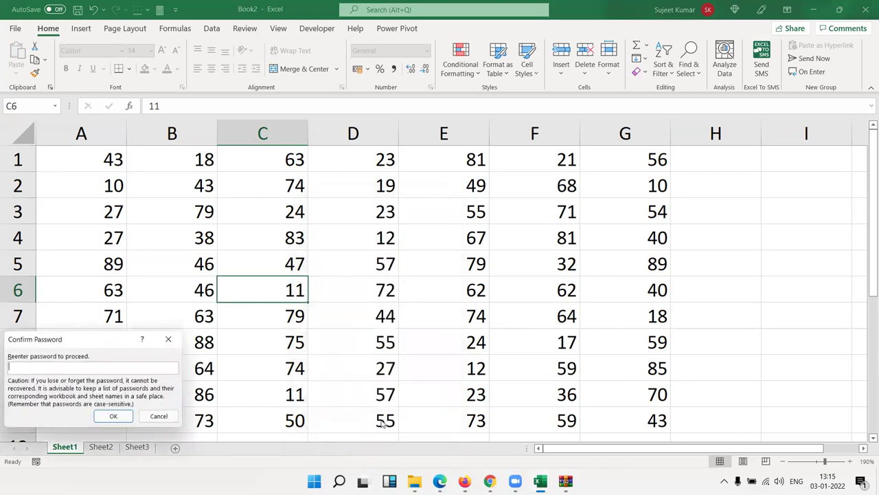
# Re-enter the matching password after a mismatch warning to finish protecting Sheet1, then select C4.
pyautogui.write('1')
pyautogui.click(116, 415)
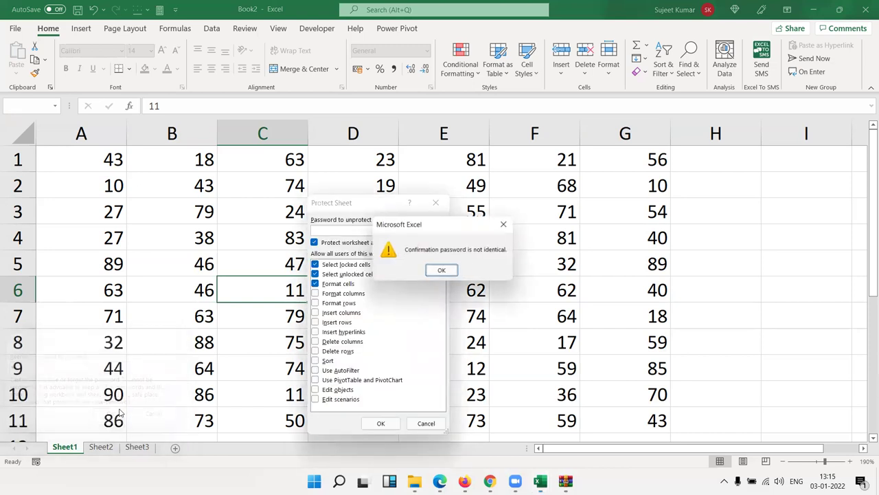
pyautogui.click(443, 271)
pyautogui.click(381, 424)
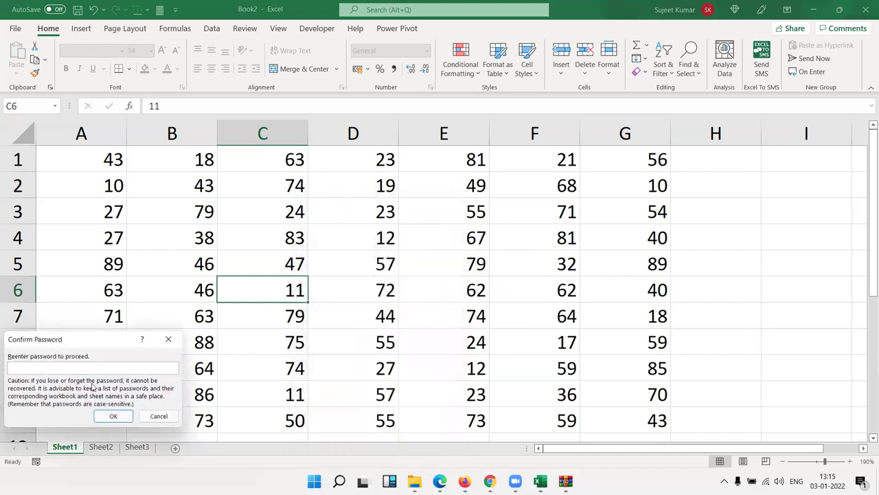
pyautogui.click(114, 416)
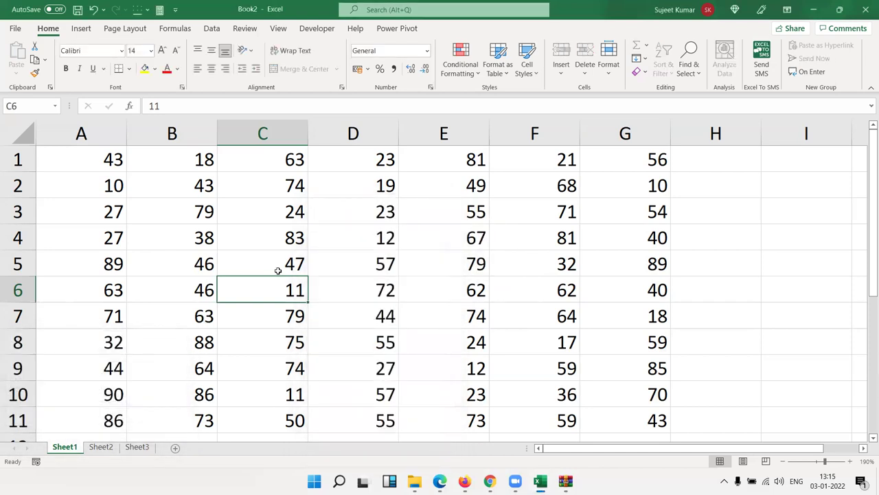
pyautogui.click(285, 242)
# Fill B3:E7 yellow on the protected sheet and confirm E5 still cannot be edited.
pyautogui.click(443, 270)
pyautogui.moveTo(175, 218); pyautogui.dragTo(433, 313)
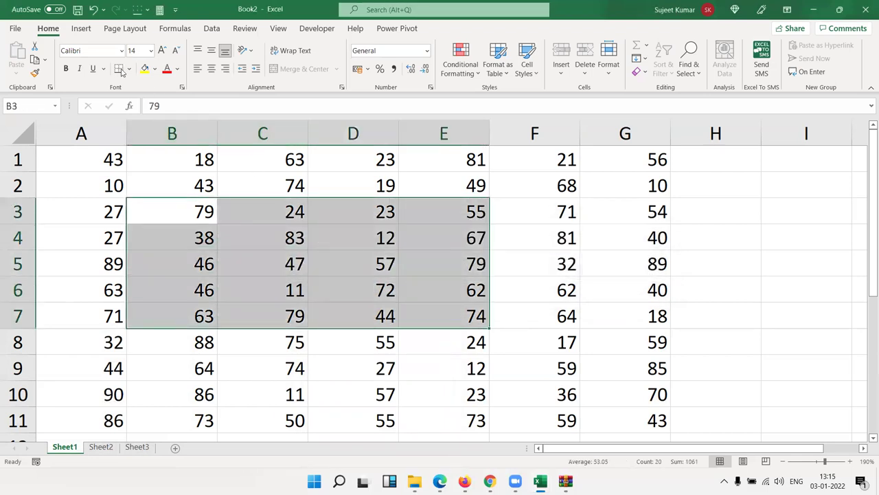
pyautogui.click(142, 69)
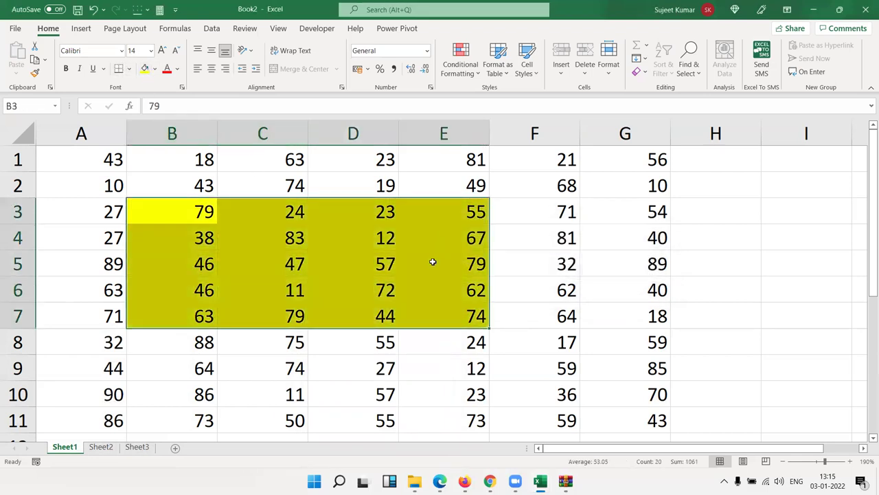
pyautogui.doubleClick(434, 261)
pyautogui.click(433, 268)
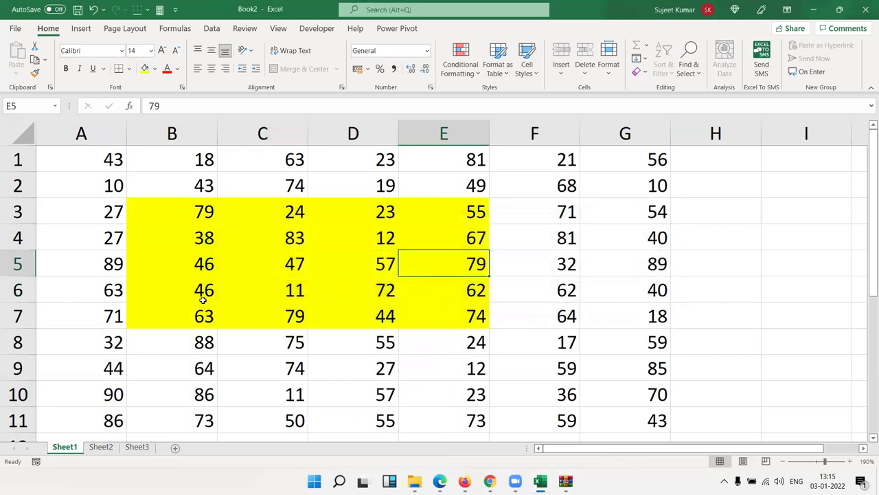
# Unprotect Sheet1, briefly opening and closing the Move or Copy options.
pyautogui.rightClick(64, 447)
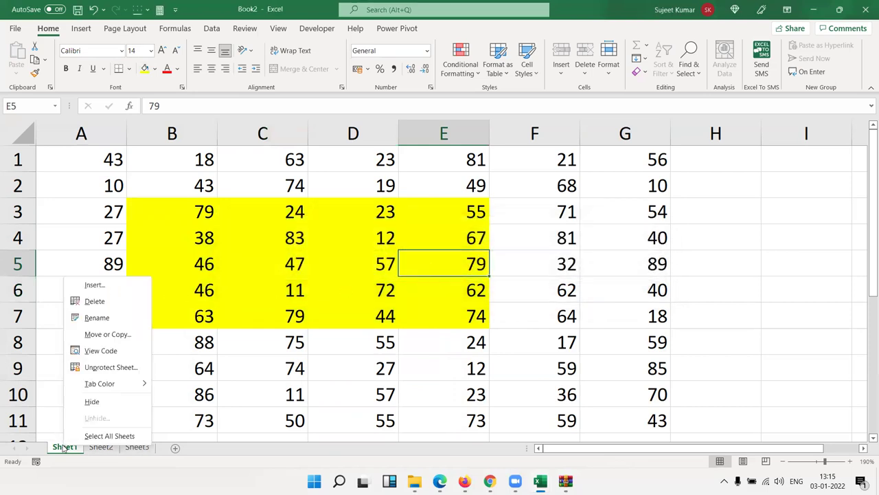
pyautogui.click(103, 367)
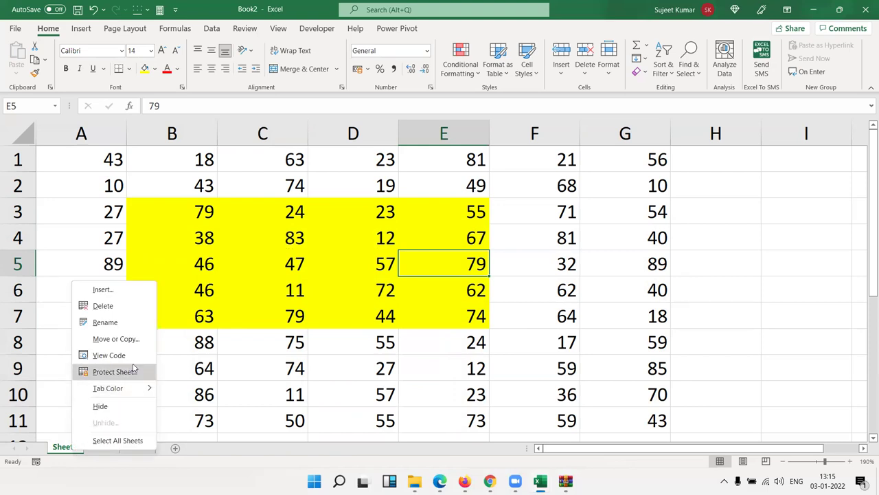
pyautogui.click(130, 338)
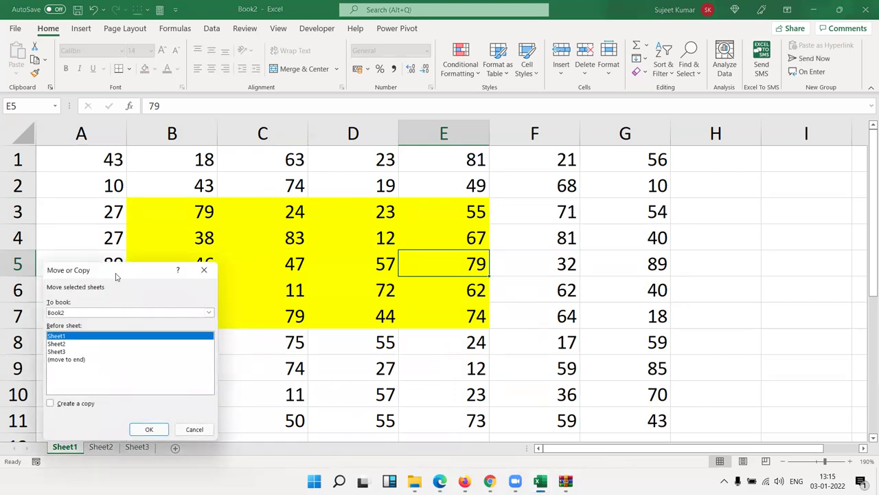
pyautogui.press('Escape')
# Protect Sheet1 without a password, clearing Format cells and both cell-selection permissions.
pyautogui.rightClick(69, 447)
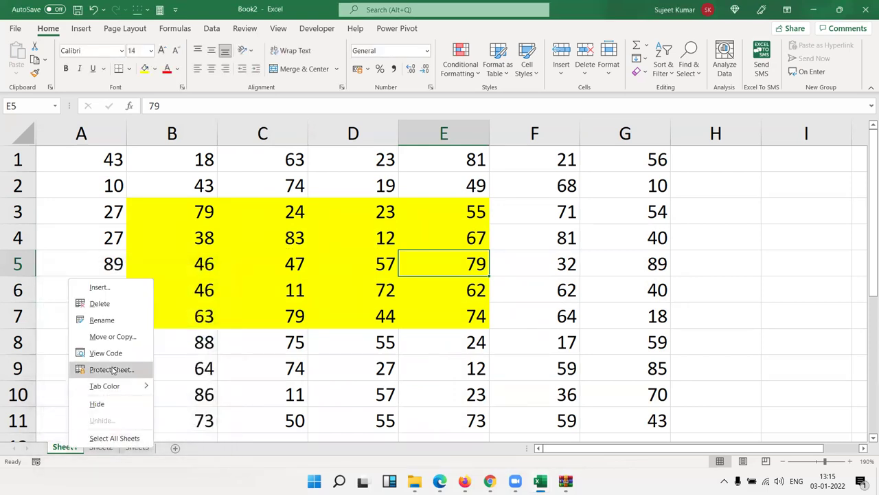
pyautogui.click(112, 370)
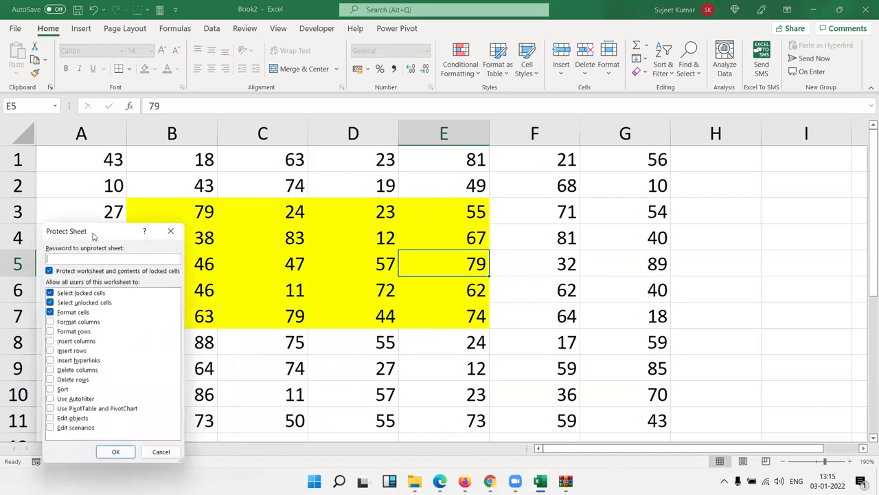
pyautogui.moveTo(95, 236); pyautogui.dragTo(385, 185)
pyautogui.click(340, 260)
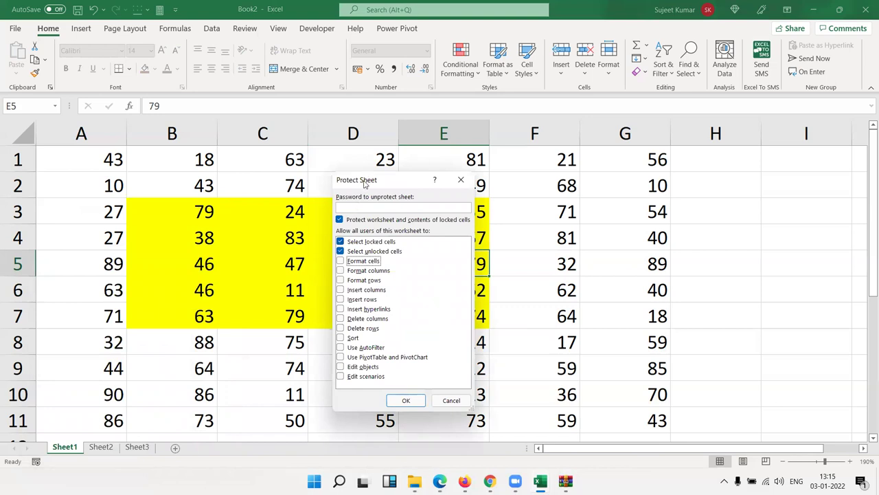
pyautogui.moveTo(365, 184); pyautogui.dragTo(660, 272)
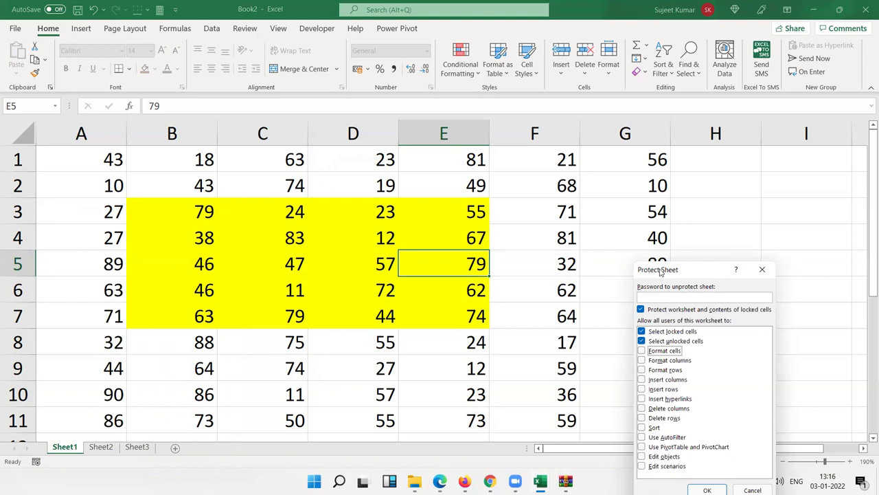
pyautogui.click(688, 342)
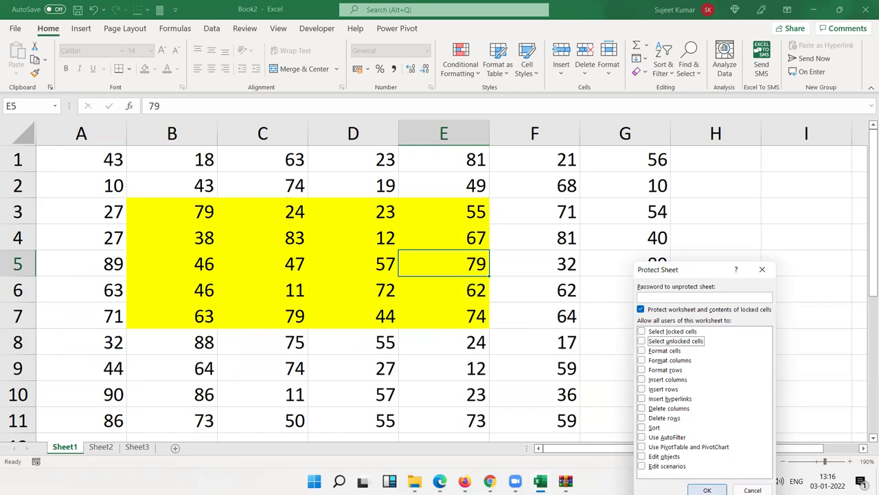
pyautogui.click(707, 490)
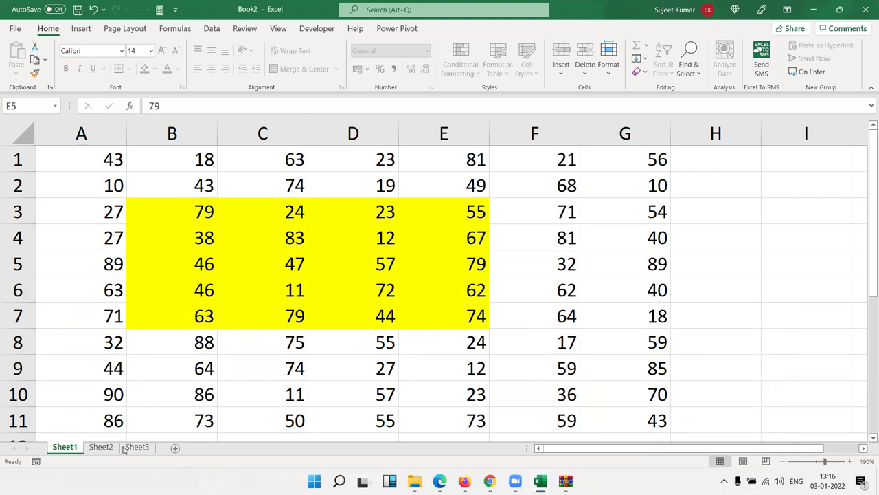
# On Sheet2, give D3:J14 a yellow fill, then select G7.
pyautogui.click(101, 447)
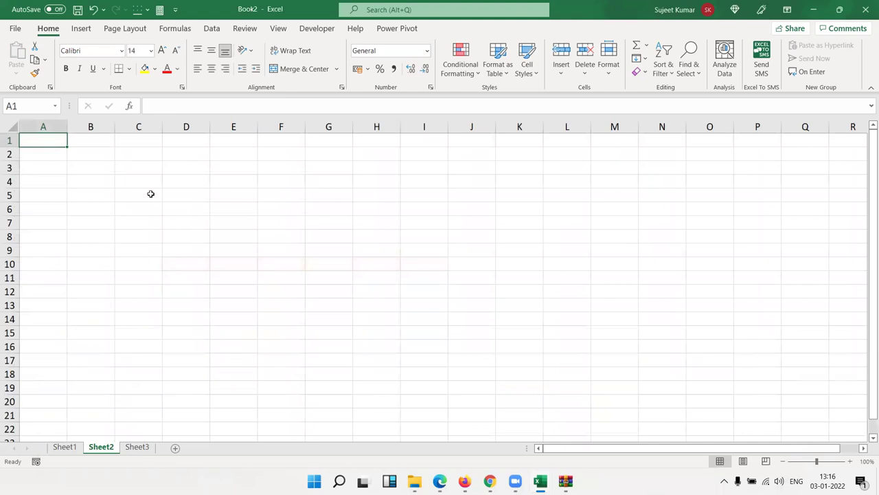
pyautogui.moveTo(165, 172); pyautogui.dragTo(459, 318)
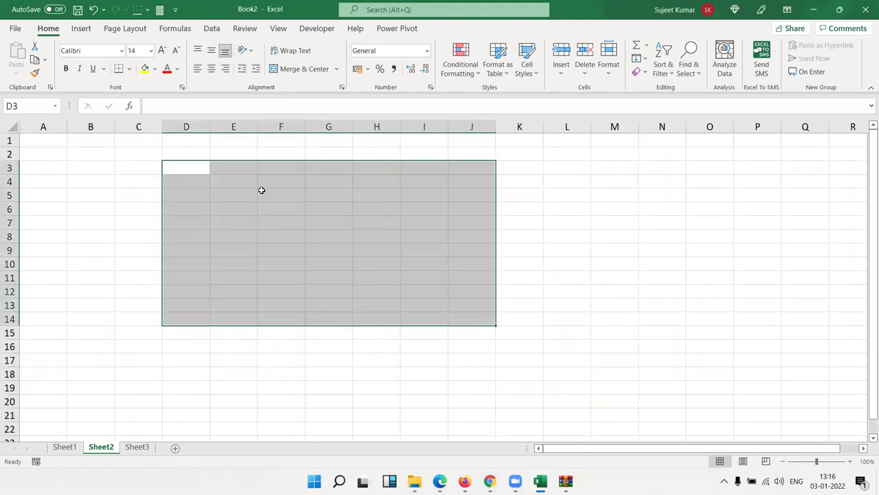
pyautogui.click(146, 70)
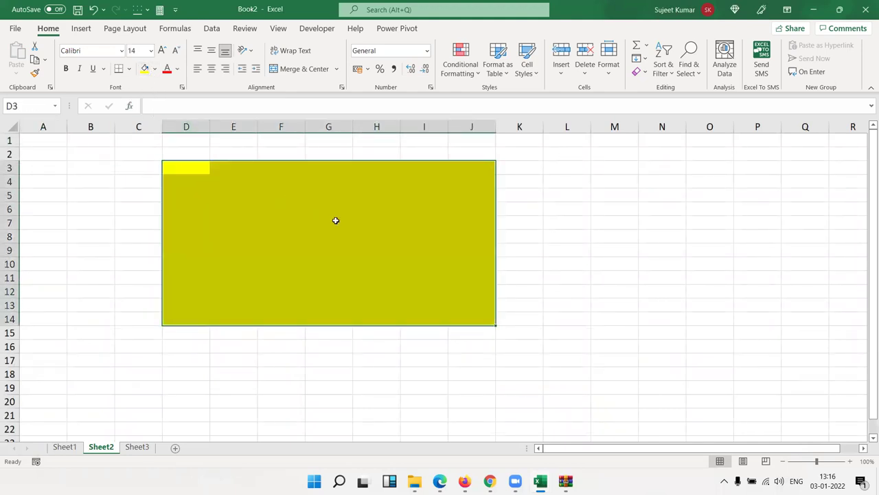
pyautogui.click(333, 220)
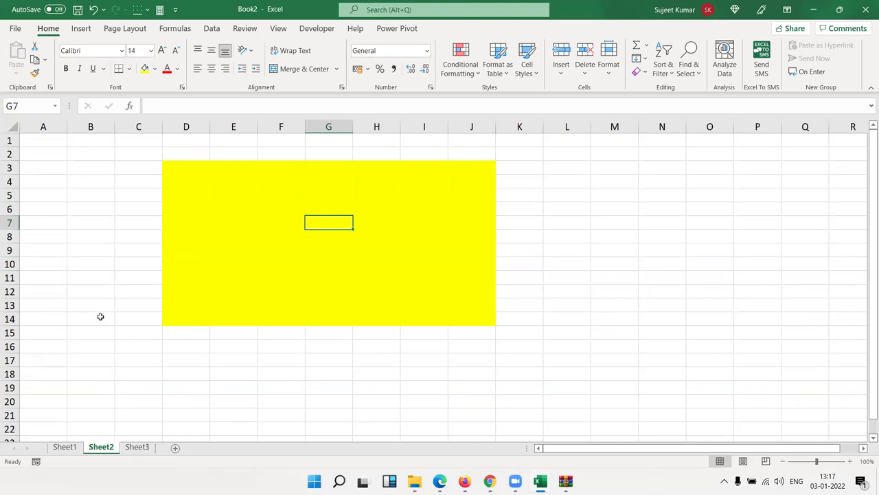
pyautogui.rightClick(101, 447)
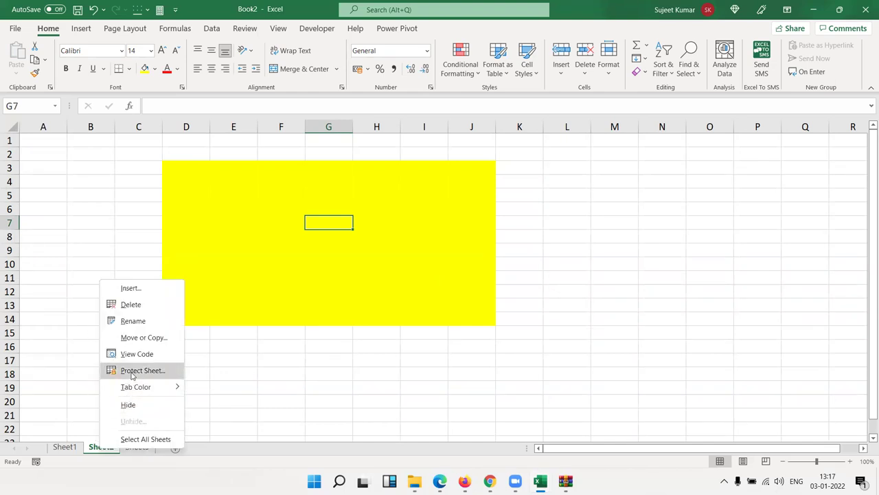
pyautogui.click(138, 369)
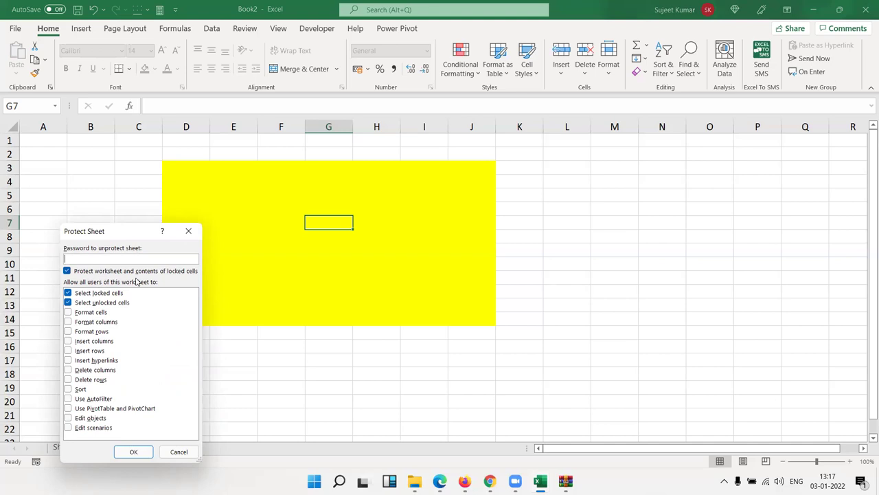
pyautogui.press('Escape')
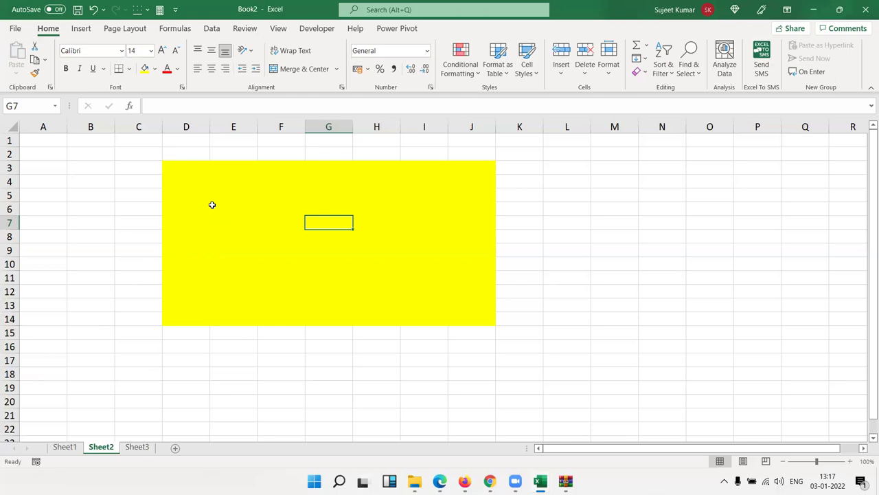
pyautogui.click(77, 195)
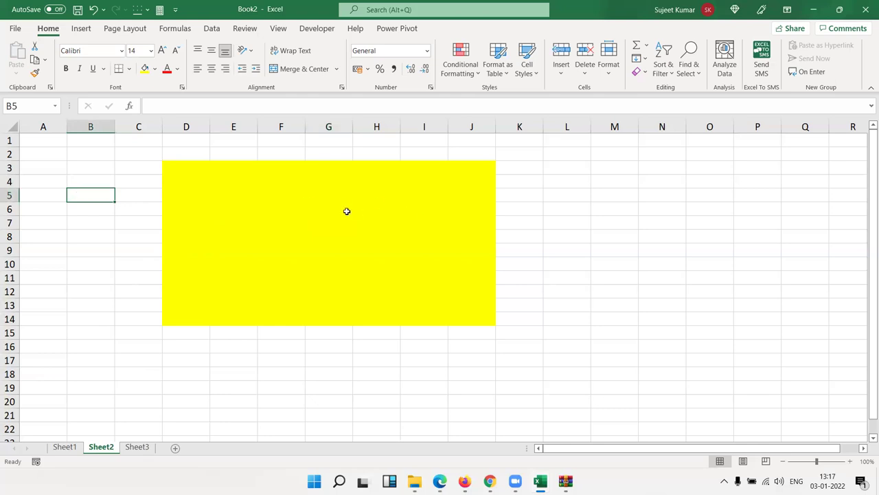
# Leave B5's Locked protection setting ticked in Format Cells, then select D3:J14.
pyautogui.rightClick(105, 196)
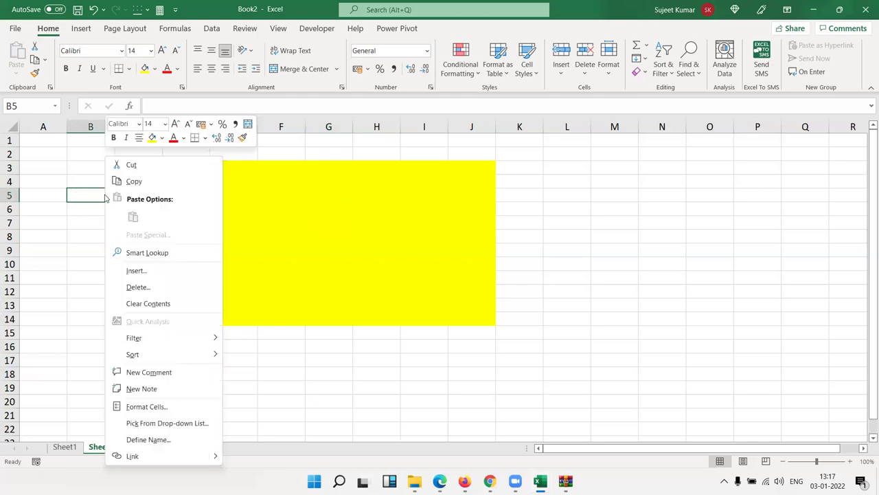
pyautogui.click(149, 407)
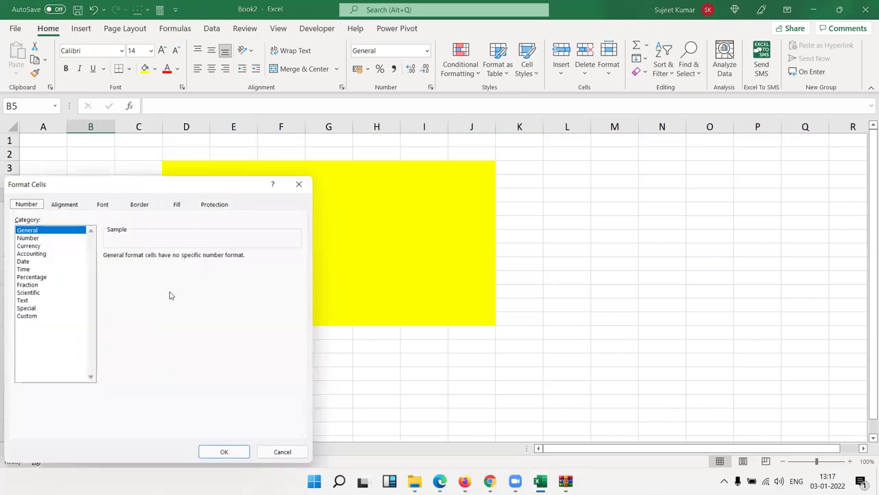
pyautogui.click(213, 204)
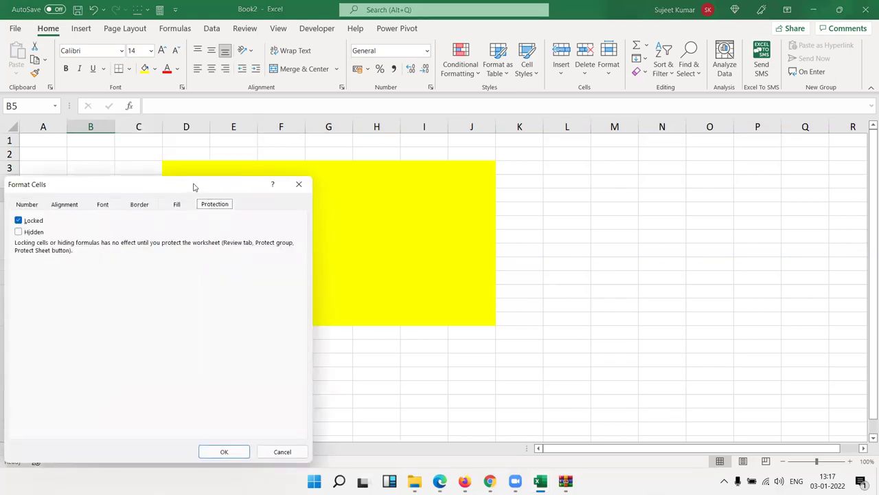
pyautogui.moveTo(194, 187); pyautogui.dragTo(636, 147)
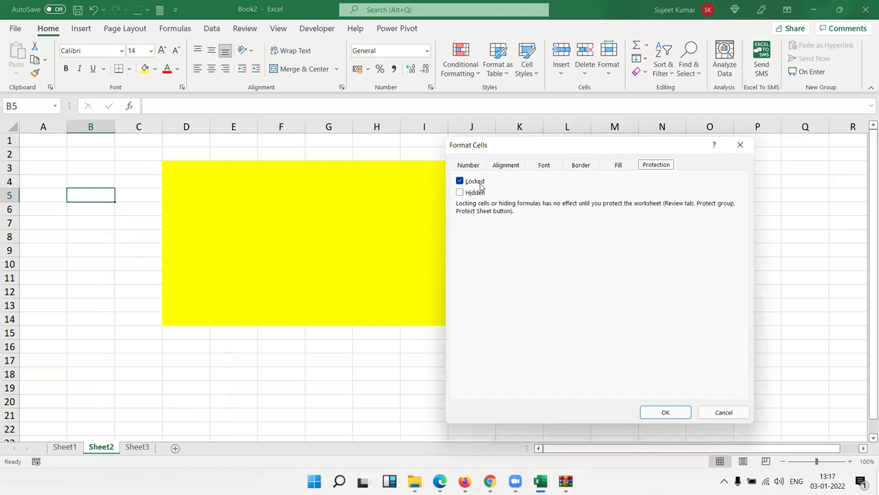
pyautogui.click(481, 186)
pyautogui.click(481, 185)
pyautogui.press('Return')
pyautogui.moveTo(175, 170); pyautogui.dragTo(463, 314)
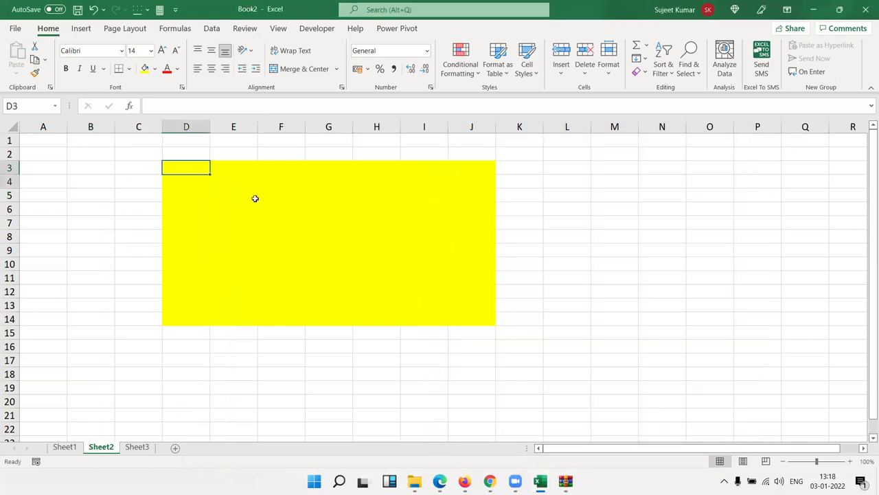
# Untick Locked for D3:J14 in Format Cells > Protection and confirm.
pyautogui.rightClick(465, 313)
pyautogui.click(511, 254)
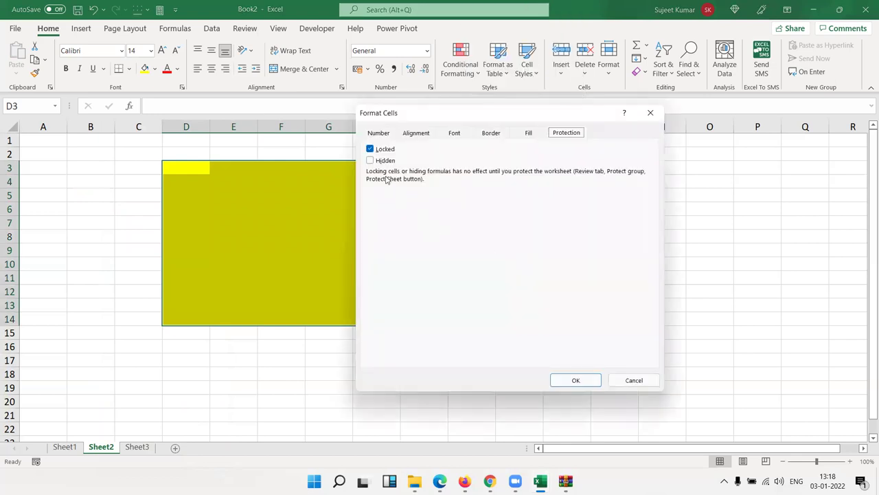
pyautogui.click(370, 150)
pyautogui.click(370, 150)
pyautogui.moveTo(466, 121); pyautogui.dragTo(618, 134)
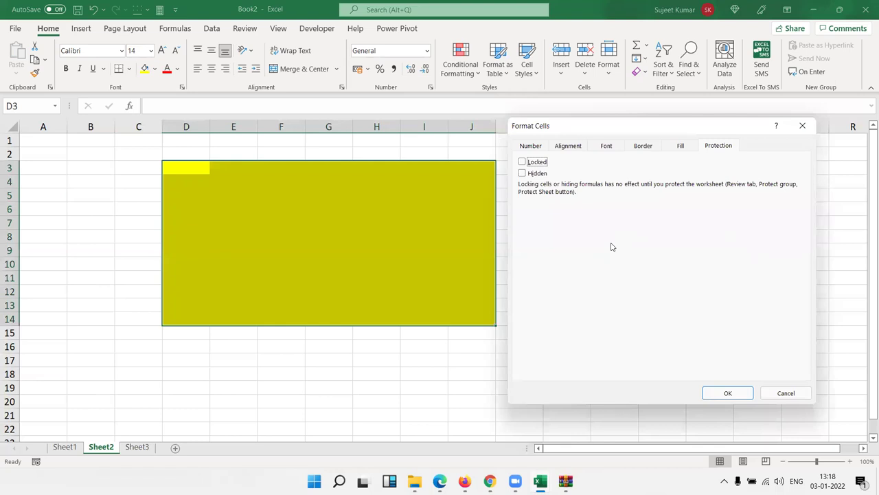
pyautogui.click(737, 391)
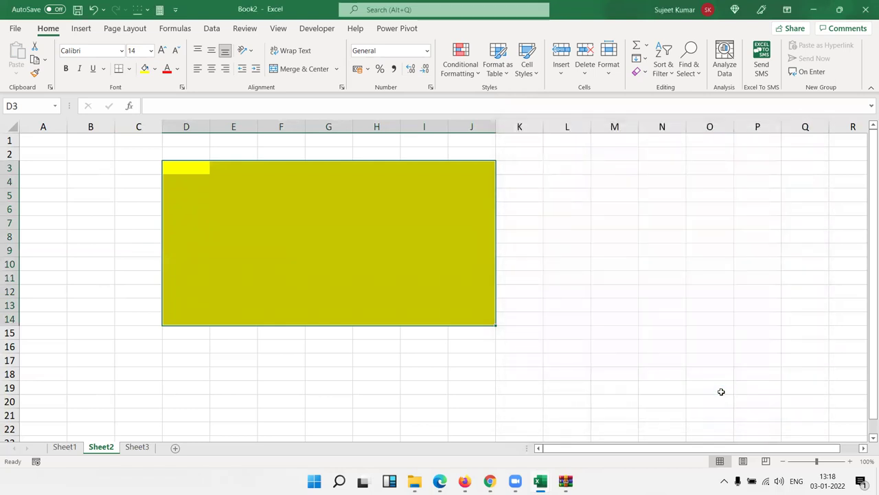
pyautogui.click(600, 307)
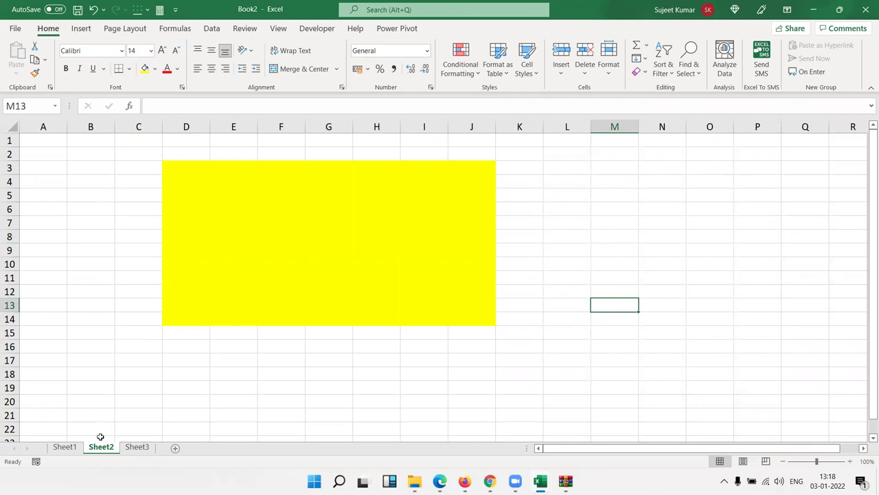
# Protect Sheet2 with default permissions and verify a cell outside the block is refused.
pyautogui.rightClick(102, 447)
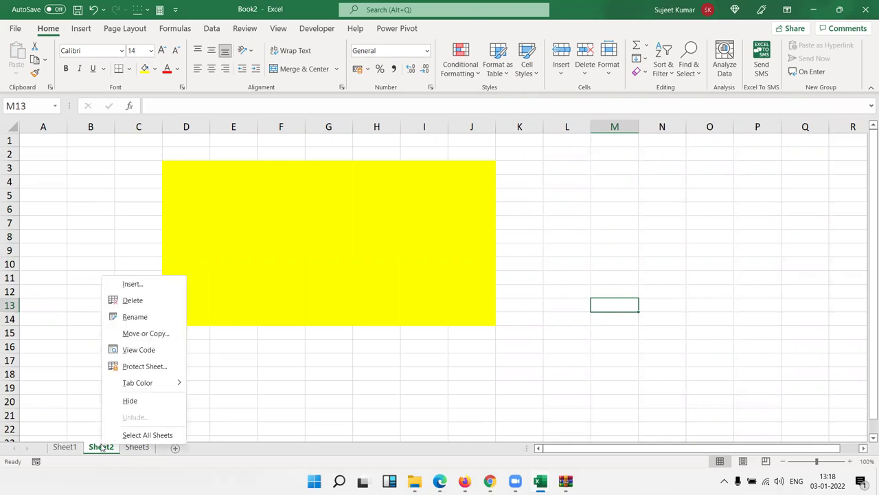
pyautogui.click(144, 369)
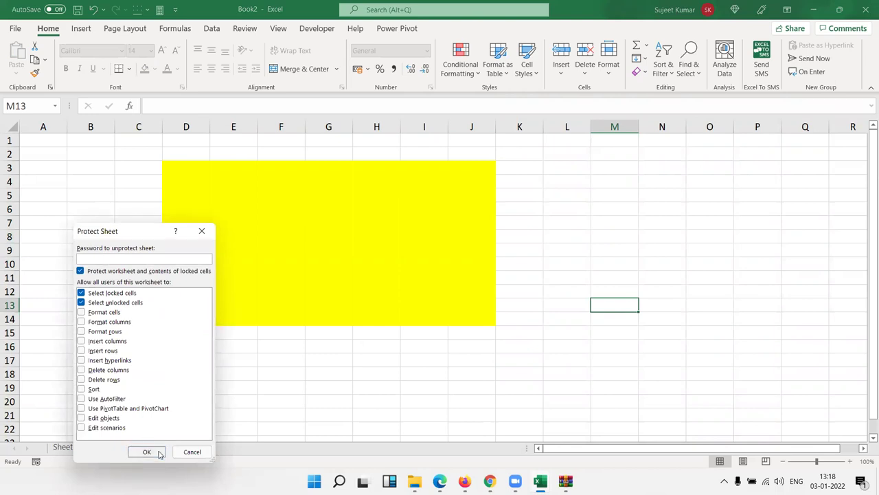
pyautogui.click(147, 451)
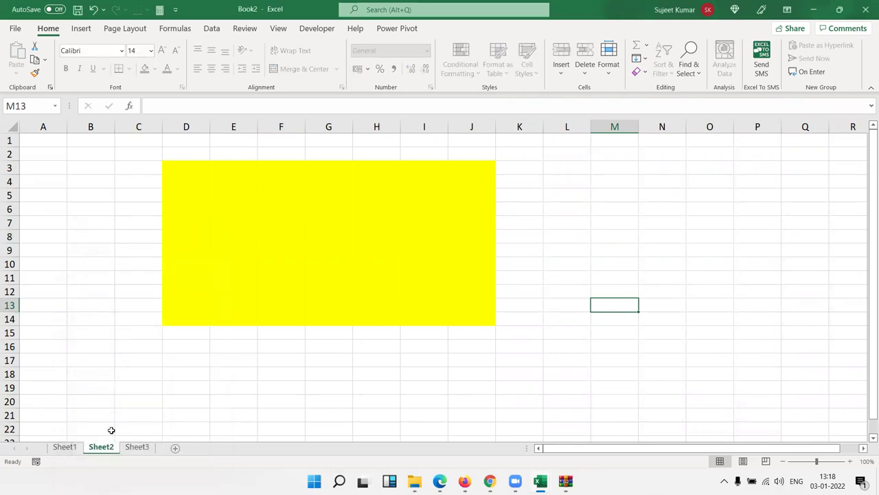
pyautogui.doubleClick(220, 374)
pyautogui.press('Return')
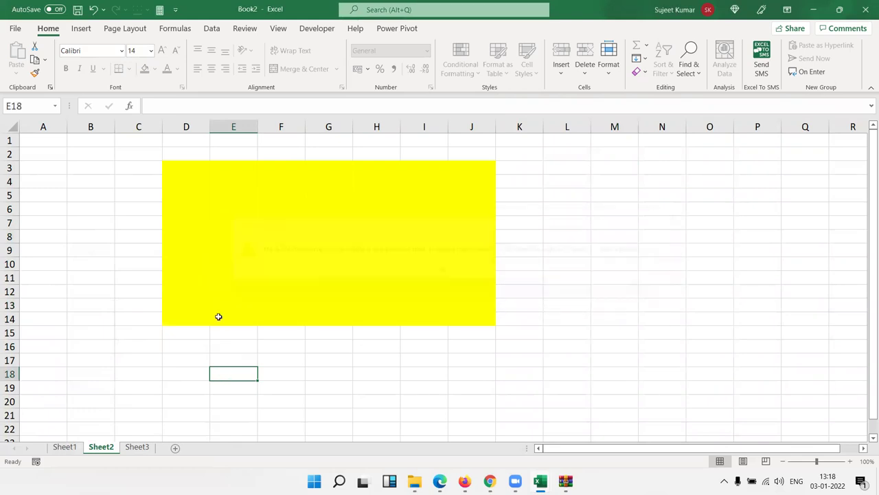
# Type sample text (df, dsf, sd, sdf) into unlocked cells D10, F8, G10, I7, H5, H9, H13, E13, D5, E4, G4.
pyautogui.click(209, 264)
pyautogui.write('df')
pyautogui.click(298, 234)
pyautogui.write('dsf')
pyautogui.click(314, 266)
pyautogui.write('sd')
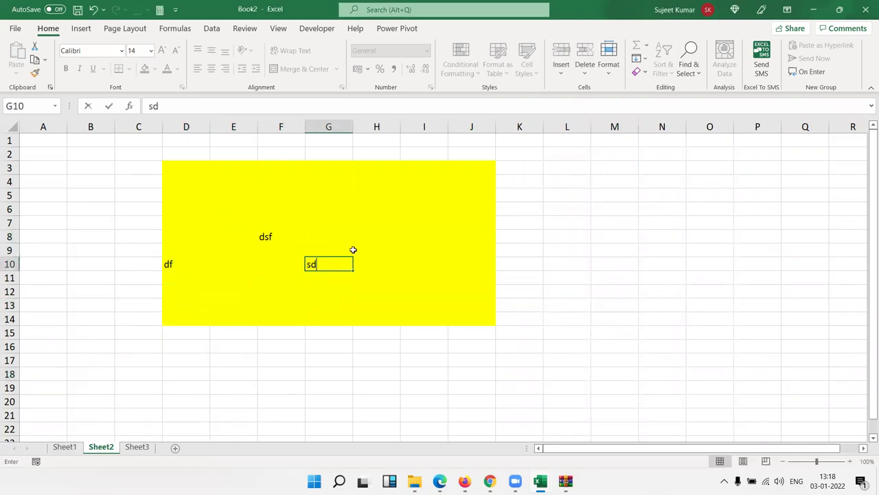
pyautogui.click(403, 219)
pyautogui.write('sdf')
pyautogui.click(355, 192)
pyautogui.write('sdf')
pyautogui.click(381, 252)
pyautogui.write('sdf')
pyautogui.click(364, 299)
pyautogui.write('sdf')
pyautogui.click(218, 298)
pyautogui.write('sdf')
pyautogui.click(190, 196)
pyautogui.write('sdf')
pyautogui.click(237, 183)
pyautogui.write('sdf')
pyautogui.click(311, 183)
pyautogui.write('dsf')
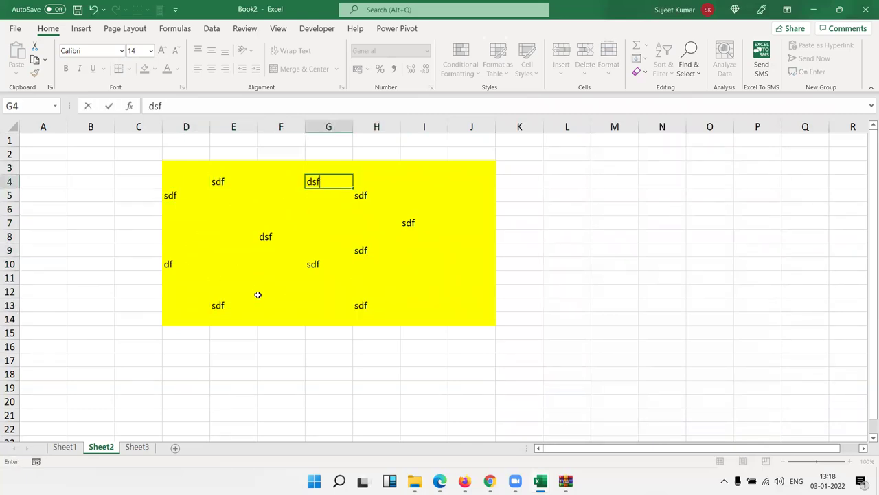
pyautogui.click(258, 295)
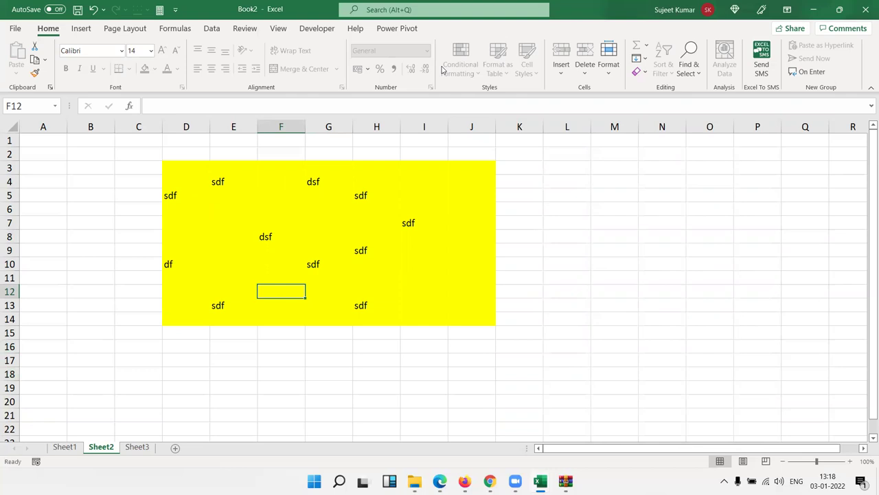
# Fill Sheet3's E3:J11 red, compare with Sheet2, then select all cells on Sheet3.
pyautogui.click(137, 448)
pyautogui.moveTo(212, 170); pyautogui.dragTo(455, 277)
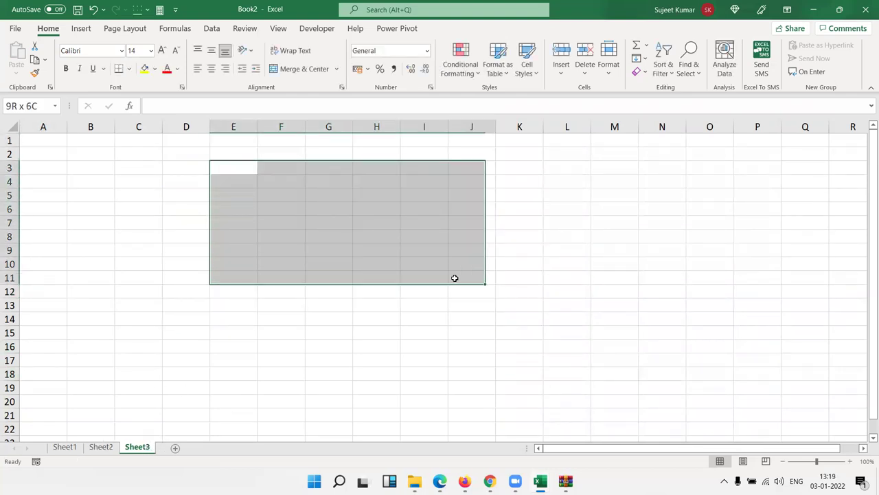
pyautogui.click(156, 69)
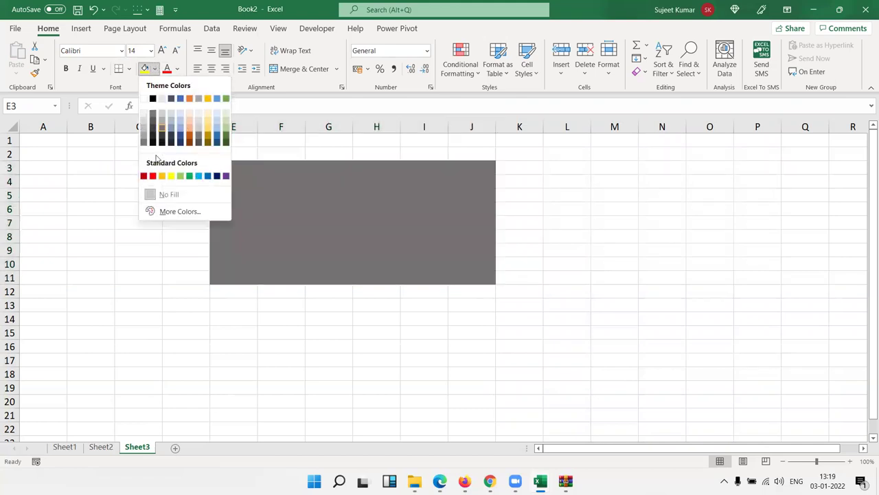
pyautogui.click(152, 176)
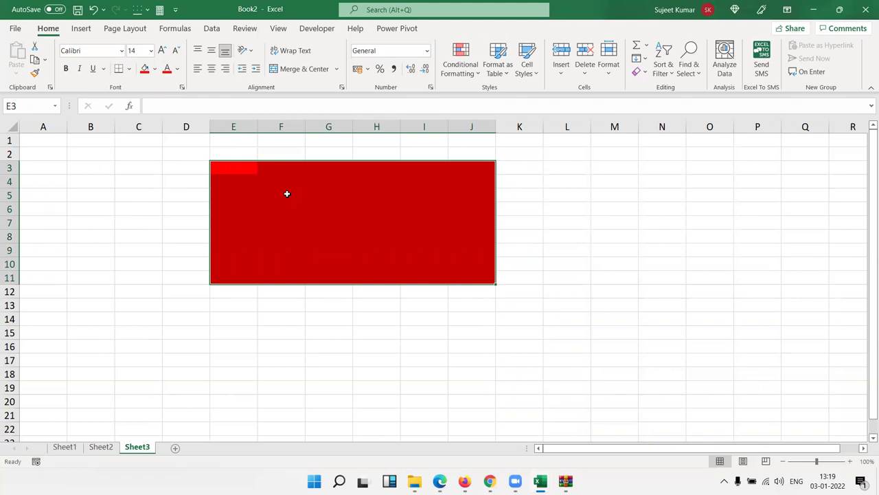
pyautogui.click(109, 439)
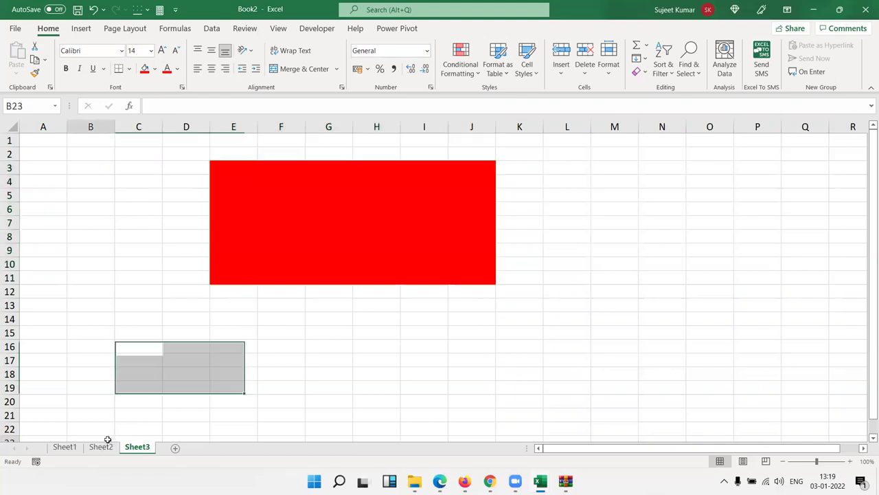
pyautogui.click(108, 447)
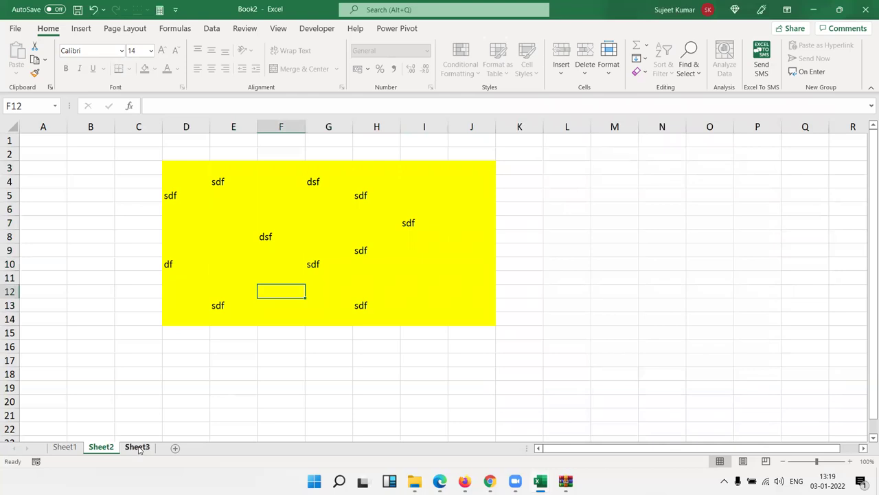
pyautogui.click(138, 447)
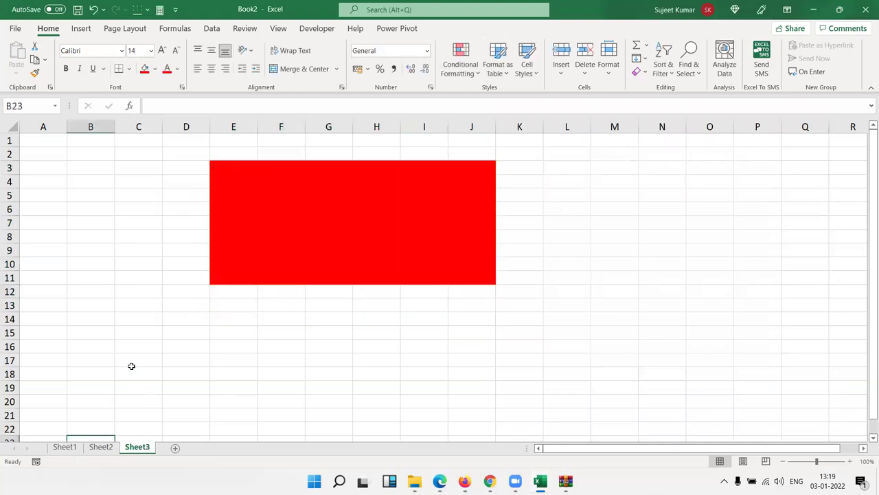
pyautogui.click(16, 129)
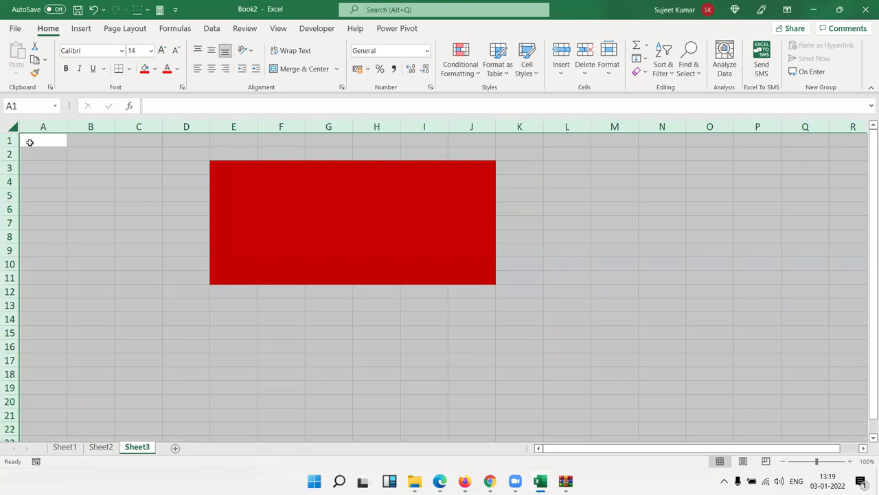
# Clear the Locked option under Format Cells > Protection for all cells on Sheet3.
pyautogui.rightClick(83, 170)
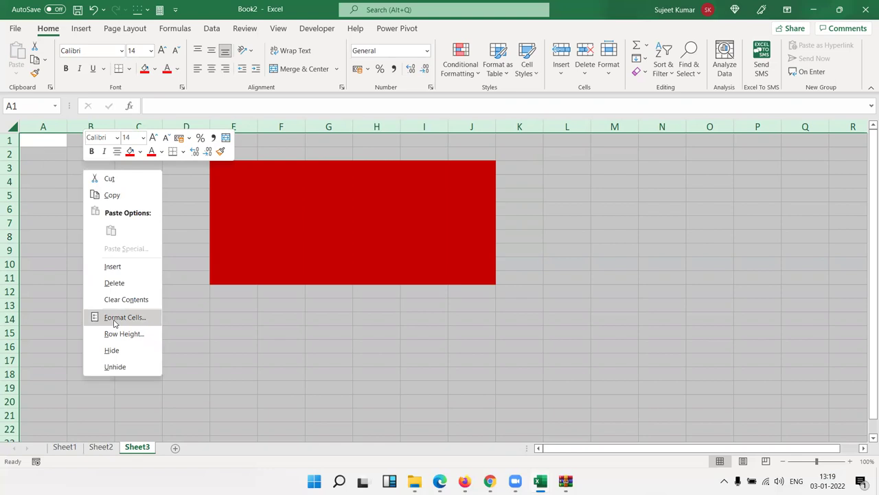
pyautogui.click(114, 318)
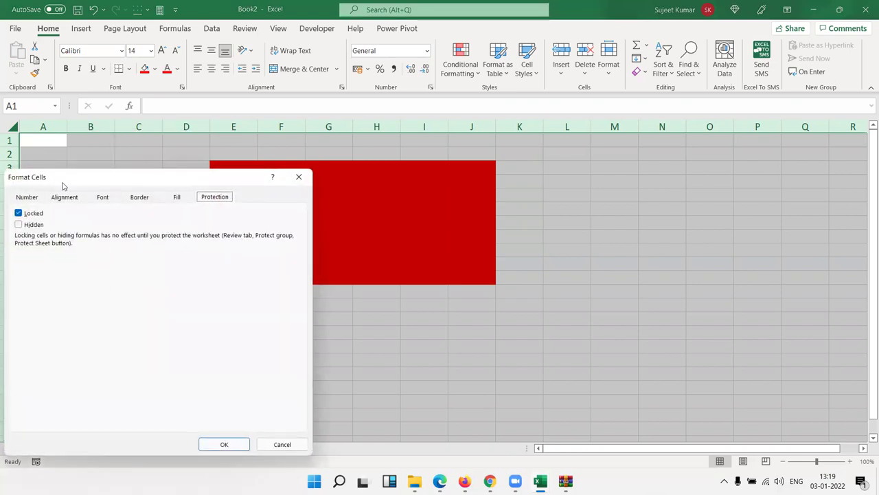
pyautogui.moveTo(81, 185); pyautogui.dragTo(547, 150)
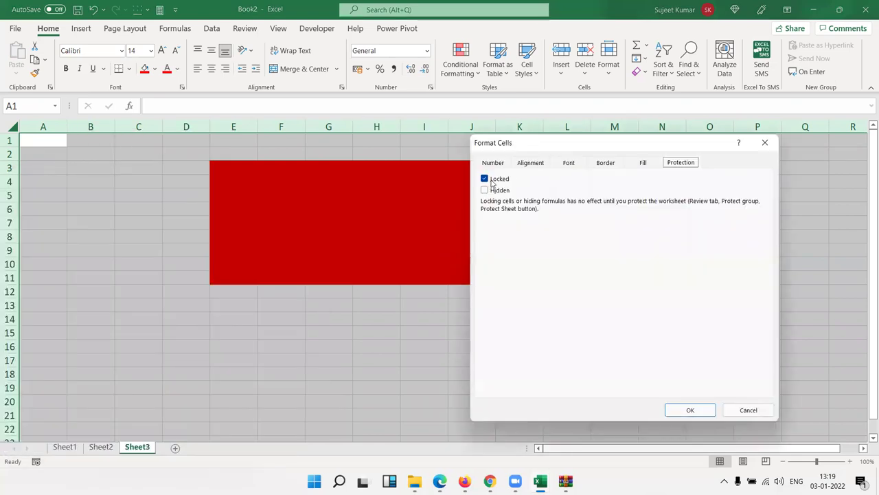
pyautogui.click(492, 183)
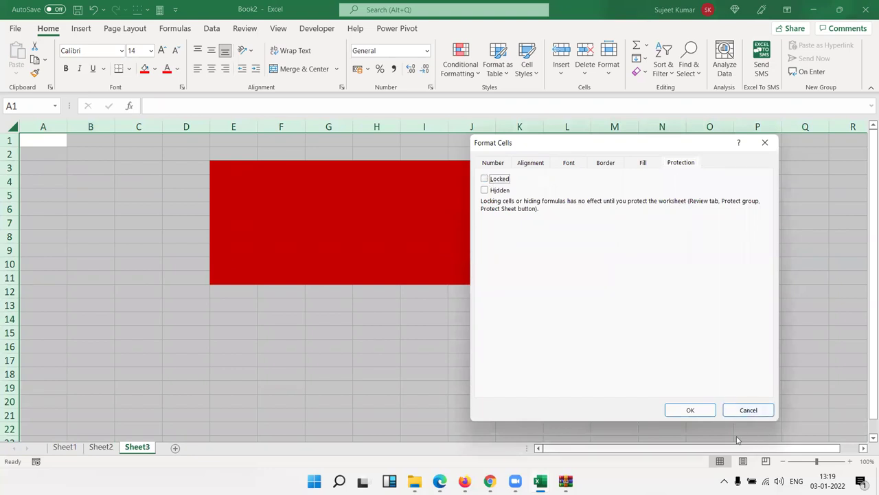
pyautogui.click(689, 410)
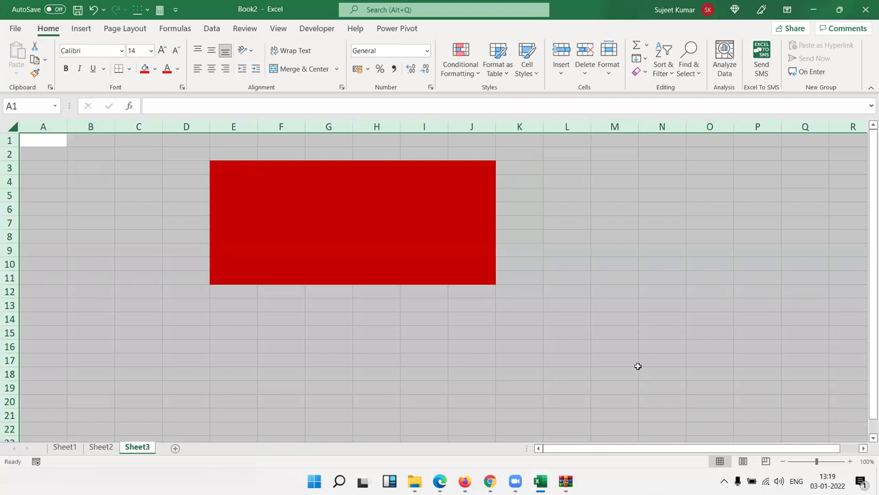
# Test entries in M17 and I9 inside the red block, then clear I9.
pyautogui.click(635, 365)
pyautogui.write('gvdfgdf')
pyautogui.click(516, 348)
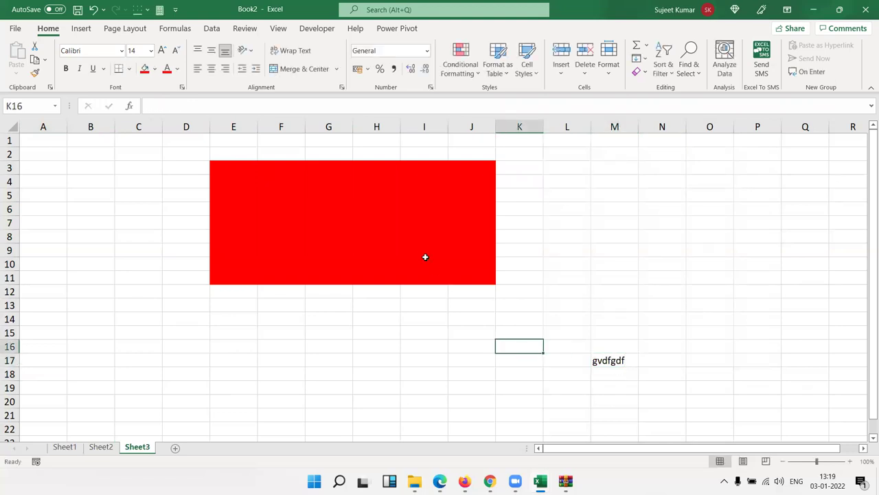
pyautogui.click(424, 253)
pyautogui.write('dfg')
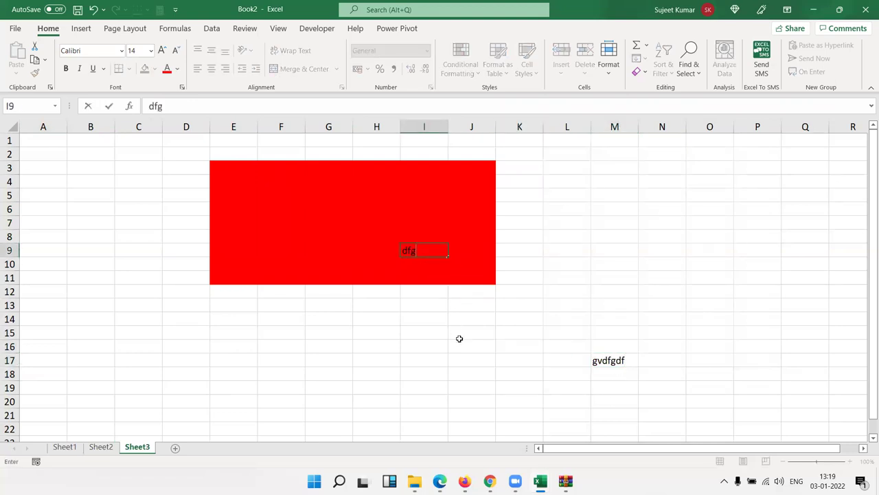
pyautogui.click(460, 337)
pyautogui.click(415, 258)
pyautogui.click(413, 253)
pyautogui.press('Delete')
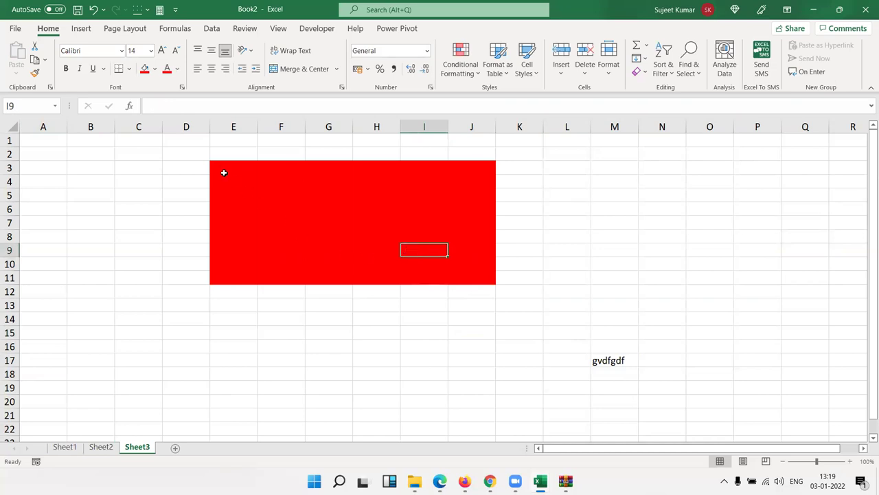
# Select the red block E3:J11 and turn Locked back on in Format Cells Protection.
pyautogui.moveTo(212, 167); pyautogui.dragTo(487, 278)
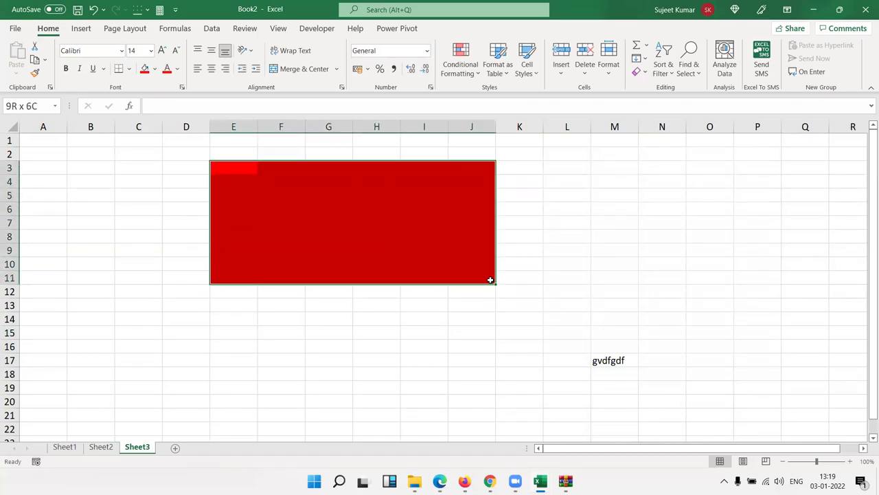
pyautogui.rightClick(471, 267)
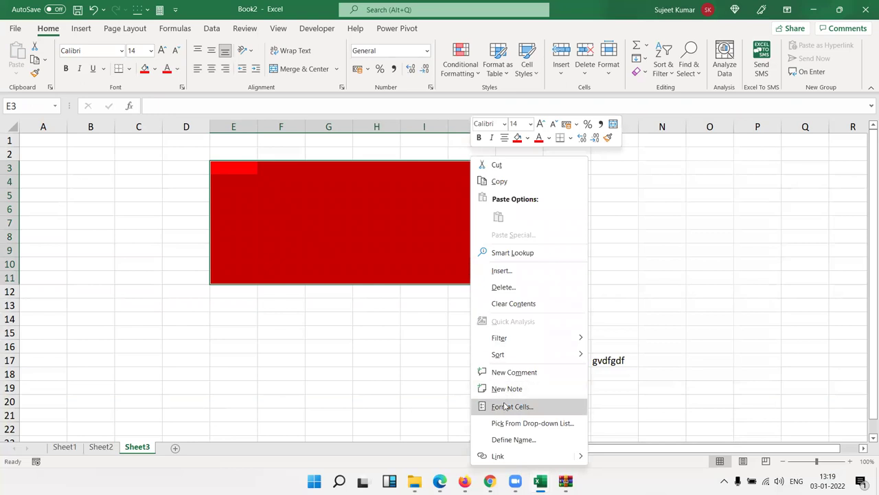
pyautogui.click(508, 406)
pyautogui.click(364, 222)
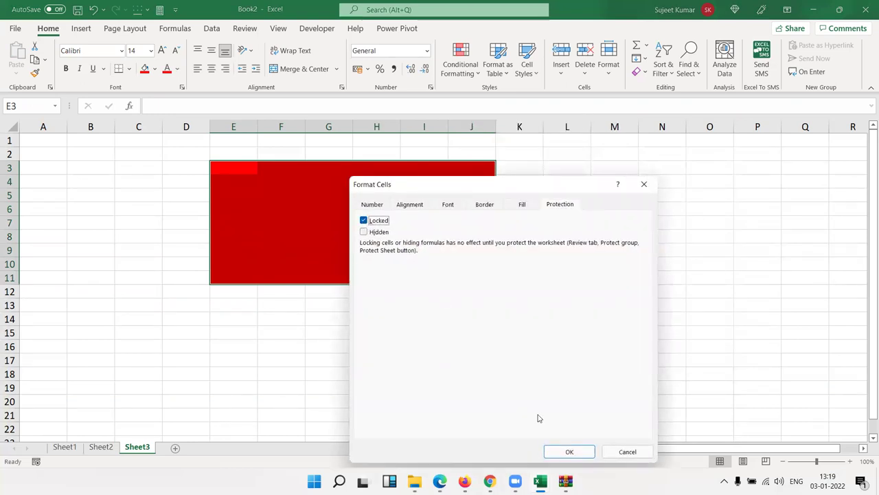
pyautogui.click(569, 451)
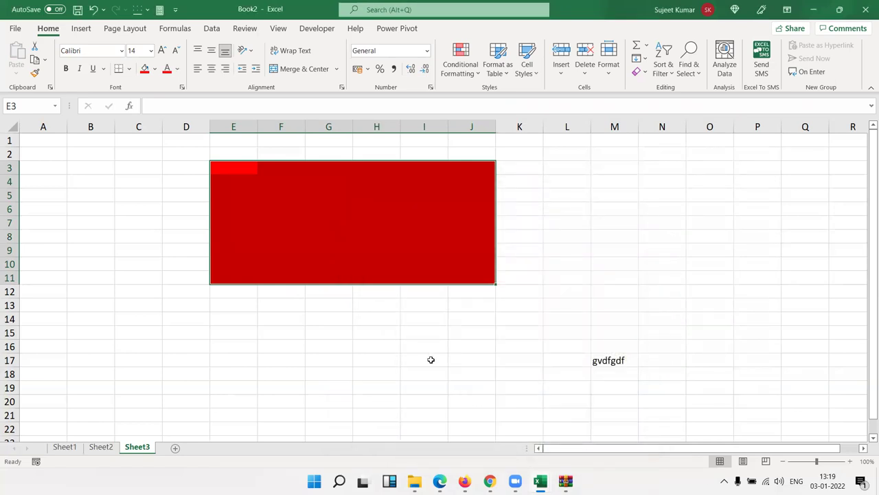
pyautogui.click(430, 359)
# Protect Sheet3 without a password.
pyautogui.rightClick(146, 451)
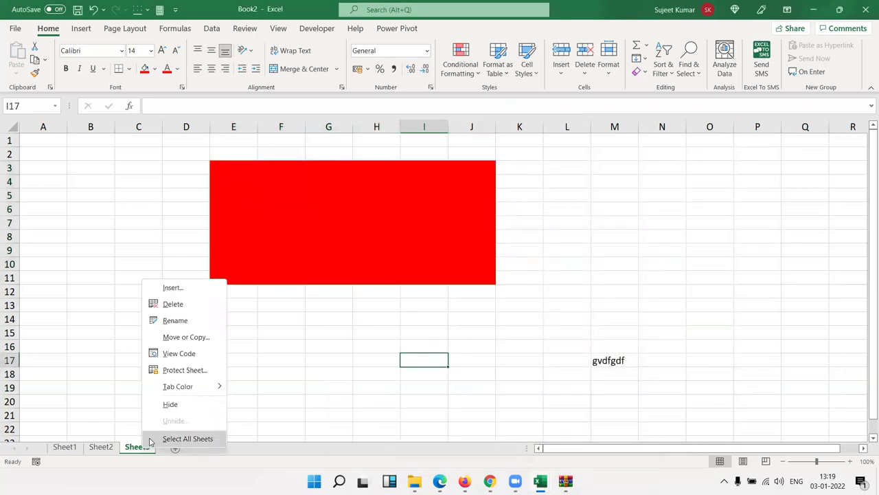
pyautogui.click(176, 374)
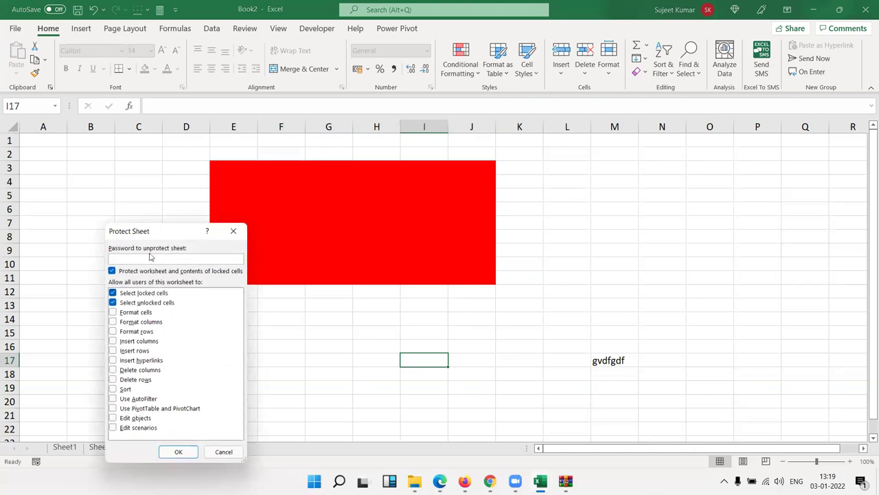
pyautogui.click(193, 453)
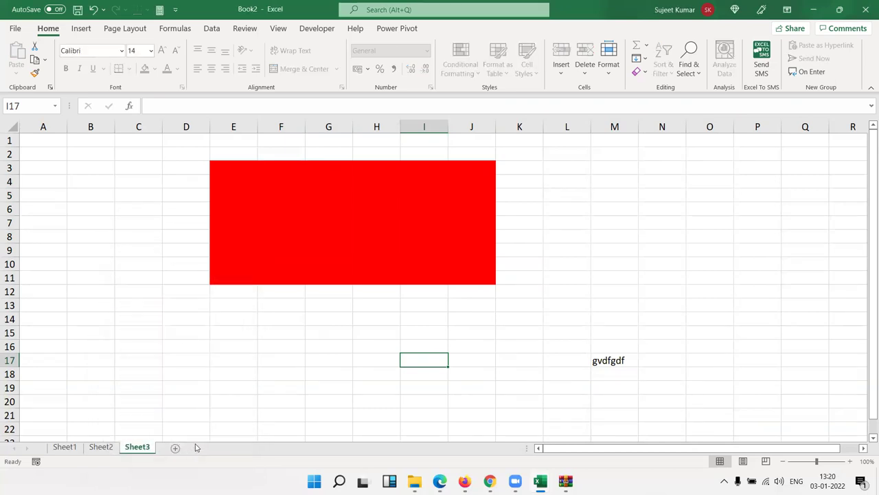
# Confirm F17 accepts 'ghgh' and the red block shows a protection warning, then insert a new sheet.
pyautogui.click(276, 364)
pyautogui.write('ghgh')
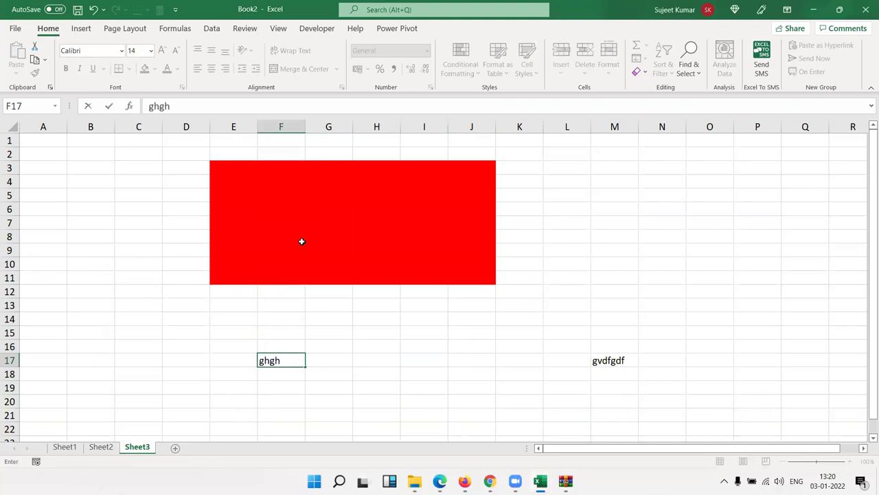
pyautogui.click(300, 239)
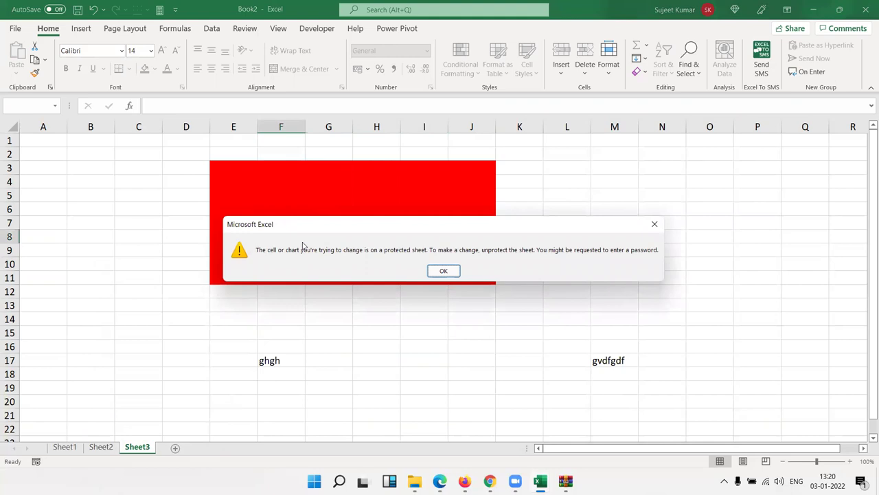
pyautogui.click(443, 271)
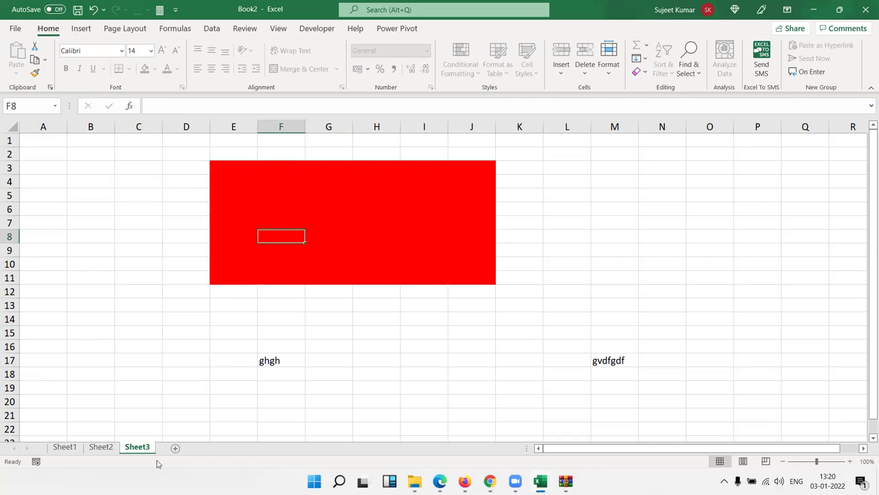
pyautogui.hotkey('shift', 'F11')
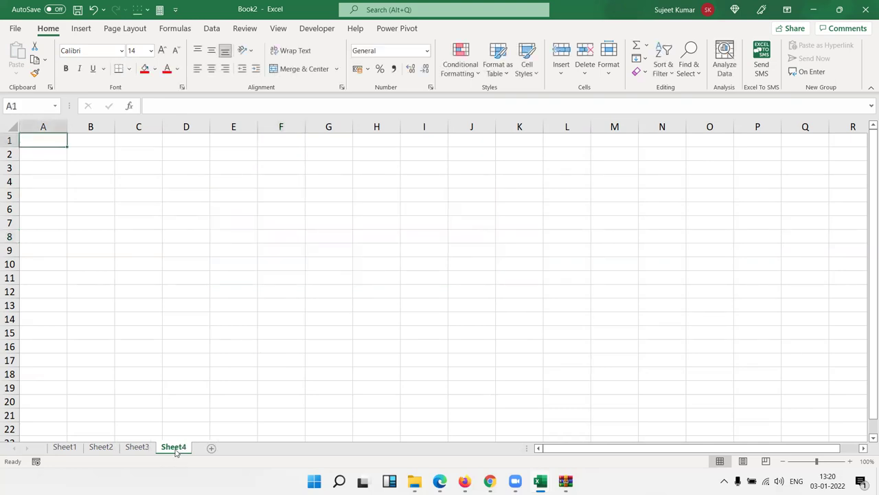
# Enter headers Name, Qty, MRP, Amt and GST in A1:E1.
pyautogui.write('Name')
pyautogui.press('Tab')
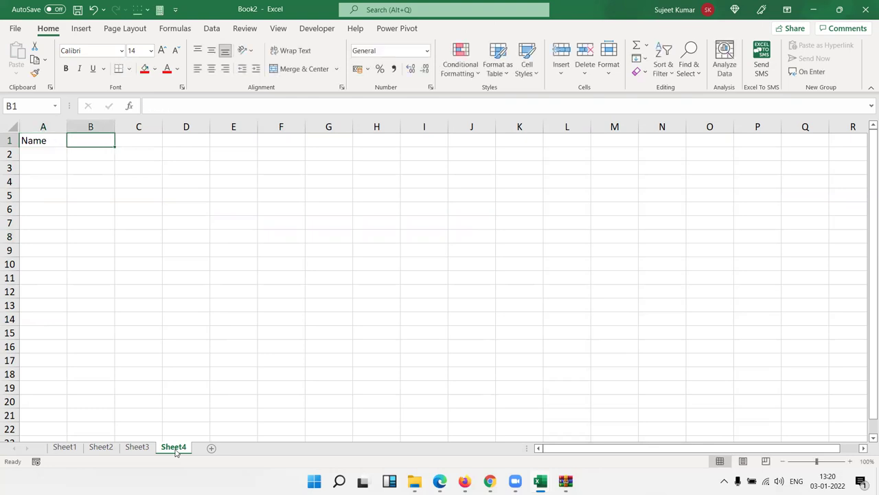
pyautogui.write('Qty')
pyautogui.press('Tab')
pyautogui.write('MRP')
pyautogui.press('Tab')
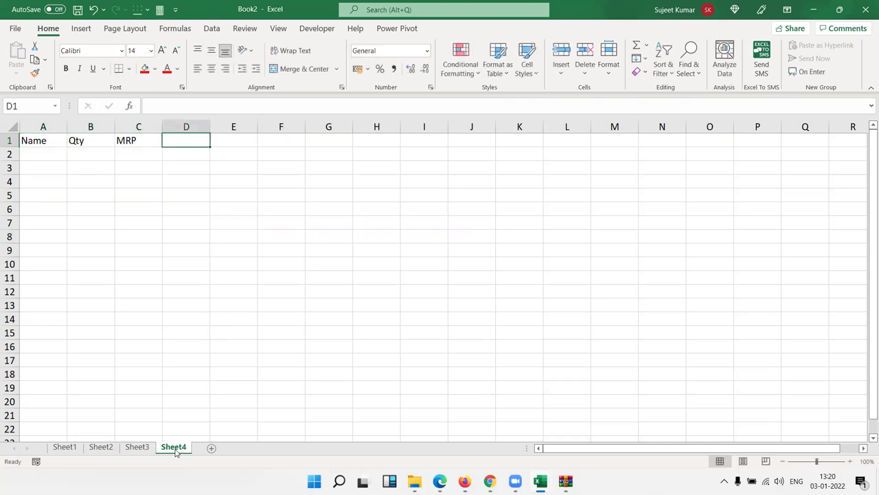
pyautogui.write('Amt')
pyautogui.press('Tab')
pyautogui.write('GS')
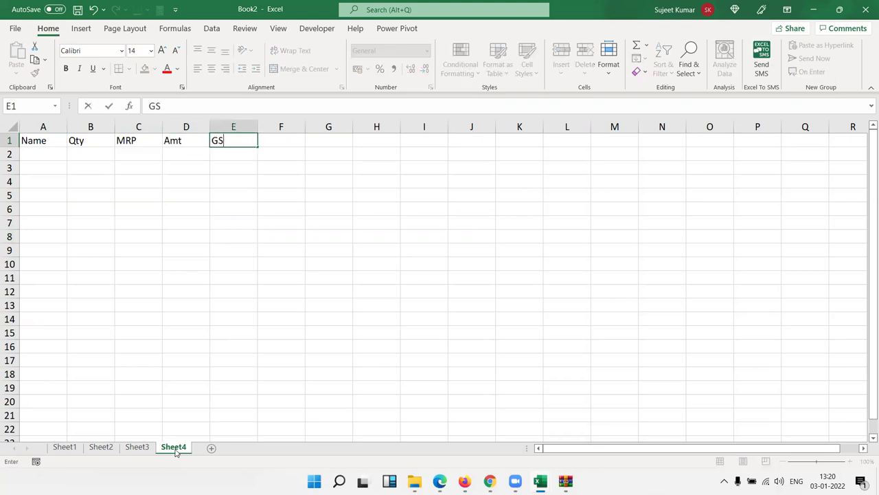
pyautogui.write('T')
pyautogui.press('Tab')
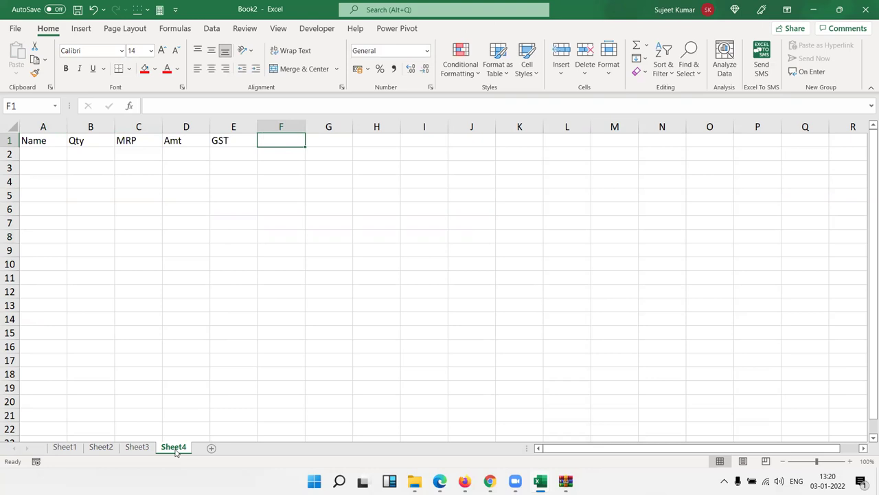
# Enter headers Com, Total, Date, Time and Zone in F1:J1, fixing a typo in J1.
pyautogui.write('Com')
pyautogui.press('Tab')
pyautogui.write('Tota')
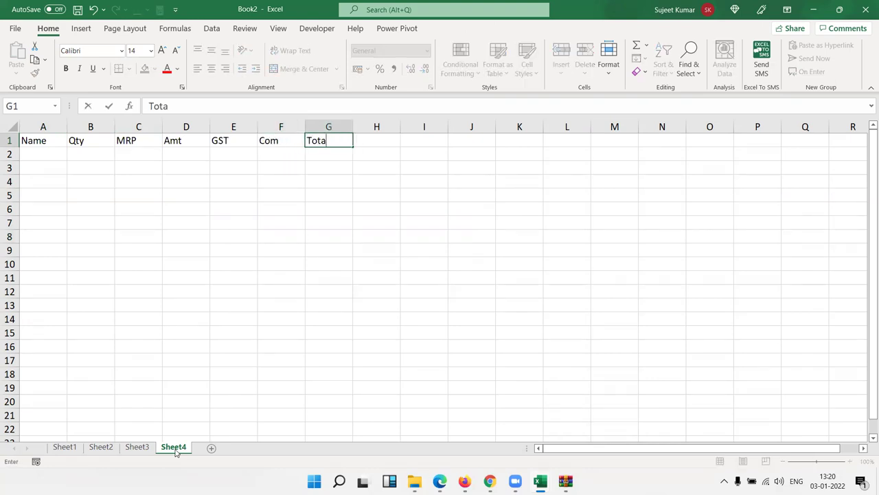
pyautogui.write('l')
pyautogui.press('Tab')
pyautogui.write('Date')
pyautogui.press('Tab')
pyautogui.write('Time')
pyautogui.press('Tab')
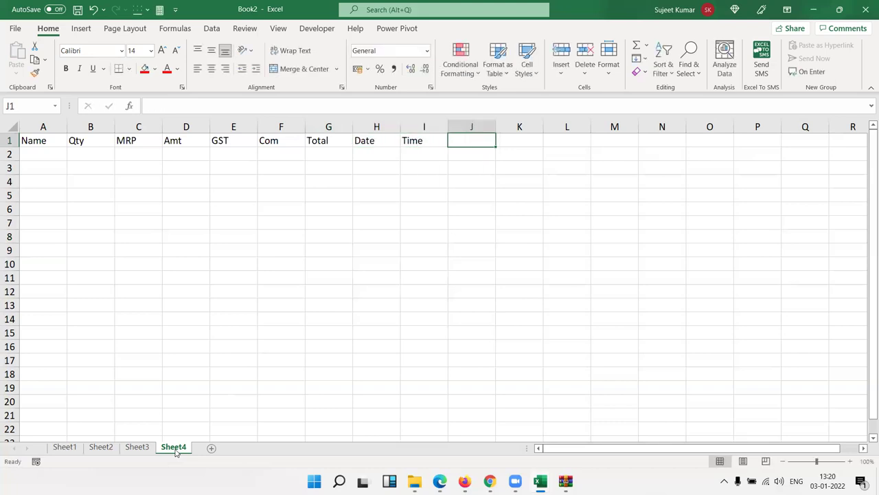
pyautogui.write('Aone')
pyautogui.press('BackSpace')
pyautogui.press('BackSpace')
pyautogui.press('BackSpace')
pyautogui.press('BackSpace')
pyautogui.write('Zone')
pyautogui.press('Return')
pyautogui.press('Left')
pyautogui.press('Left')
pyautogui.press('Left')
pyautogui.press('Left')
pyautogui.press('Left')
pyautogui.press('Left')
pyautogui.press('Left')
pyautogui.press('Left')
pyautogui.press('Right')
pyautogui.press('Right')
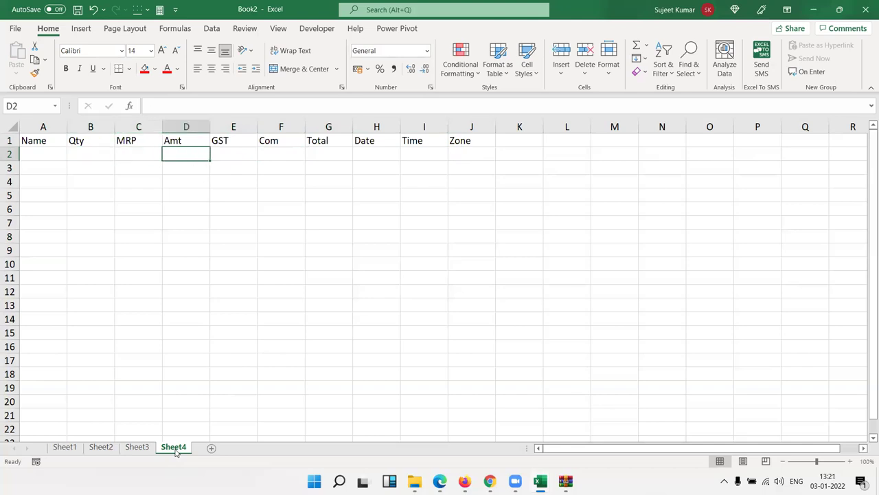
# Enter Amt as =B2*C2 in D2 and GST as =D2*18% in E2.
pyautogui.write('=')
pyautogui.press('Left')
pyautogui.press('Left')
pyautogui.write('*')
pyautogui.press('Left')
pyautogui.press('Return')
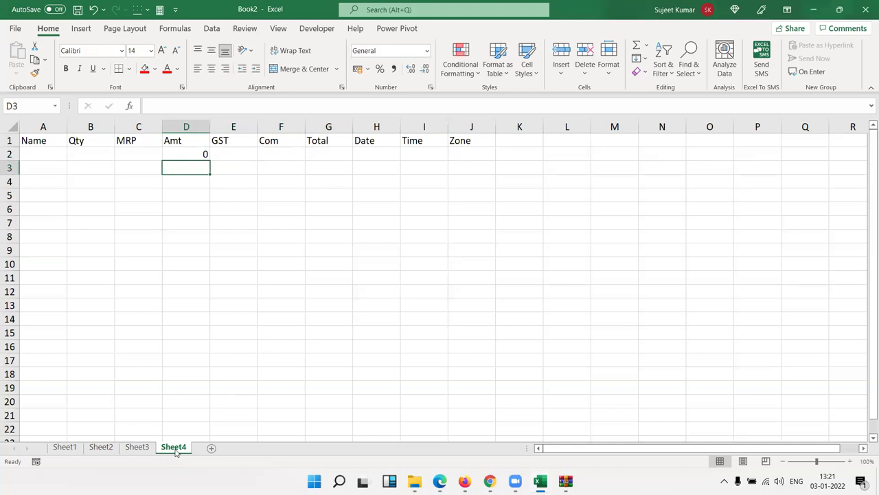
pyautogui.press('Up')
pyautogui.press('Right')
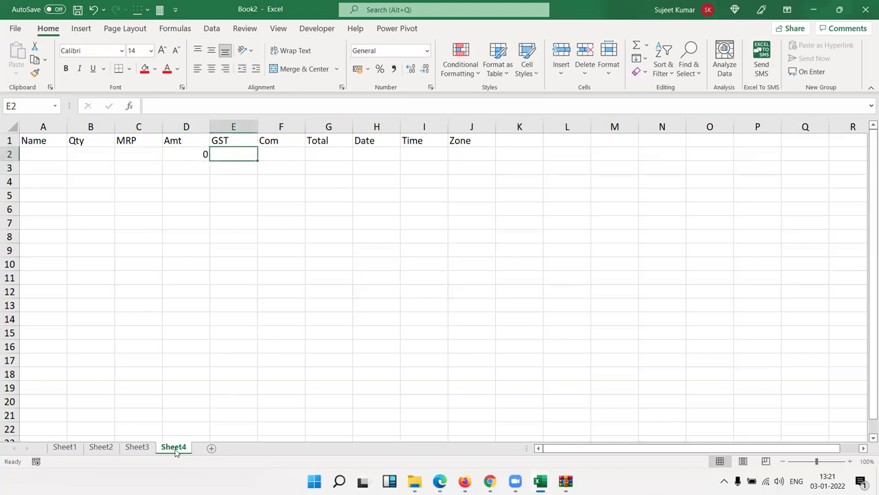
pyautogui.write('=')
pyautogui.press('Left')
pyautogui.write('*18')
pyautogui.press('Return')
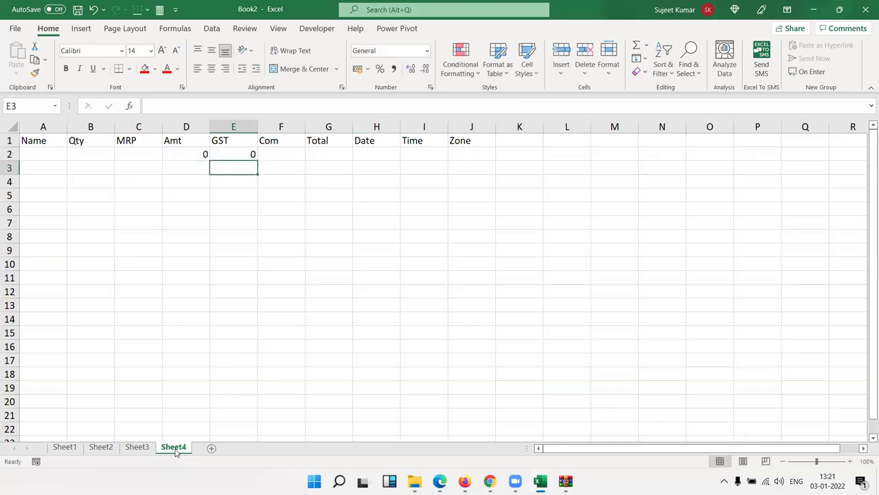
# Enter Com as =D2*2% in F2 and Total as =SUM(D2:F2) in G2.
pyautogui.press('Up')
pyautogui.press('Right')
pyautogui.write('=')
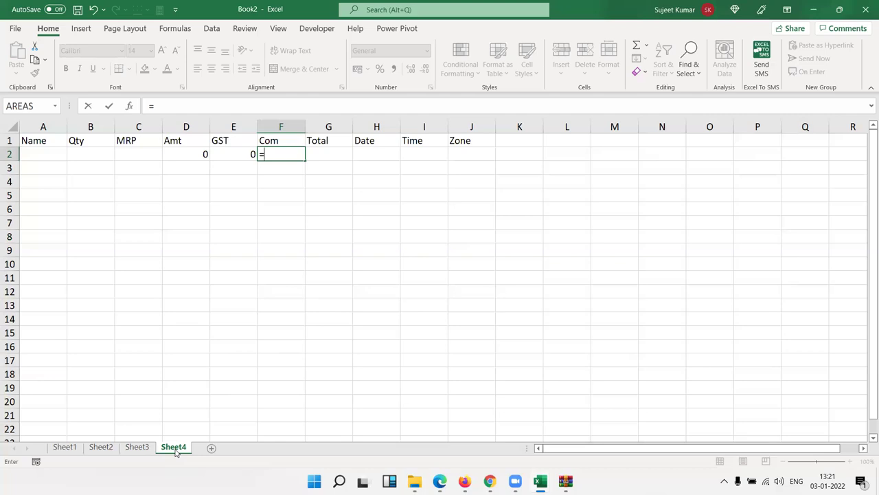
pyautogui.press('Left')
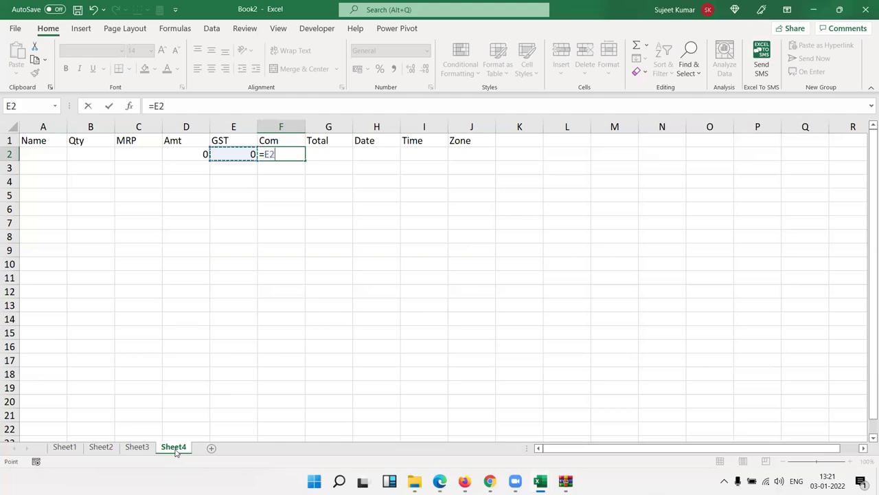
pyautogui.press('Left')
pyautogui.write('*2%')
pyautogui.press('Return')
pyautogui.press('Up')
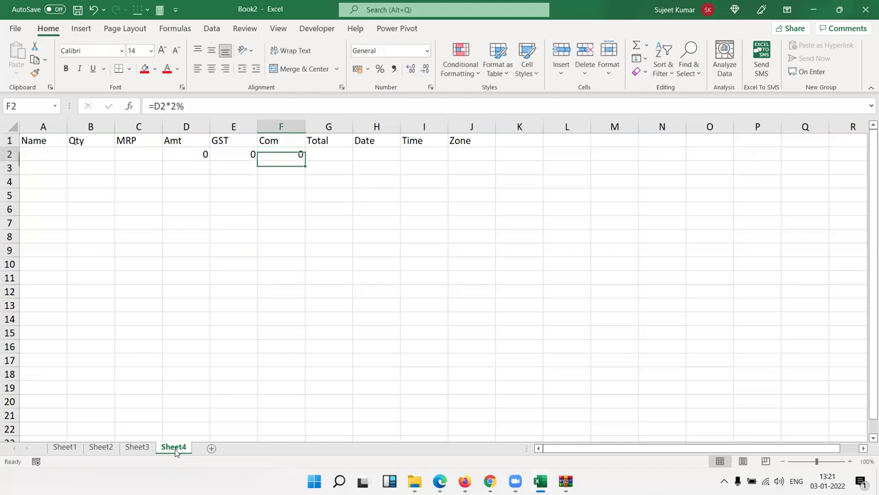
pyautogui.press('Right')
pyautogui.hotkey('alt', '=')
pyautogui.press('Return')
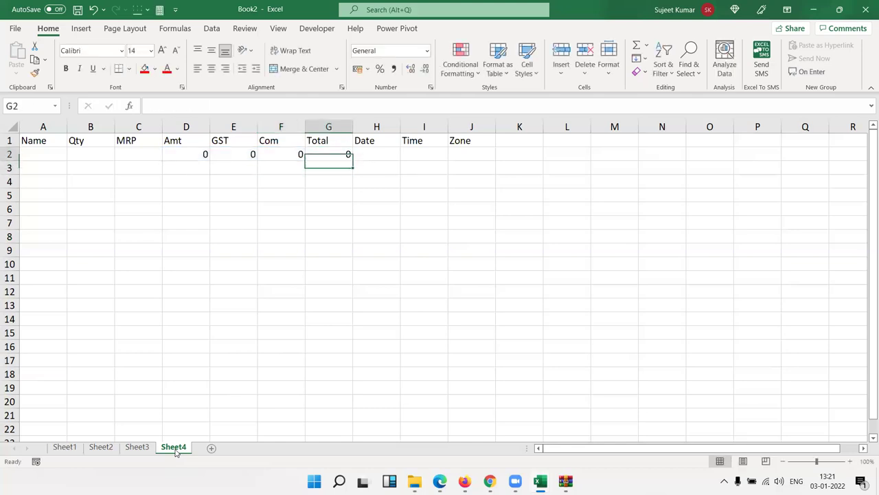
# Fill the D2:G2 formulas down through row 12 with Ctrl+D.
pyautogui.press('Up')
pyautogui.hotkey('shift', 'Left')
pyautogui.hotkey('shift', 'Left')
pyautogui.hotkey('shift', 'Left')
pyautogui.hotkey('shift', 'Down')
pyautogui.hotkey('shift', 'Down')
pyautogui.hotkey('shift', 'Down')
pyautogui.hotkey('shift', 'Down')
pyautogui.hotkey('shift', 'Down')
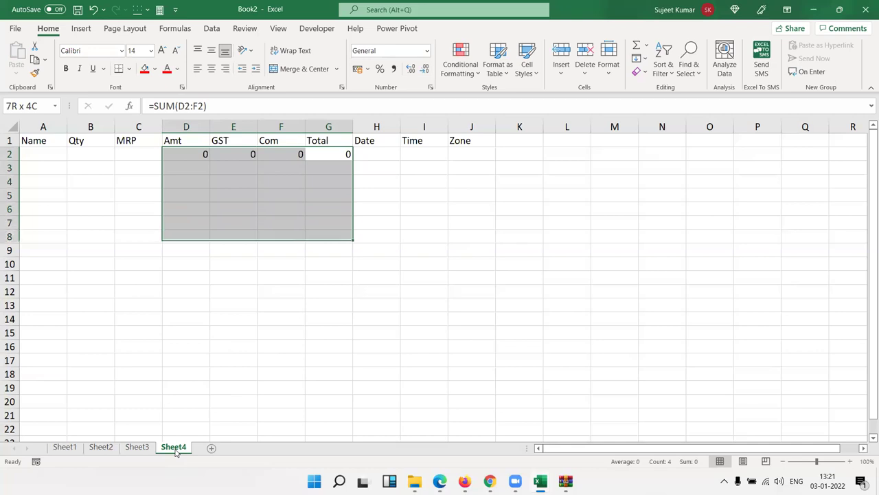
pyautogui.hotkey('shift', 'Down')
pyautogui.hotkey('shift', 'Down')
pyautogui.hotkey('shift', 'Down')
pyautogui.hotkey('shift', 'Down')
pyautogui.hotkey('shift', 'Down')
pyautogui.hotkey('ctrl', 'd')
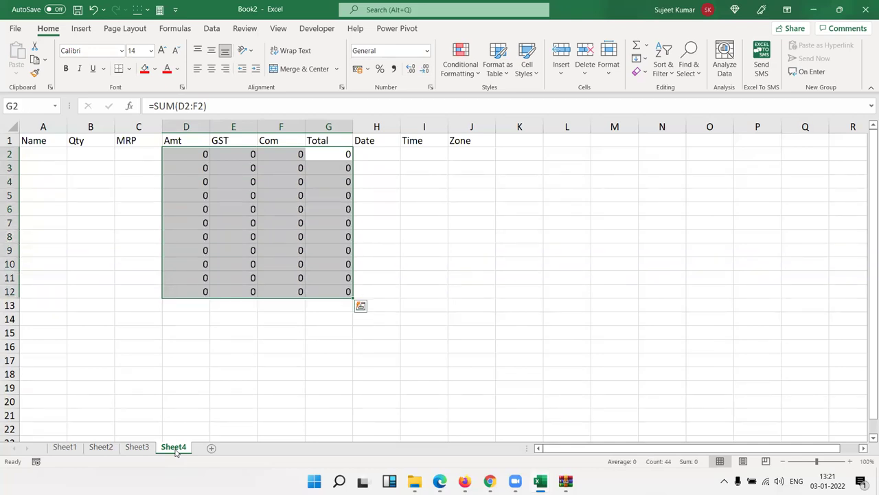
pyautogui.press('Left')
pyautogui.press('Left')
pyautogui.press('Left')
pyautogui.press('Left')
pyautogui.press('Left')
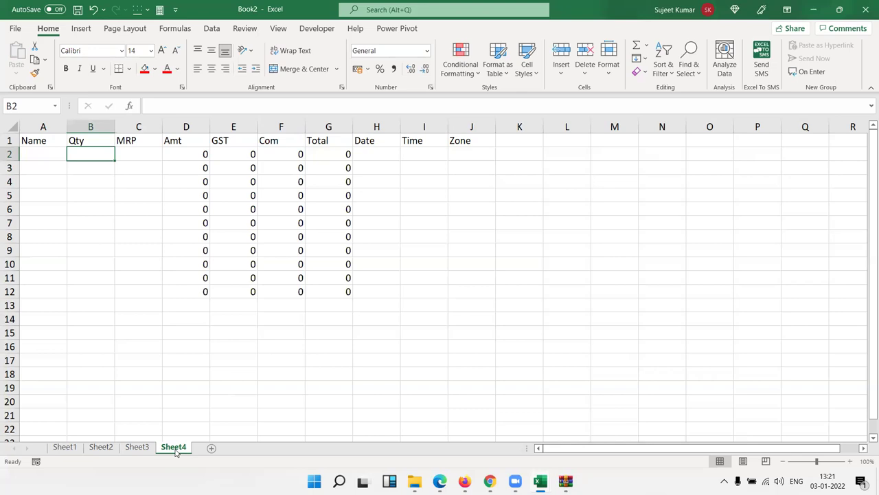
# Fill row 2 with a sample name, Qty 30, MRP 45, current date and time, Zone South.
pyautogui.press('Left')
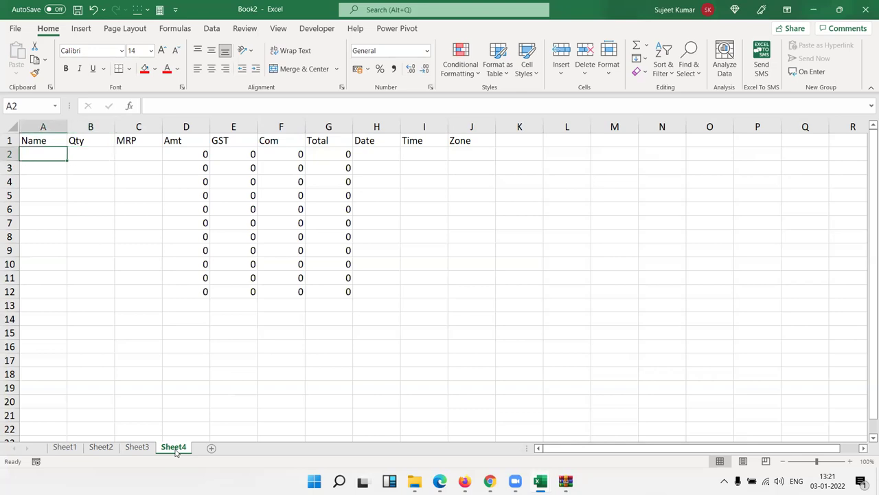
pyautogui.write('Puja')
pyautogui.press('Tab')
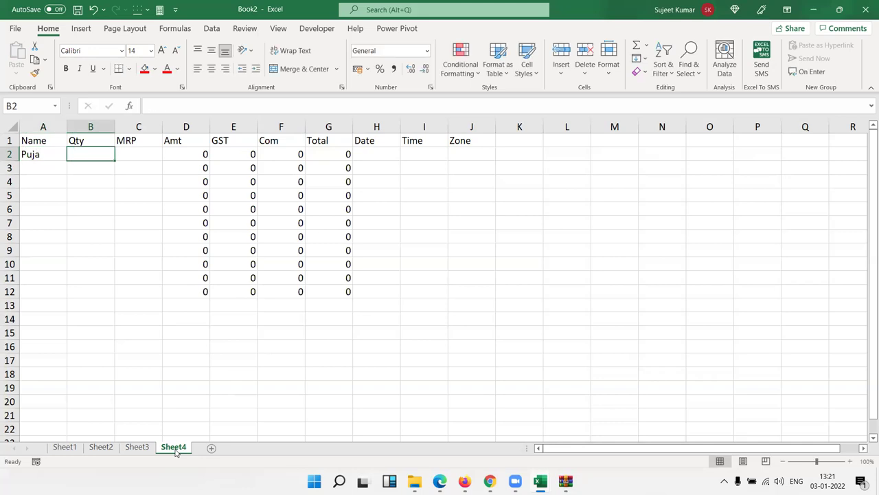
pyautogui.write('30')
pyautogui.press('Tab')
pyautogui.write('45')
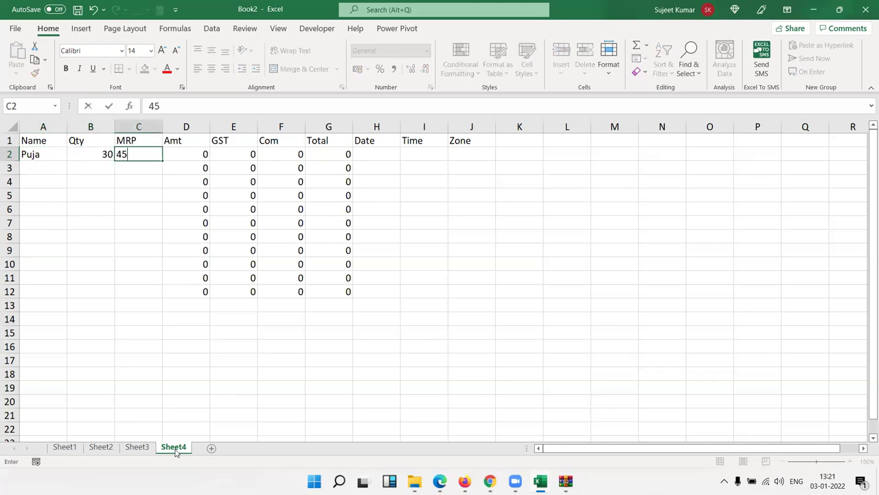
pyautogui.press('Tab')
pyautogui.press('Tab')
pyautogui.press('Tab')
pyautogui.press('Tab')
pyautogui.press('Tab')
pyautogui.hotkey('ctrl', ';')
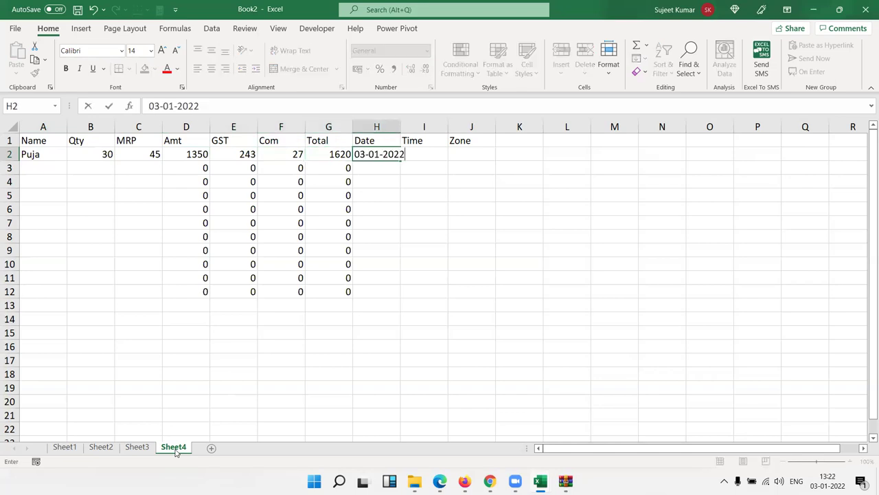
pyautogui.press('Tab')
pyautogui.hotkey('ctrl', 'shift', ';')
pyautogui.press('Return')
pyautogui.press('Up')
pyautogui.press('Tab')
pyautogui.press('Tab')
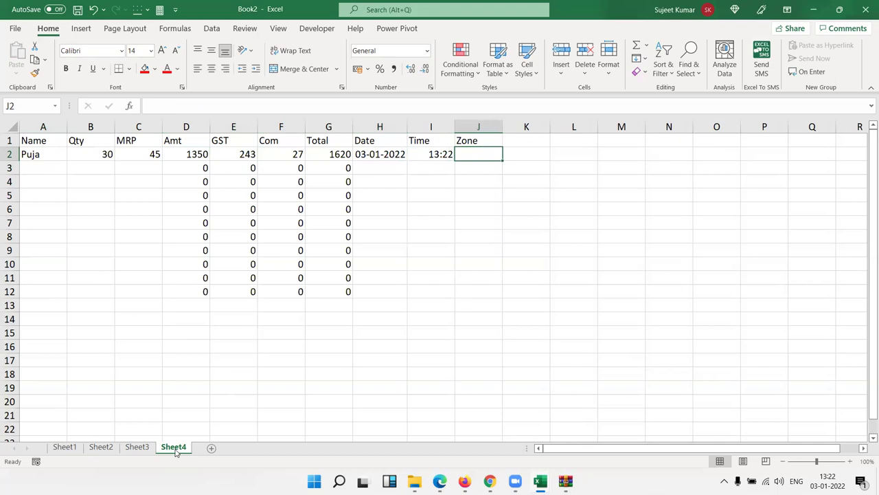
pyautogui.write('Sou')
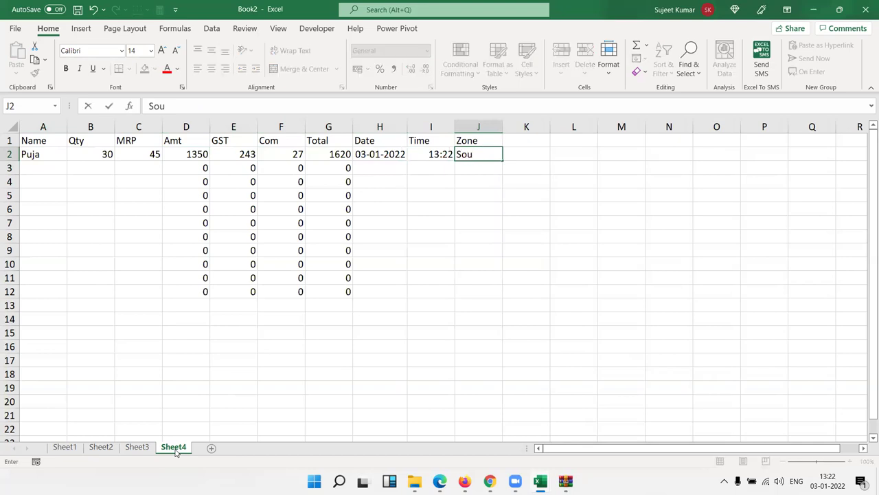
pyautogui.write('th')
pyautogui.press('Return')
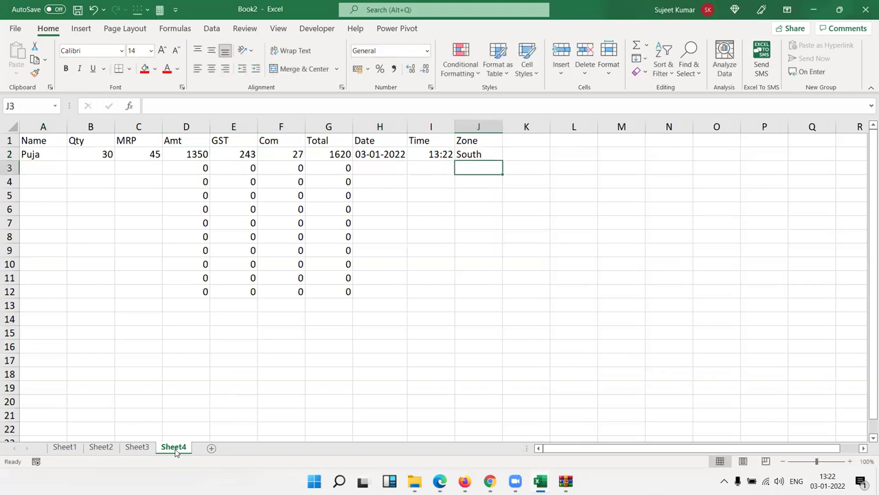
# Review the Amt through Total formulas in row 3.
pyautogui.press('Left')
pyautogui.press('Left')
pyautogui.press('Left')
pyautogui.press('Left')
pyautogui.press('Left')
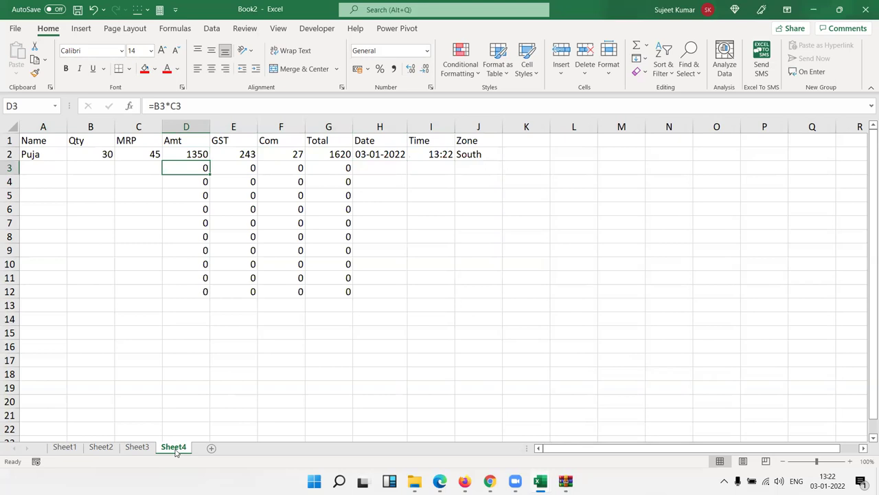
pyautogui.press('Right')
pyautogui.press('Down')
pyautogui.press('Left')
pyautogui.press('Left')
pyautogui.press('Up')
pyautogui.press('Right')
pyautogui.press('Right')
pyautogui.press('Right')
pyautogui.press('Right')
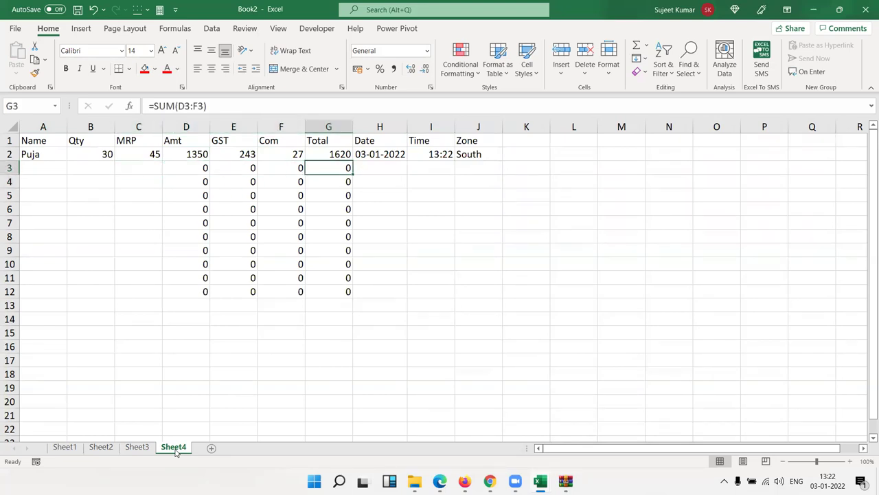
pyautogui.press('Right')
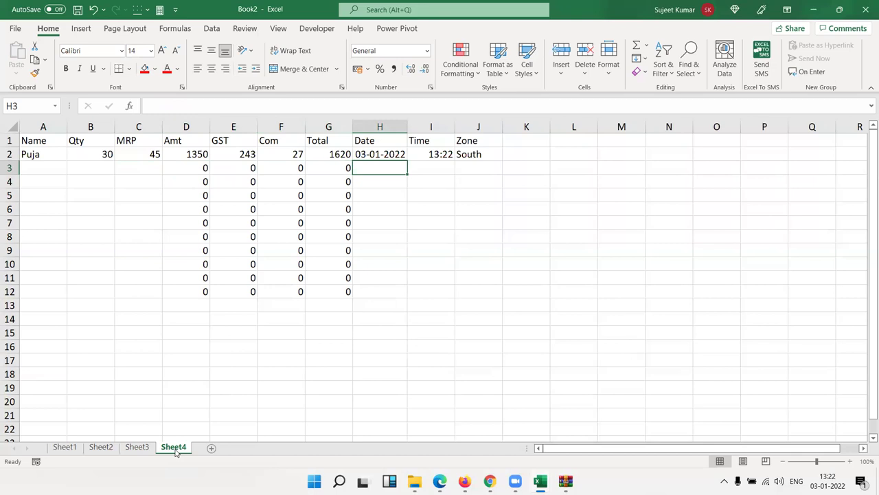
pyautogui.press('Left')
pyautogui.press('Left')
pyautogui.press('Left')
pyautogui.press('Left')
pyautogui.press('Right')
pyautogui.press('Right')
pyautogui.press('Right')
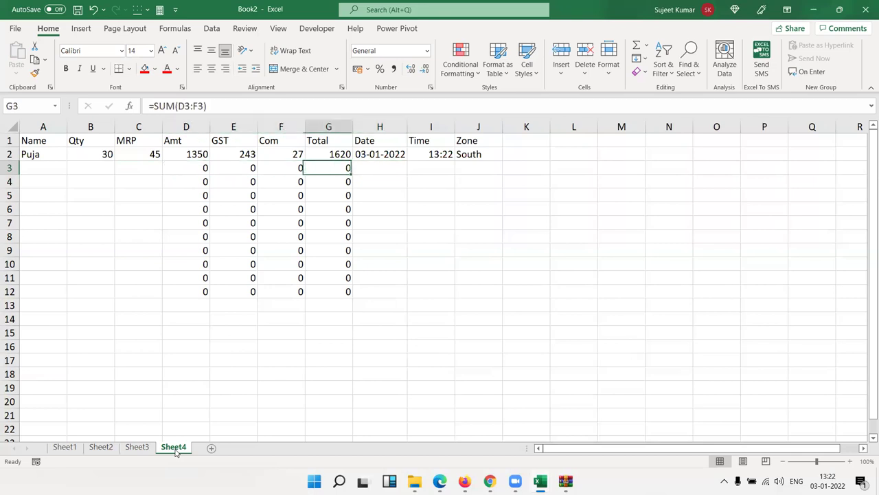
# Check block B2:I15 on Sheet3, then return to Sheet4.
pyautogui.click(149, 168)
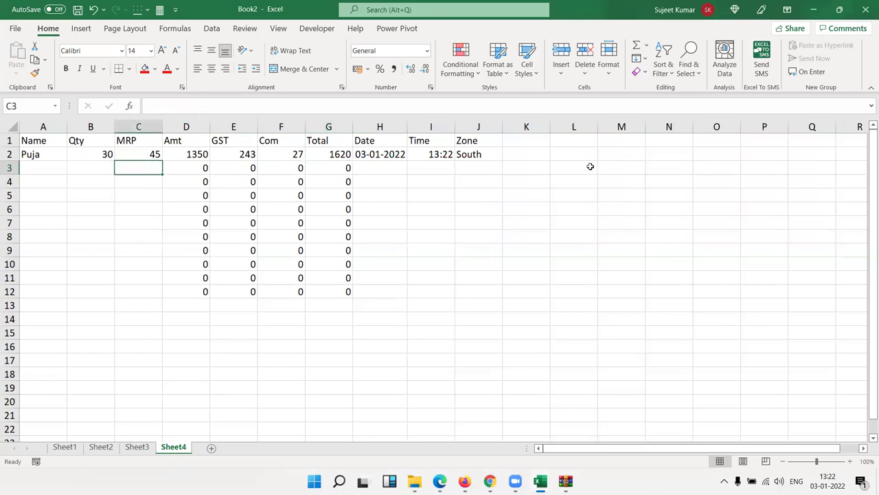
pyautogui.click(391, 169)
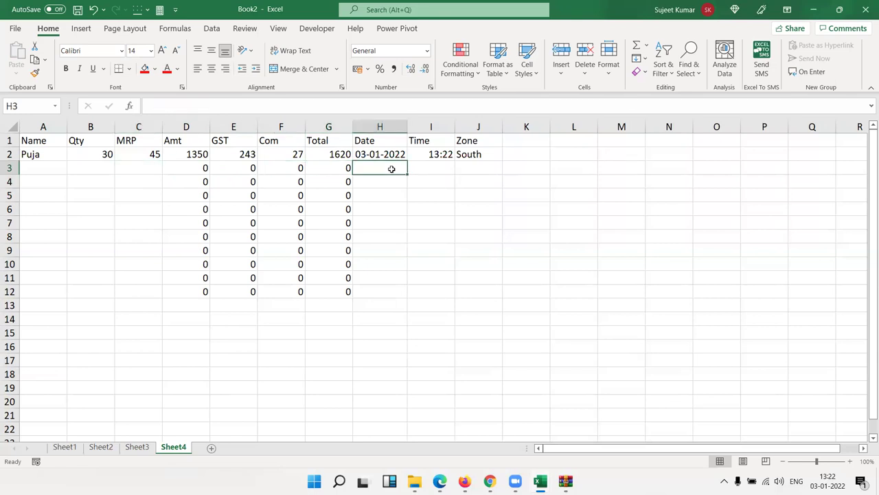
pyautogui.click(136, 447)
pyautogui.moveTo(422, 334); pyautogui.dragTo(85, 160)
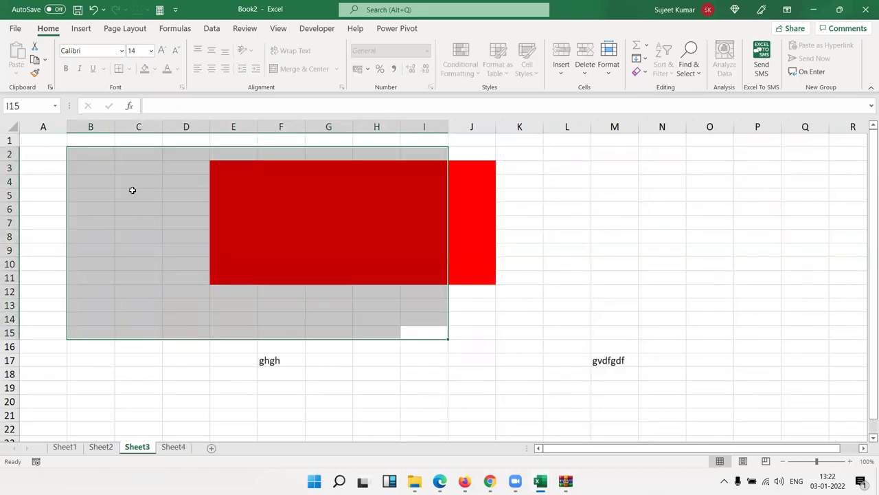
pyautogui.click(177, 448)
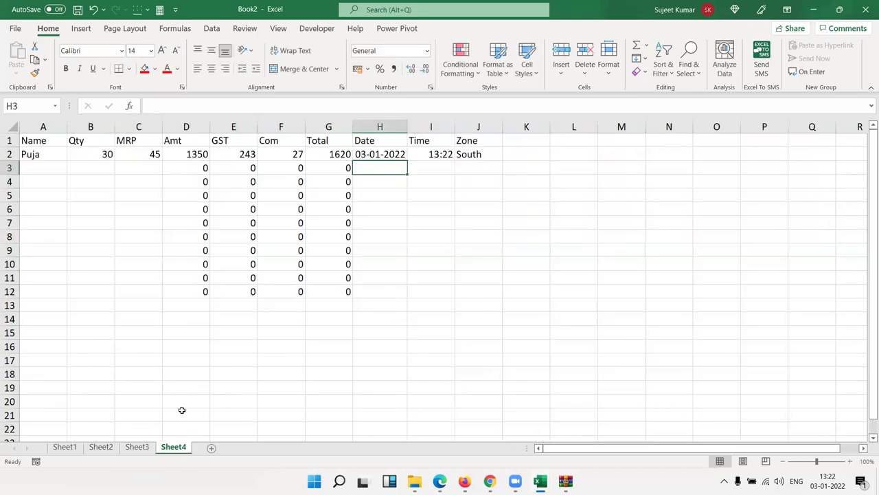
pyautogui.click(124, 207)
# Select all of Sheet4 and clear Locked in Format Cells Protection.
pyautogui.click(13, 128)
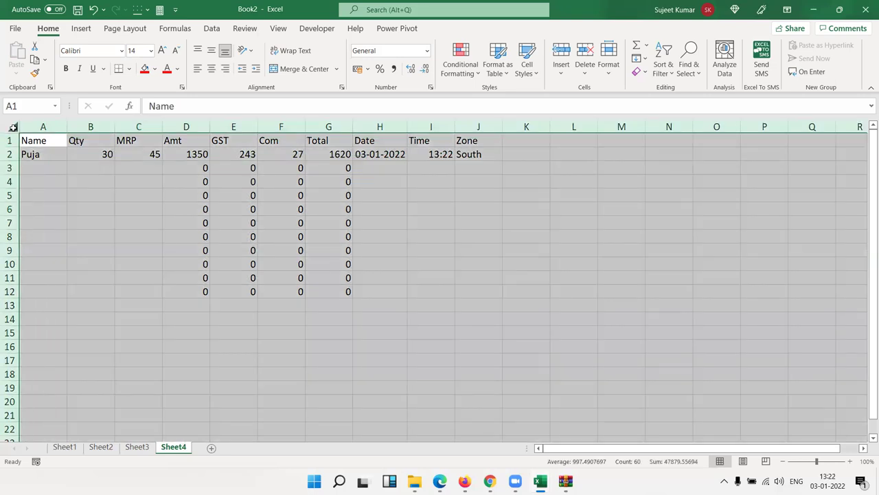
pyautogui.rightClick(108, 165)
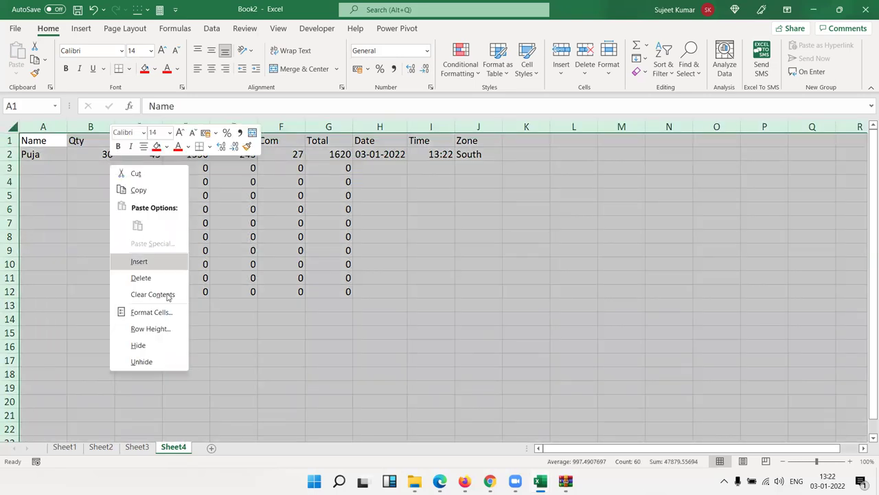
pyautogui.click(166, 317)
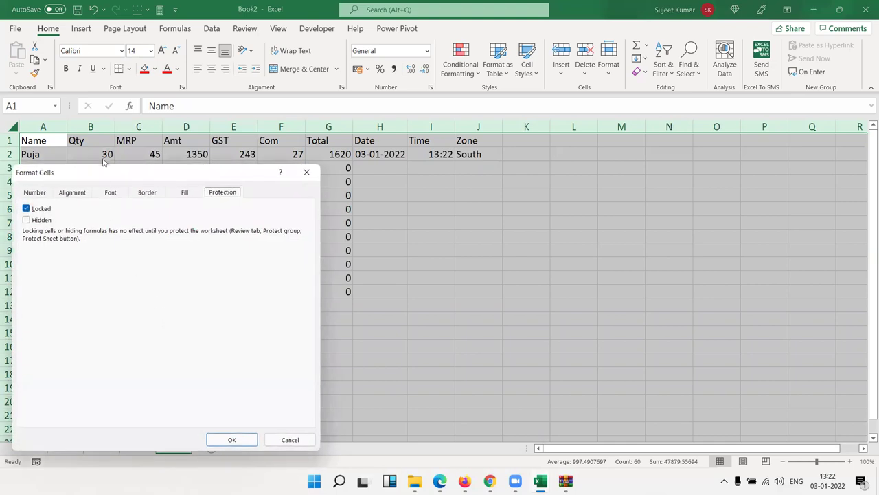
pyautogui.moveTo(107, 172); pyautogui.dragTo(439, 153)
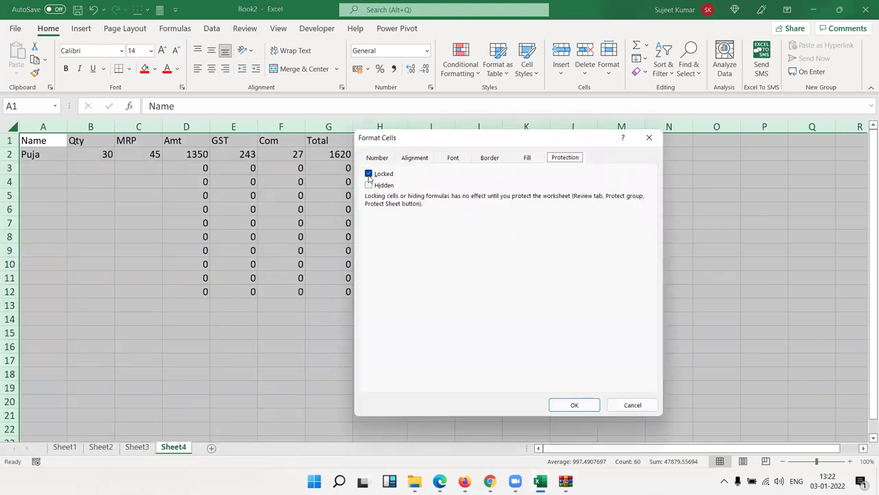
pyautogui.click(369, 175)
pyautogui.click(585, 407)
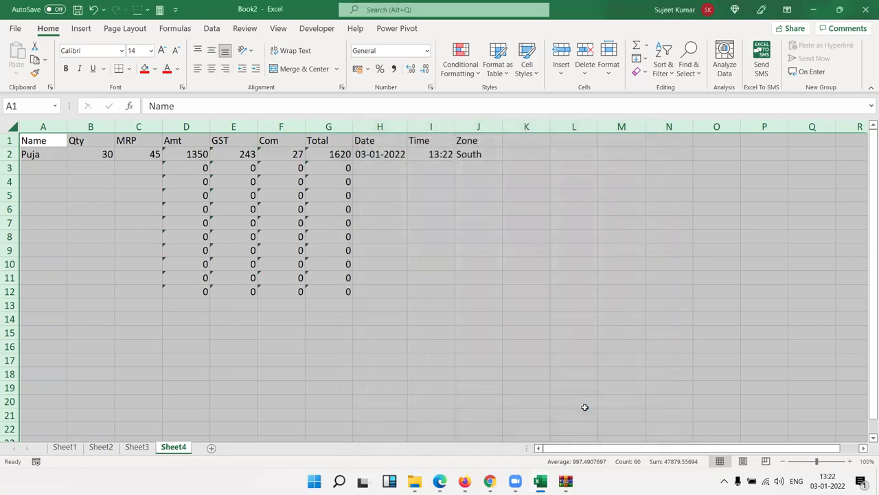
pyautogui.click(282, 320)
# Select columns D:G (Amt to Total) and set them to Locked in Format Cells.
pyautogui.moveTo(177, 128); pyautogui.dragTo(312, 140)
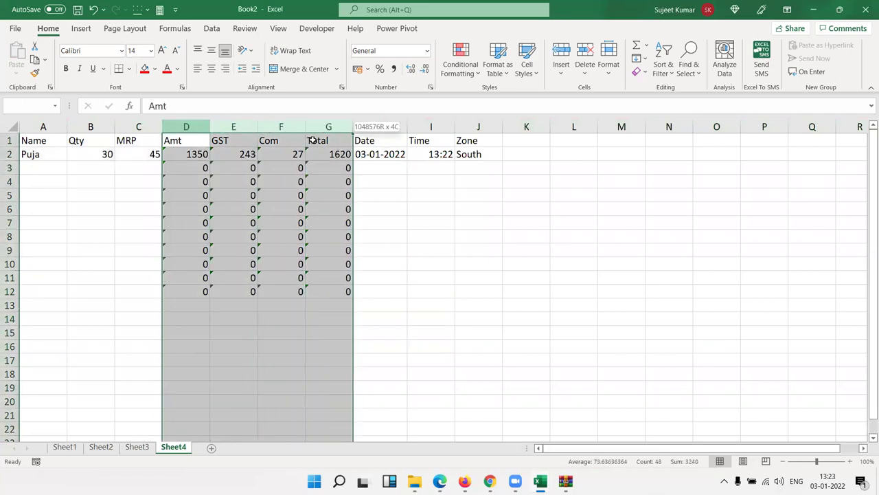
pyautogui.rightClick(314, 173)
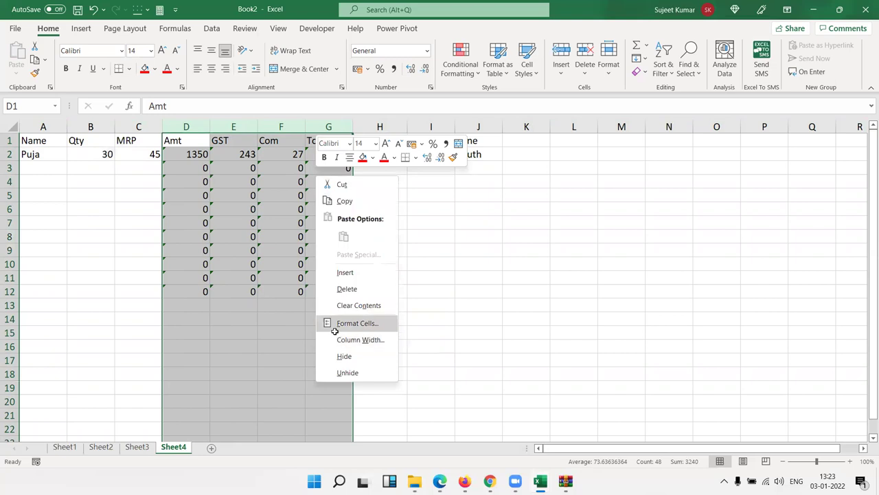
pyautogui.click(336, 323)
pyautogui.click(195, 220)
pyautogui.moveTo(297, 186); pyautogui.dragTo(548, 186)
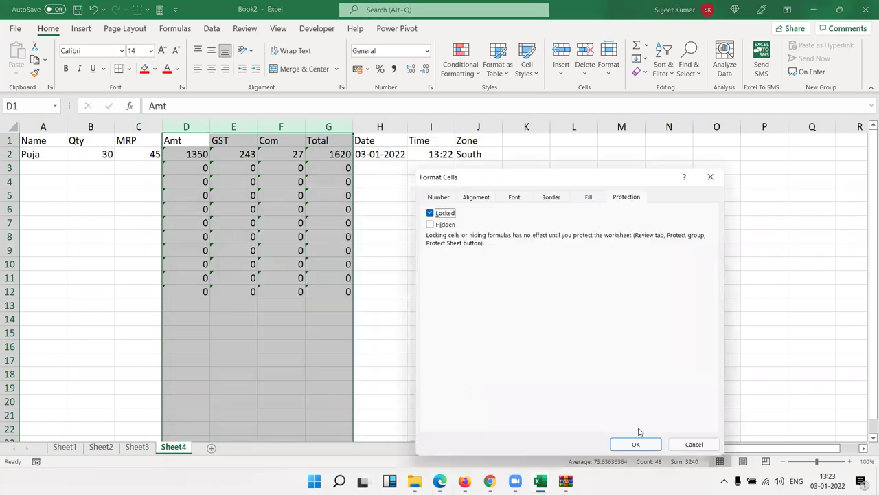
pyautogui.click(642, 445)
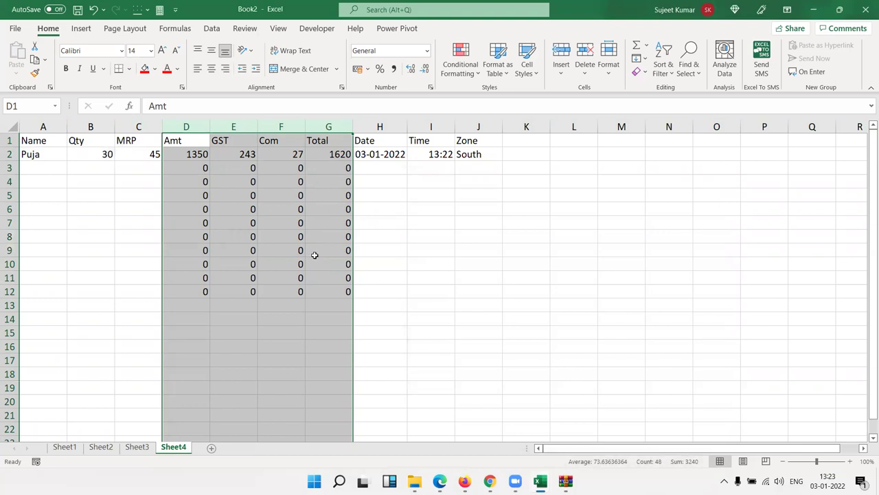
# Protect Sheet4 with all cell selection disallowed.
pyautogui.click(491, 374)
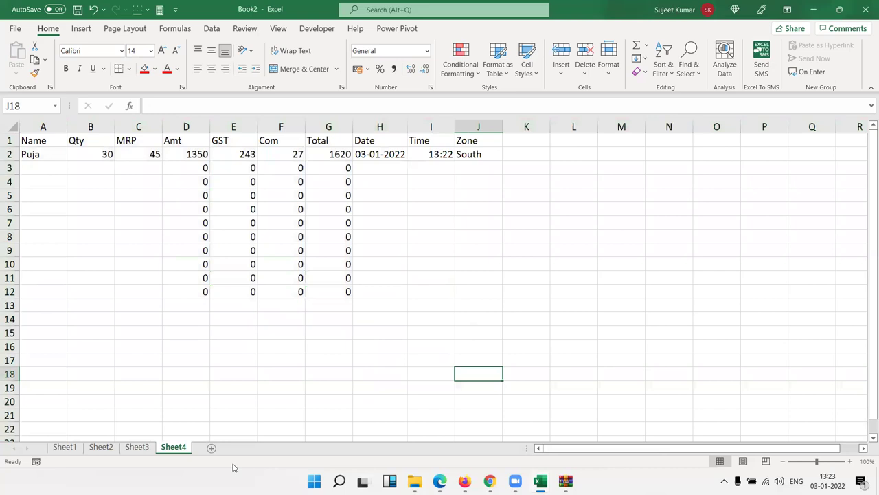
pyautogui.rightClick(177, 452)
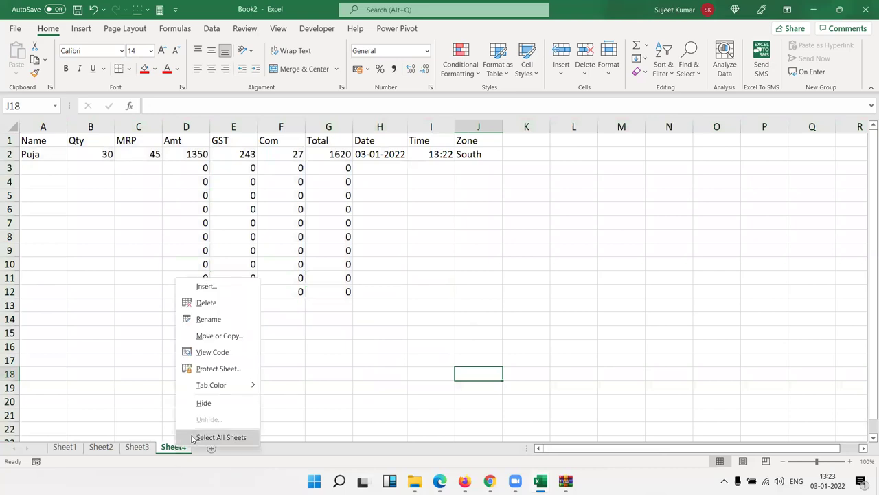
pyautogui.click(201, 371)
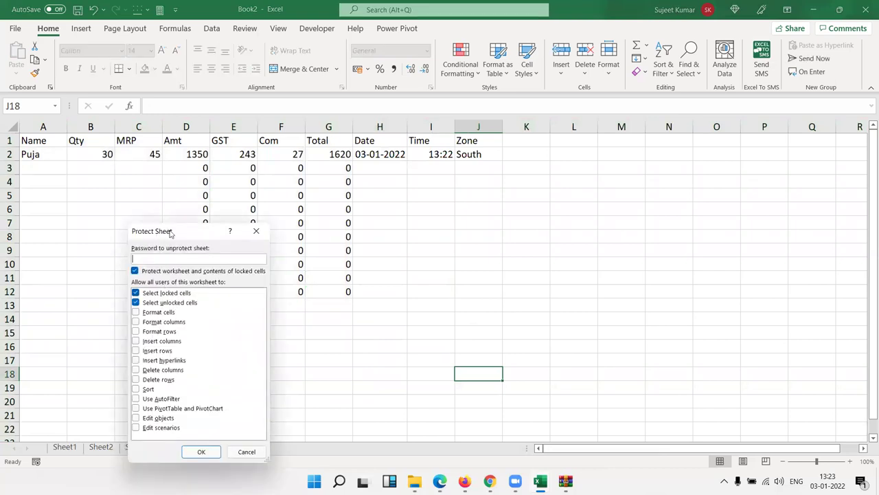
pyautogui.moveTo(171, 233); pyautogui.dragTo(441, 239)
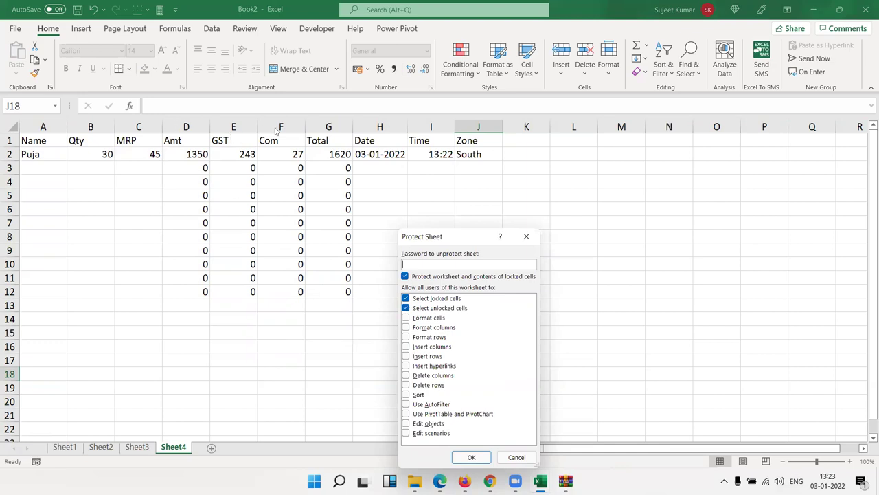
pyautogui.click(406, 308)
pyautogui.click(472, 456)
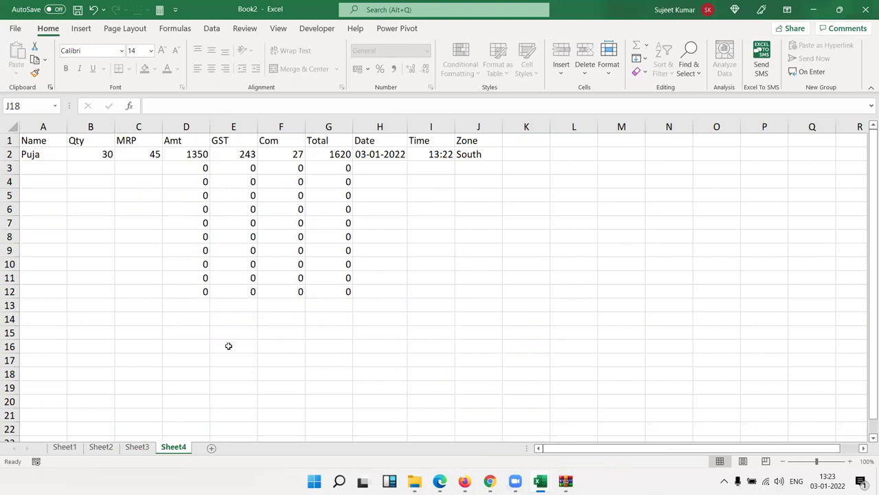
# Unprotect Sheet4 and re-protect it allowing only selection of unlocked cells.
pyautogui.rightClick(186, 450)
pyautogui.click(220, 371)
pyautogui.rightClick(175, 450)
pyautogui.click(216, 370)
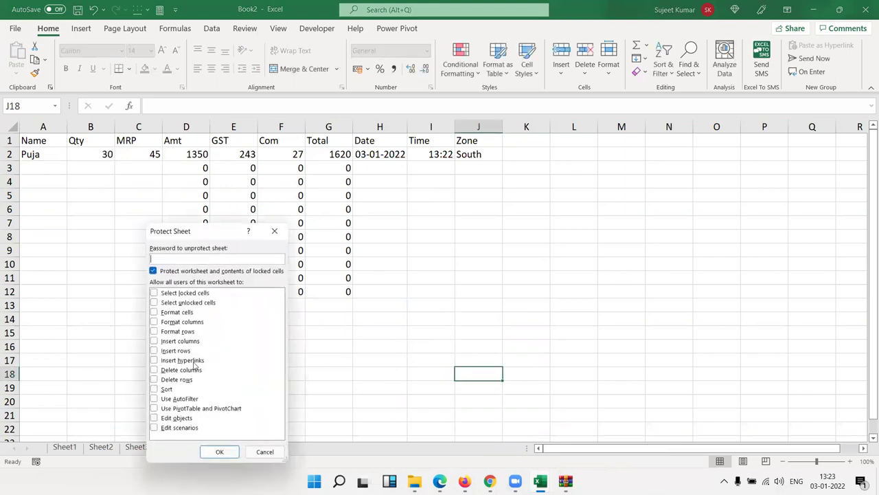
pyautogui.click(154, 302)
pyautogui.click(217, 452)
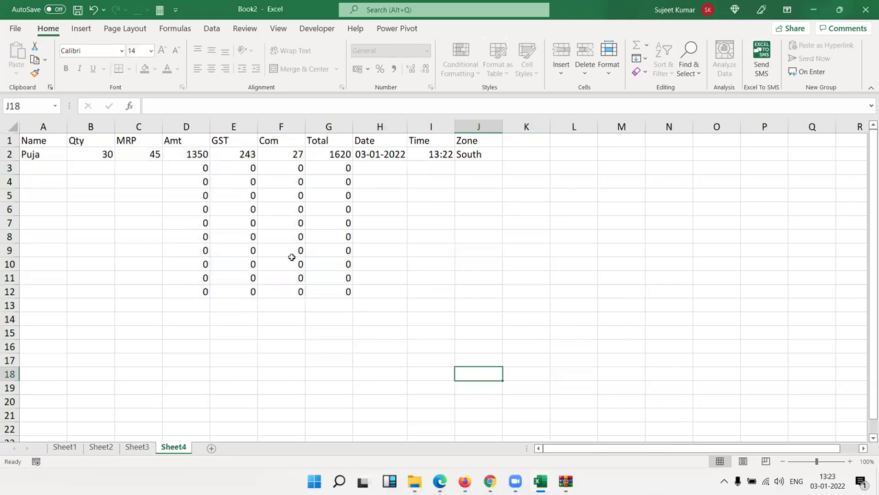
# Start row 3 with a name in A3, Qty 30 in B3 and MRP 74 in C3.
pyautogui.click(499, 194)
pyautogui.click(116, 193)
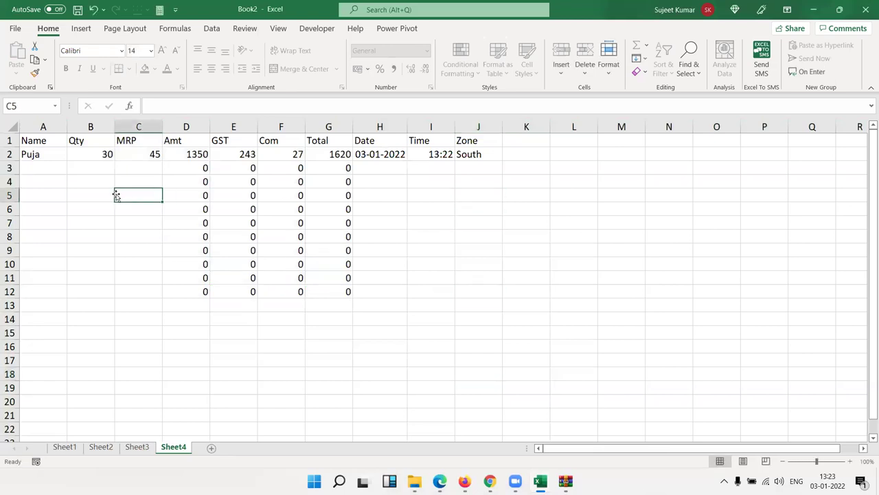
pyautogui.click(33, 185)
pyautogui.click(34, 169)
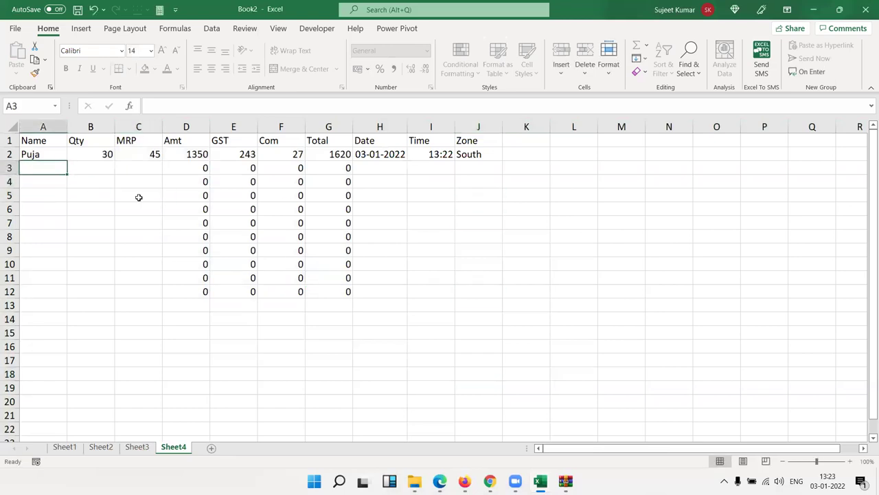
pyautogui.write('Om')
pyautogui.press('Tab')
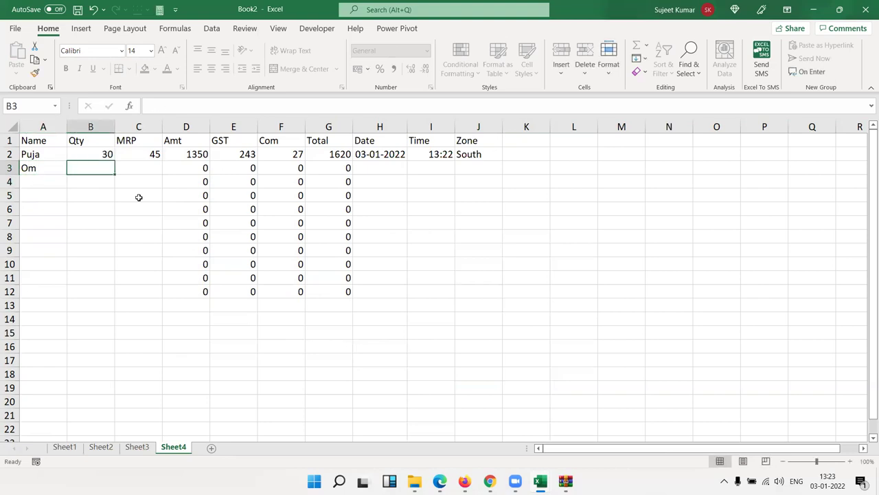
pyautogui.write('30')
pyautogui.press('Tab')
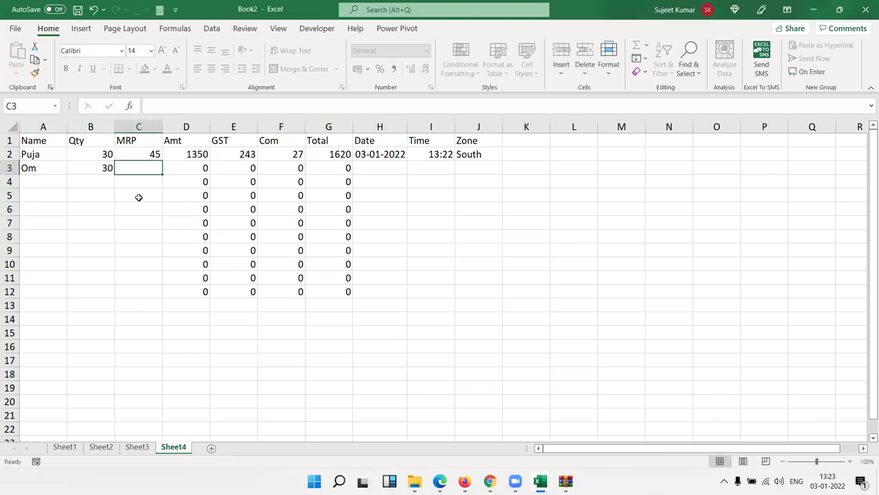
pyautogui.write('74')
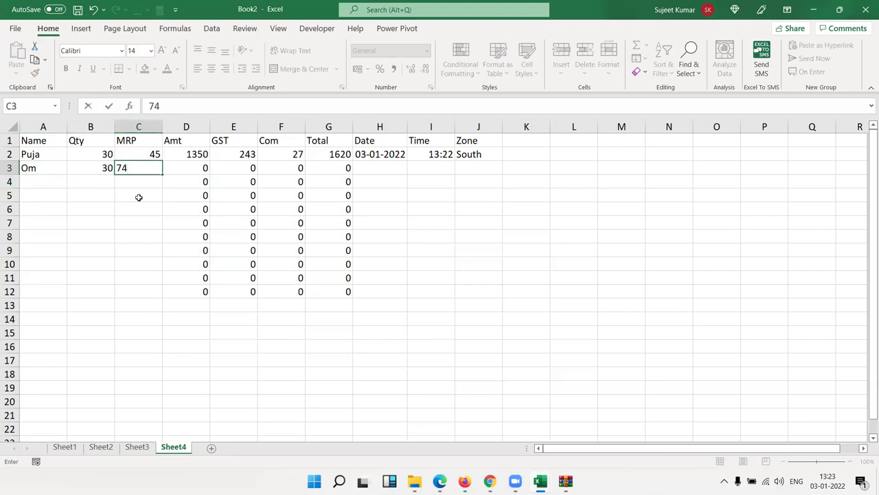
pyautogui.press('Tab')
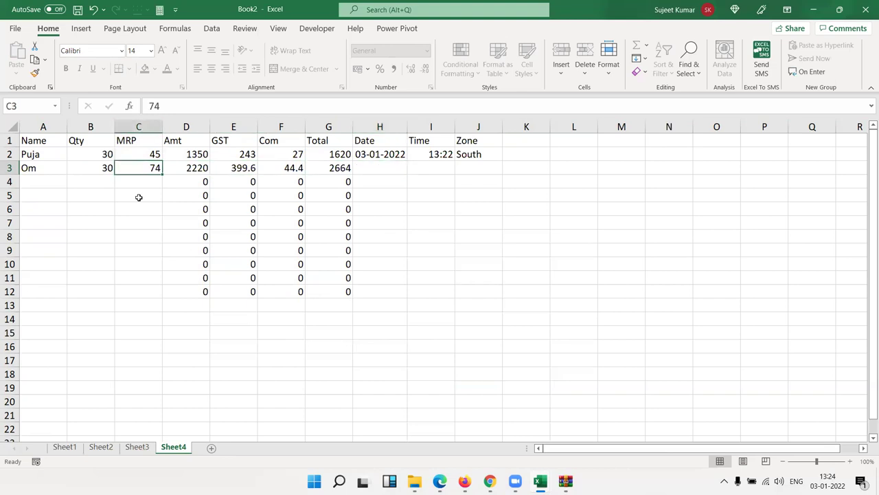
# Insert today's date in H3, the current time in I3, and Zone South in J3.
pyautogui.hotkey('ctrl', ';')
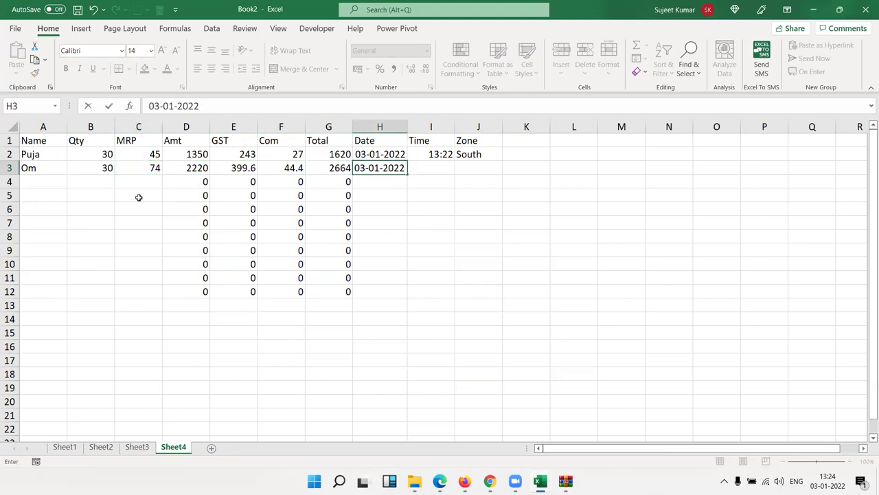
pyautogui.press('Tab')
pyautogui.hotkey('ctrl', 'shift', ';')
pyautogui.press('Tab')
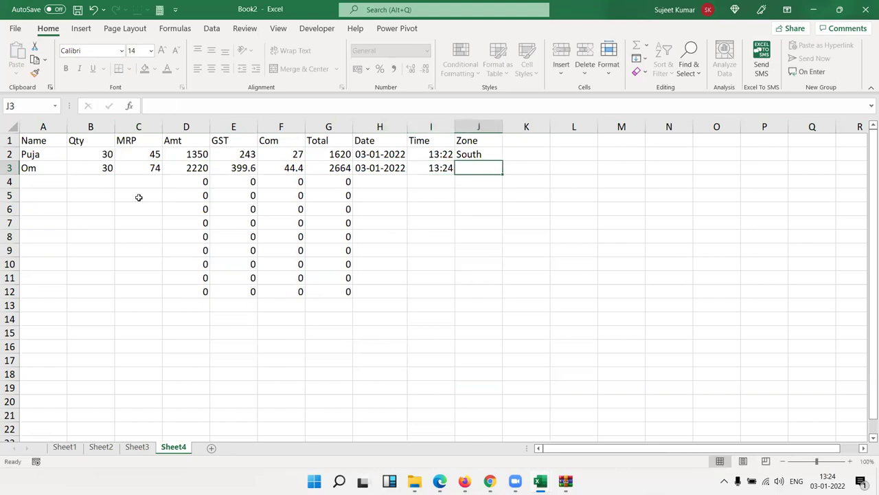
pyautogui.write('Sout')
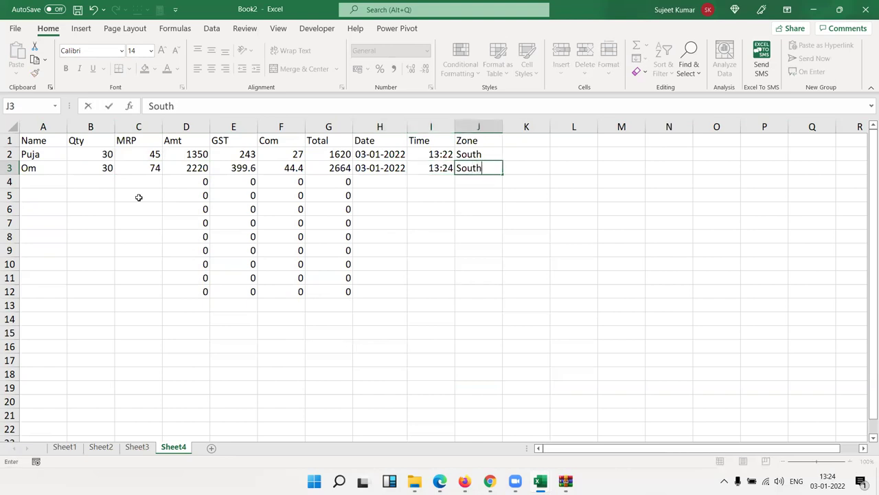
pyautogui.write('h')
pyautogui.press('Return')
# Move back and forth between C4 and H4 along row 4.
pyautogui.press('Left')
pyautogui.press('Left')
pyautogui.press('Left')
pyautogui.press('Left')
pyautogui.press('Left')
pyautogui.press('Right')
pyautogui.press('Right')
pyautogui.press('Right')
pyautogui.press('Left')
pyautogui.press('Left')
pyautogui.press('Left')
pyautogui.press('Right')
pyautogui.press('Right')
pyautogui.press('Right')
pyautogui.press('Left')
pyautogui.press('Left')
pyautogui.press('Left')
pyautogui.press('Left')
pyautogui.press('Left')
pyautogui.press('Right')
pyautogui.press('Right')
pyautogui.press('Right')
pyautogui.press('Left')
pyautogui.press('Left')
pyautogui.press('Left')
pyautogui.press('Right')
pyautogui.press('Right')
pyautogui.press('Right')
pyautogui.press('Left')
pyautogui.press('Left')
pyautogui.press('Left')
pyautogui.press('Right')
pyautogui.press('Right')
pyautogui.press('Right')
pyautogui.press('Left')
pyautogui.press('Left')
pyautogui.press('Left')
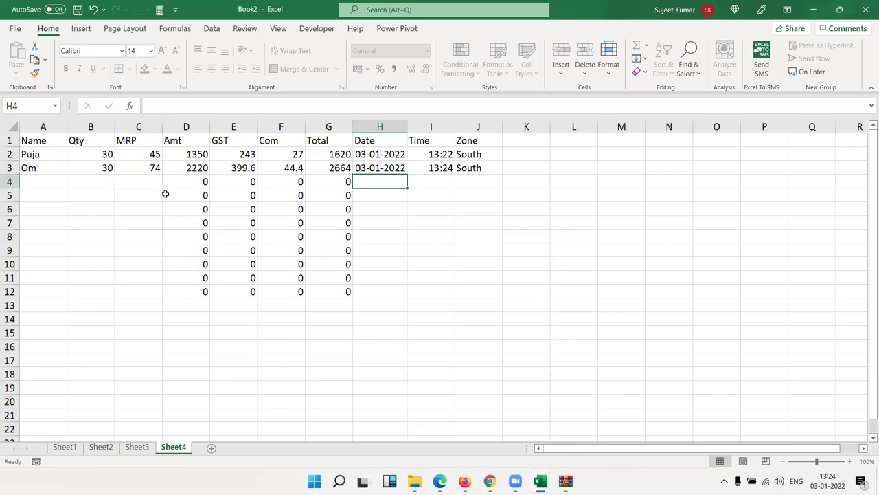
# Add a new sheet and enter the labels Name in B4 and City in C6.
pyautogui.click(210, 448)
pyautogui.scroll(5, 137, 258)
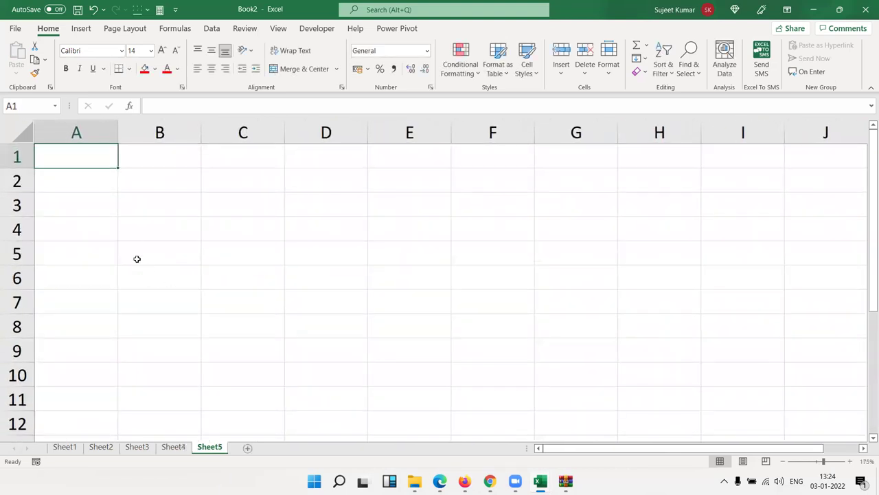
pyautogui.click(135, 232)
pyautogui.write('Name')
pyautogui.press('Return')
pyautogui.press('Return')
pyautogui.press('Right')
pyautogui.write('City')
pyautogui.press('Right')
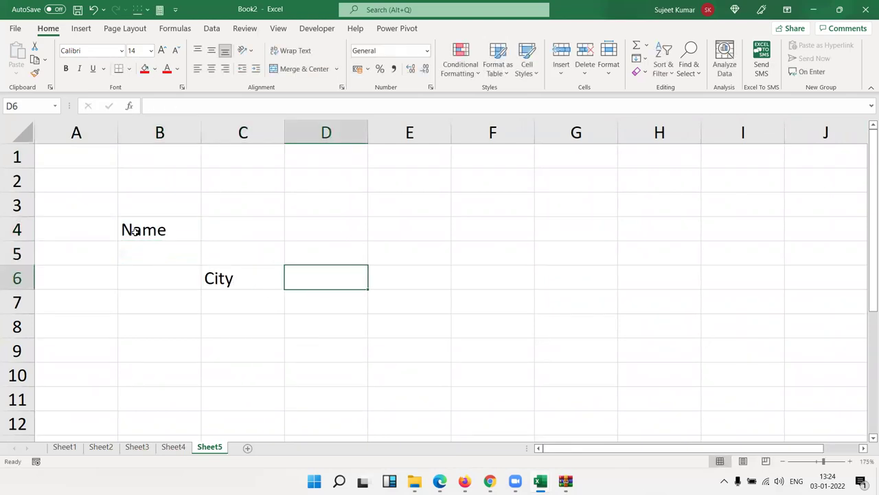
# Enter the Amt label in D7, replacing the mistyped text.
pyautogui.press('Down')
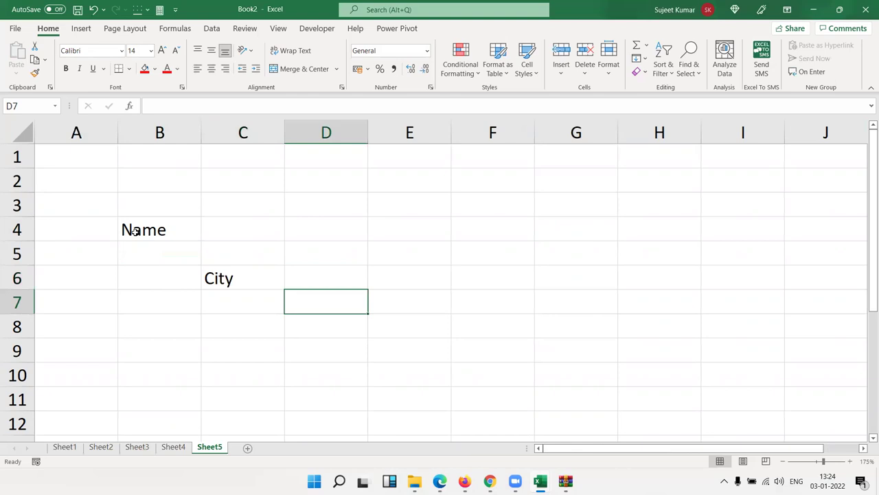
pyautogui.write('Mat')
pyautogui.press('Left')
pyautogui.press('Left')
pyautogui.press('Right')
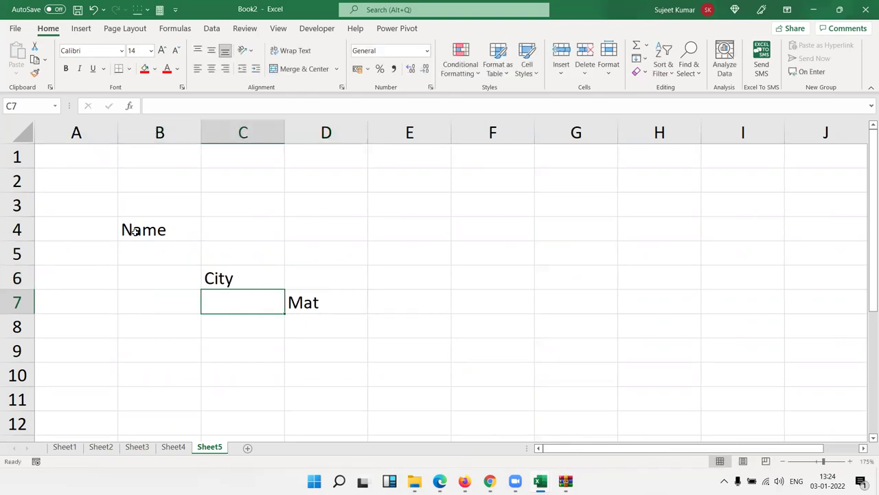
pyautogui.press('Right')
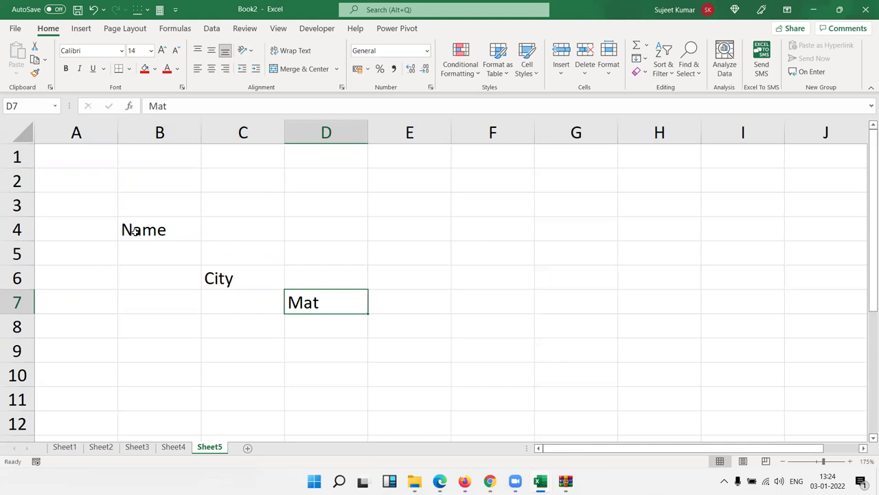
pyautogui.write('Amt')
pyautogui.press('Right')
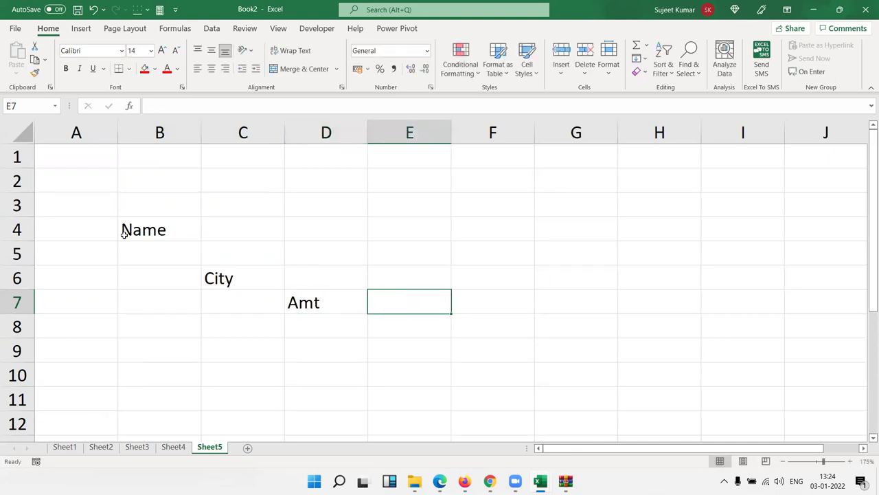
# Fill the input cells C4, D6 and E7 red.
pyautogui.keyDown('ctrl'); pyautogui.click(296, 273); pyautogui.keyUp('ctrl')
pyautogui.keyDown('ctrl'); pyautogui.click(229, 218); pyautogui.keyUp('ctrl')
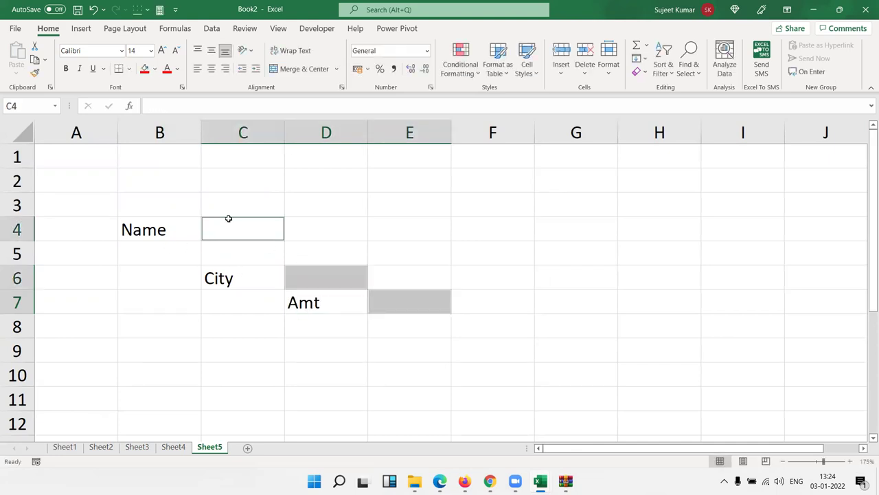
pyautogui.click(144, 68)
pyautogui.click(275, 354)
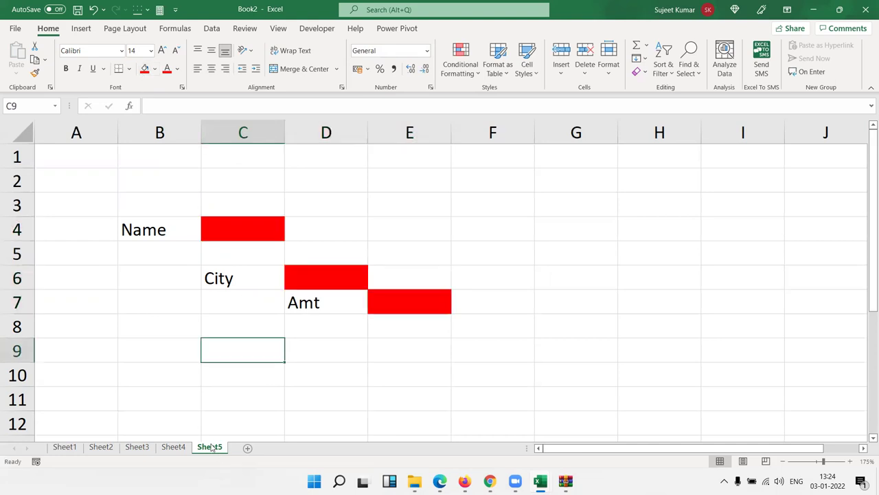
pyautogui.rightClick(213, 448)
# Cancel sheet protection and select the red cells C4, D6 and E7.
pyautogui.click(242, 366)
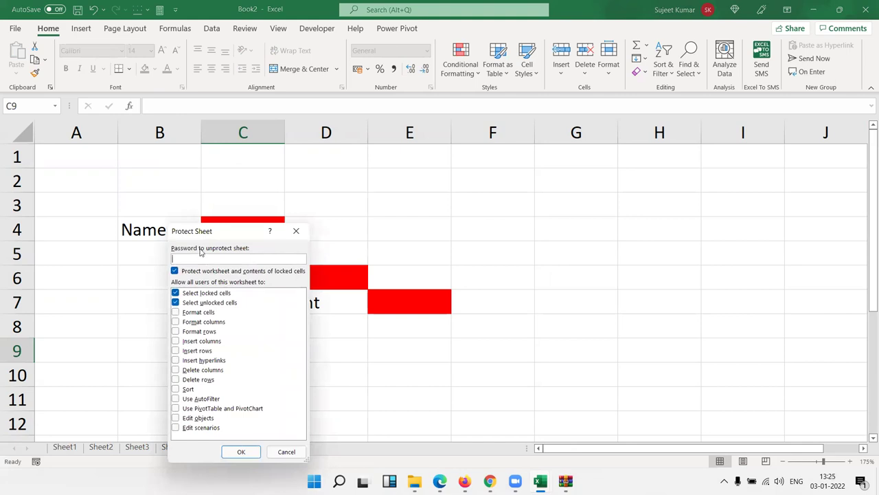
pyautogui.press('Escape')
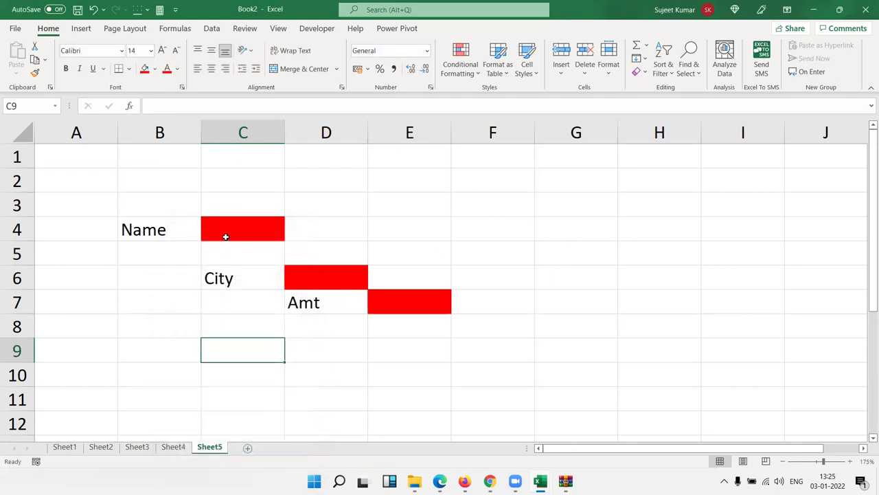
pyautogui.click(225, 237)
pyautogui.keyDown('ctrl'); pyautogui.click(313, 275); pyautogui.keyUp('ctrl')
pyautogui.keyDown('ctrl'); pyautogui.click(419, 300); pyautogui.keyUp('ctrl')
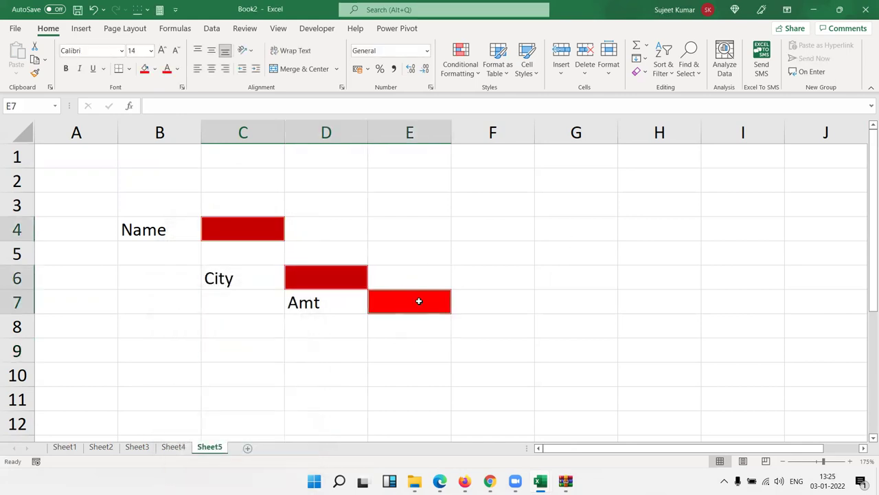
# Clear the Locked protection setting for the selected red cells in Format Cells.
pyautogui.rightClick(420, 301)
pyautogui.moveTo(447, 338)
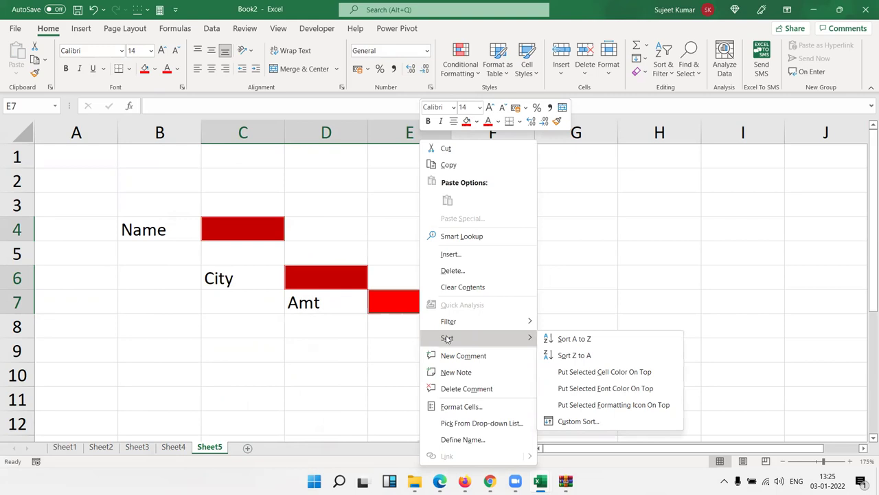
pyautogui.click(456, 405)
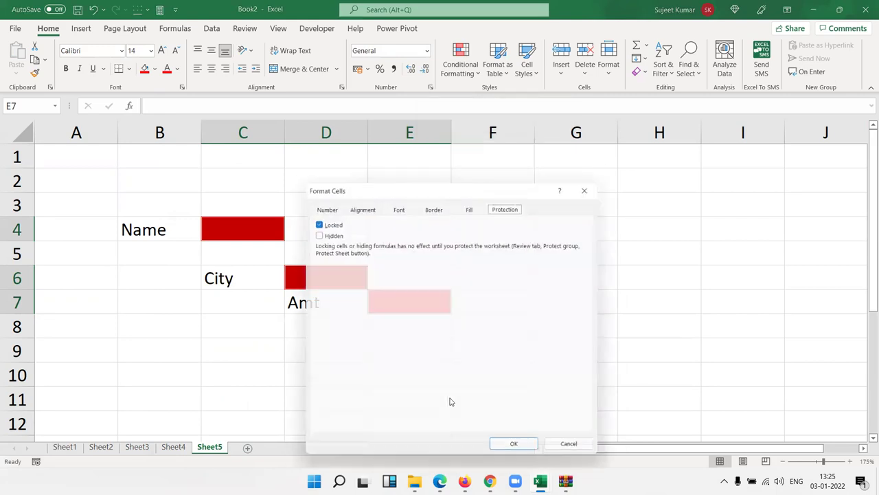
pyautogui.click(314, 221)
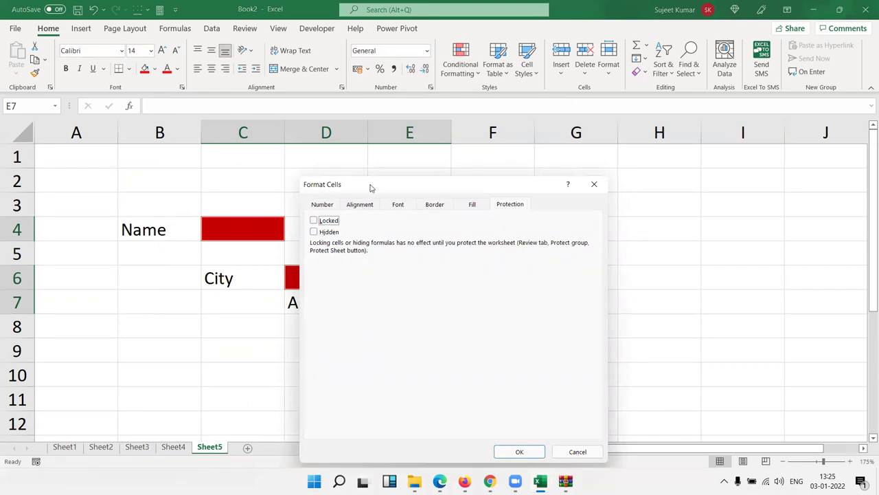
pyautogui.moveTo(371, 188); pyautogui.dragTo(532, 150)
pyautogui.click(680, 412)
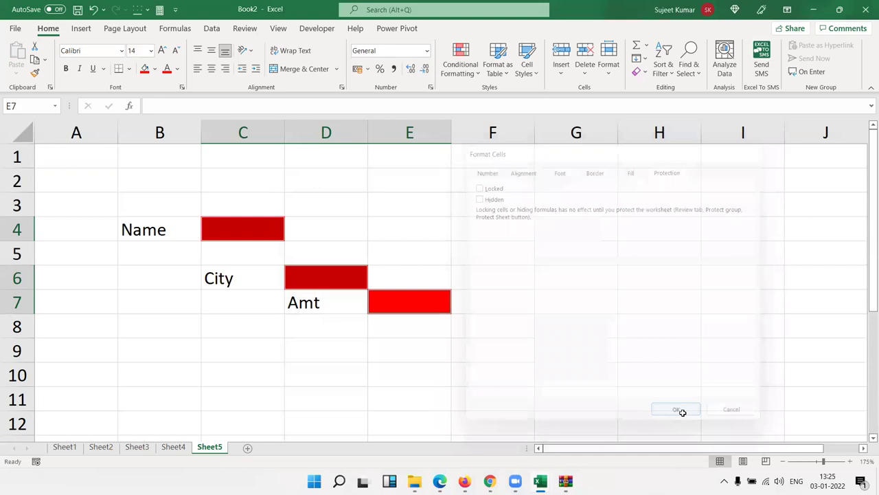
pyautogui.click(316, 364)
pyautogui.rightClick(197, 448)
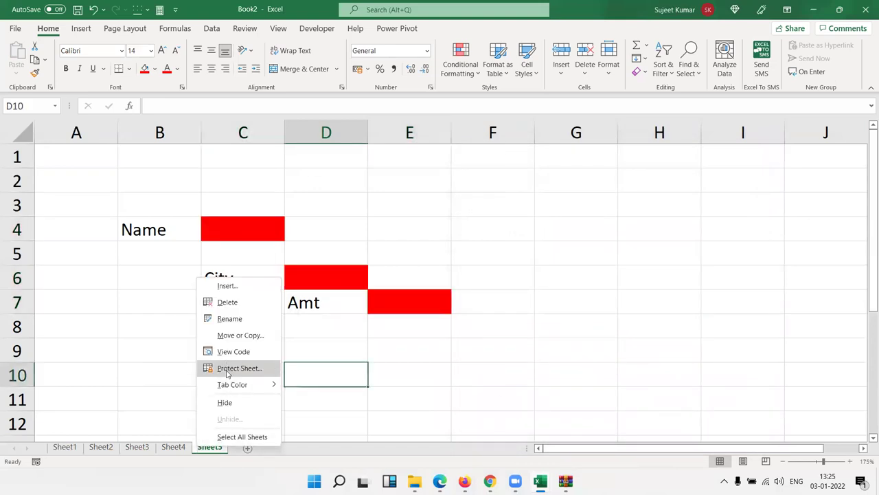
# Protect Sheet5 without a password, with Select locked cells unchecked.
pyautogui.click(226, 370)
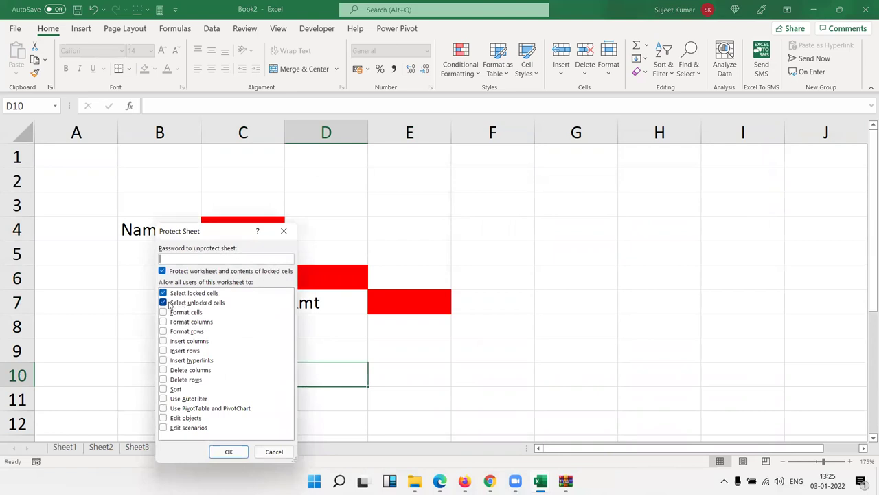
pyautogui.click(167, 294)
pyautogui.click(229, 452)
# Tab to the unlocked cell C4 and enter a name, fixing a typo.
pyautogui.press('Tab')
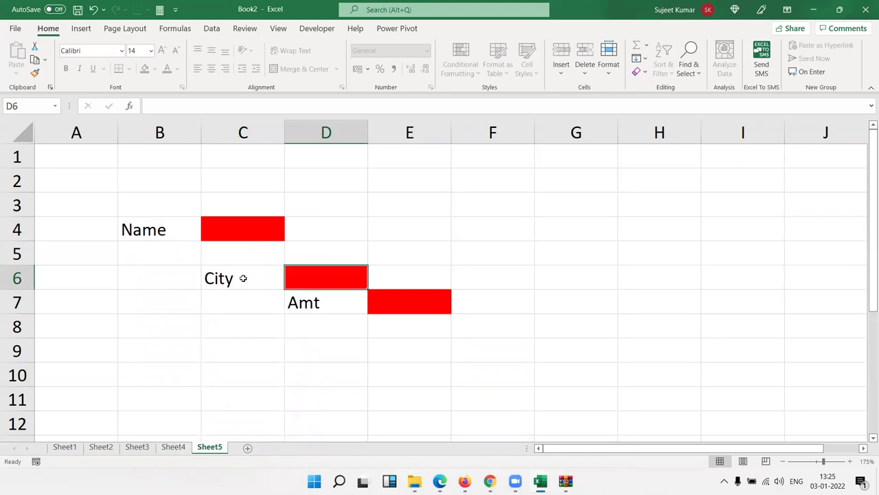
pyautogui.press('Tab')
pyautogui.press('Tab')
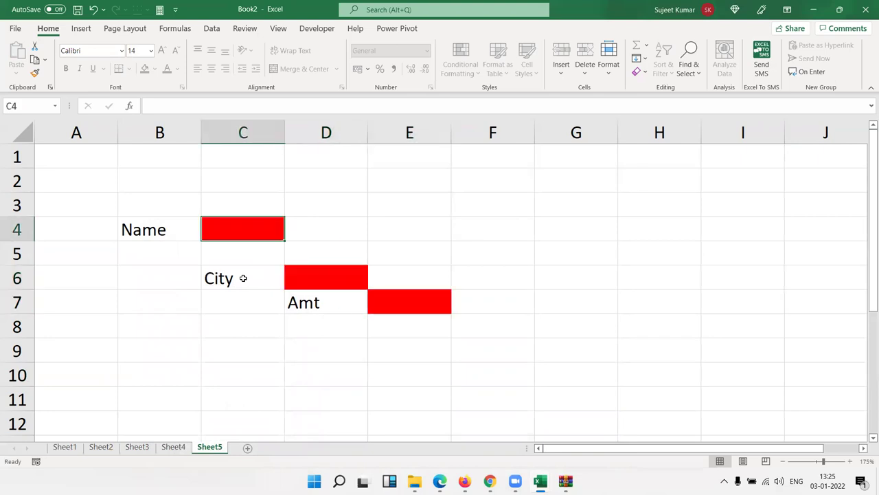
pyautogui.write('Pujs')
pyautogui.press('BackSpace')
pyautogui.write('a')
pyautogui.press('Tab')
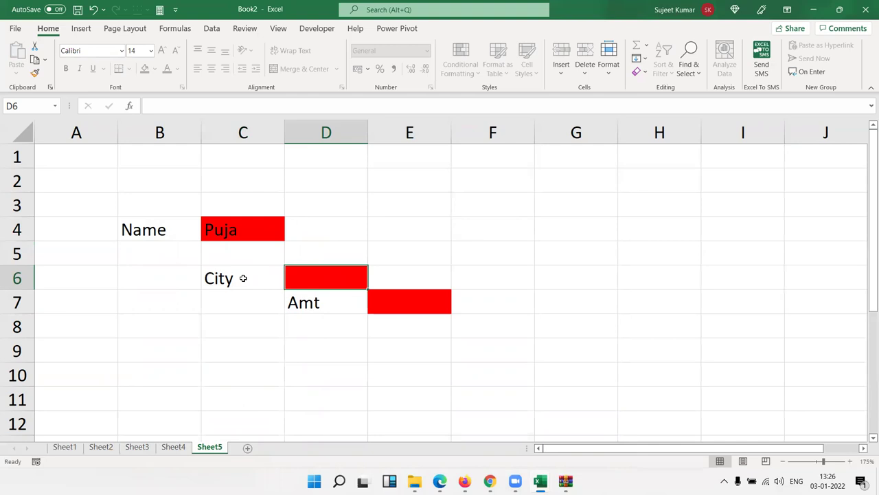
# Select the red cells E7 and D6, then add a new blank sheet.
pyautogui.click(389, 298)
pyautogui.click(310, 275)
pyautogui.click(248, 448)
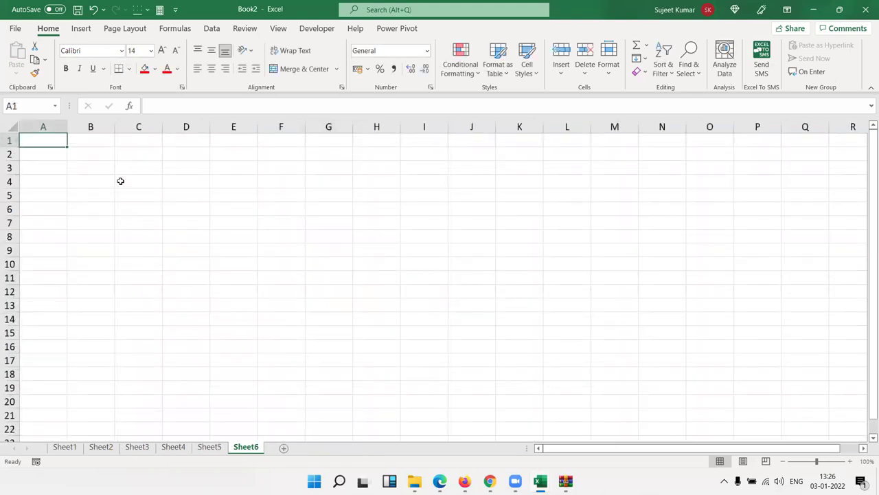
# Fill C4:E14 green and J4:L14 light blue.
pyautogui.moveTo(120, 181); pyautogui.dragTo(242, 320)
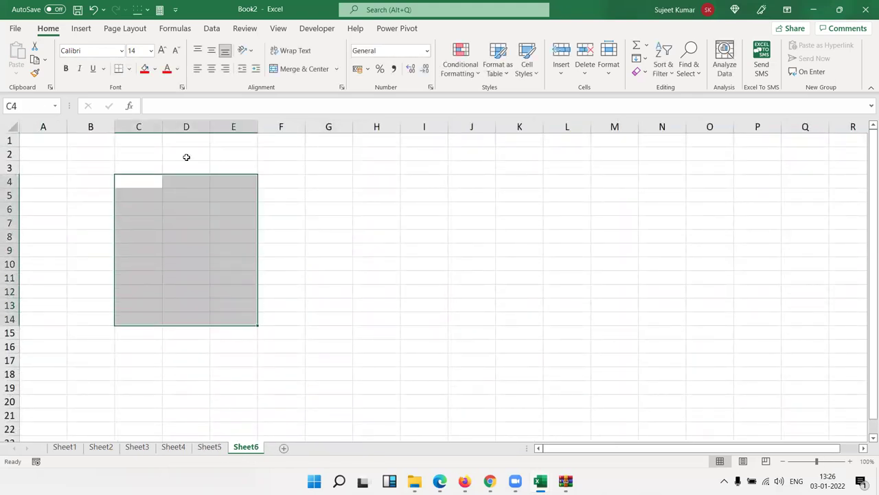
pyautogui.click(155, 69)
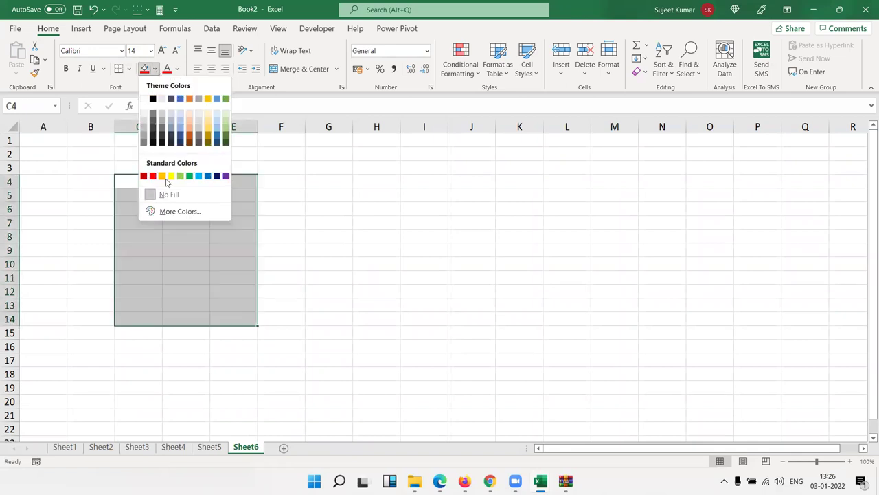
pyautogui.click(189, 176)
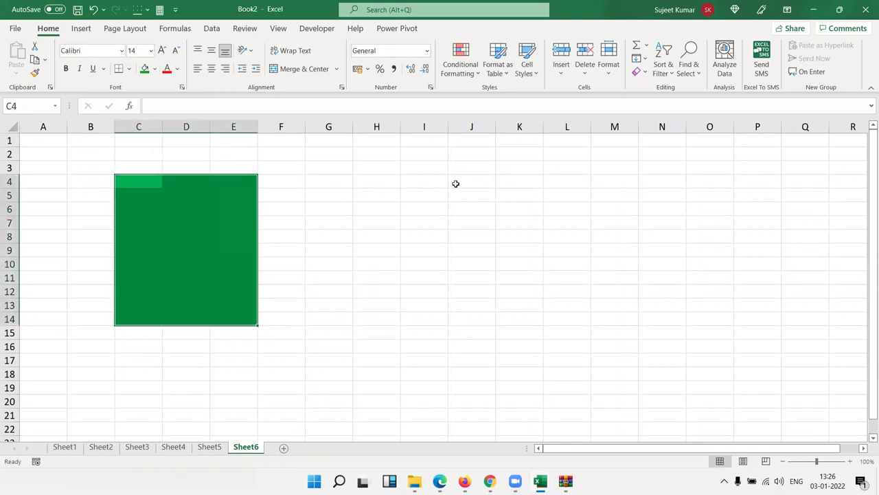
pyautogui.moveTo(456, 183); pyautogui.dragTo(582, 319)
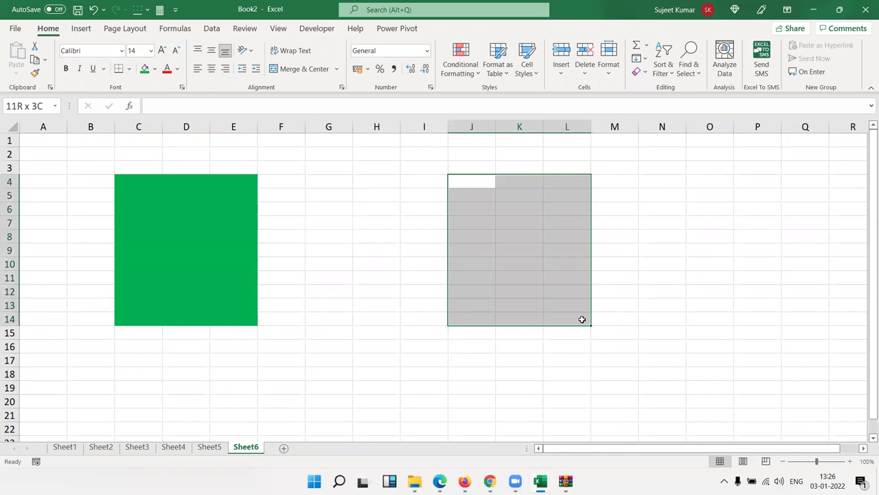
pyautogui.click(142, 69)
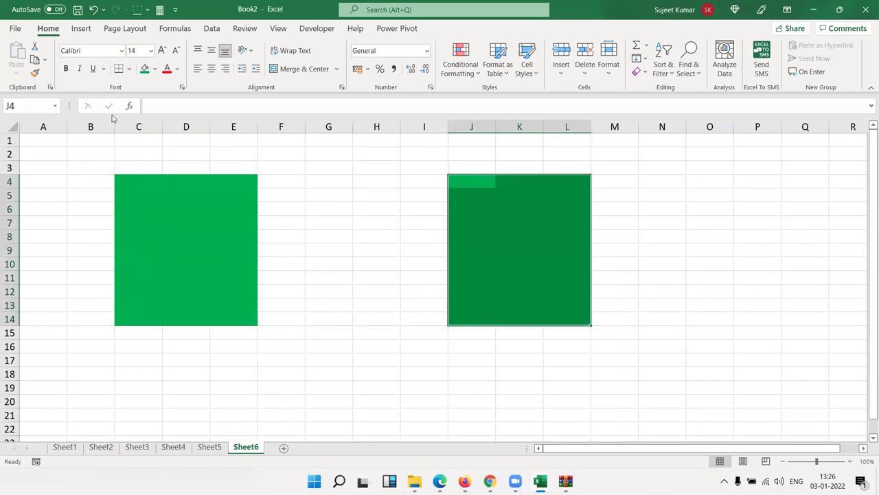
pyautogui.click(155, 69)
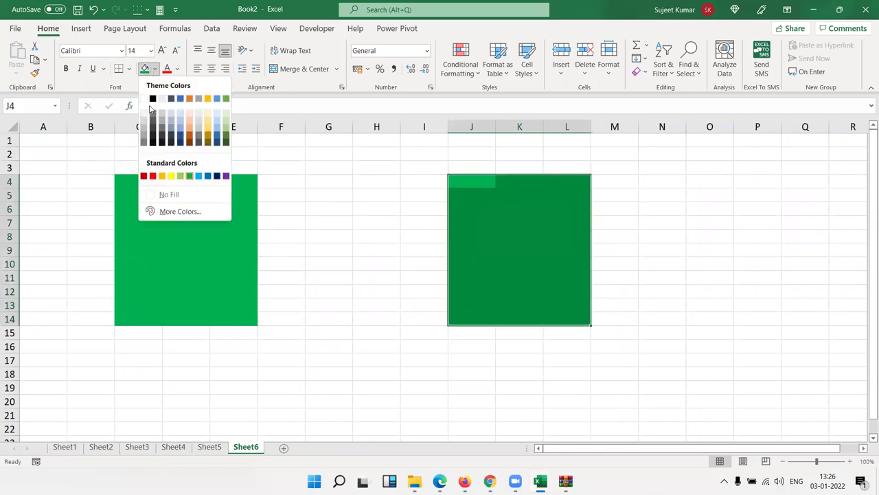
pyautogui.click(198, 176)
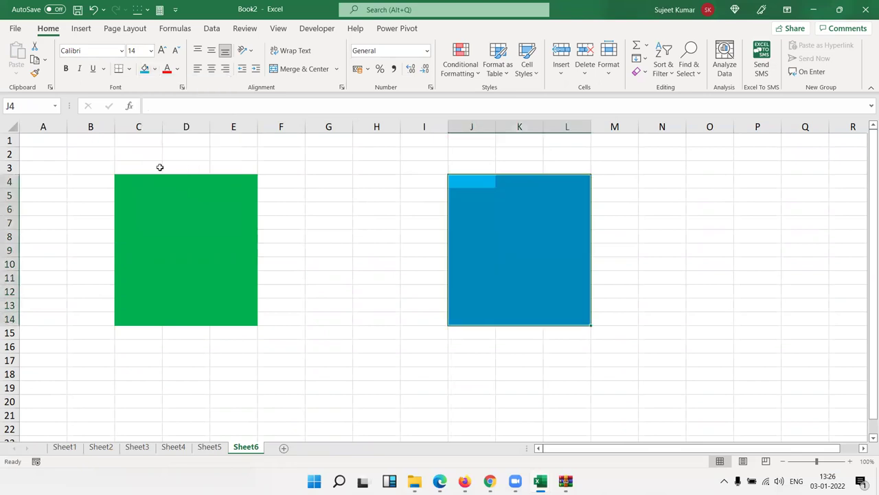
# Label the blocks with A in C3 and B in J3.
pyautogui.click(139, 165)
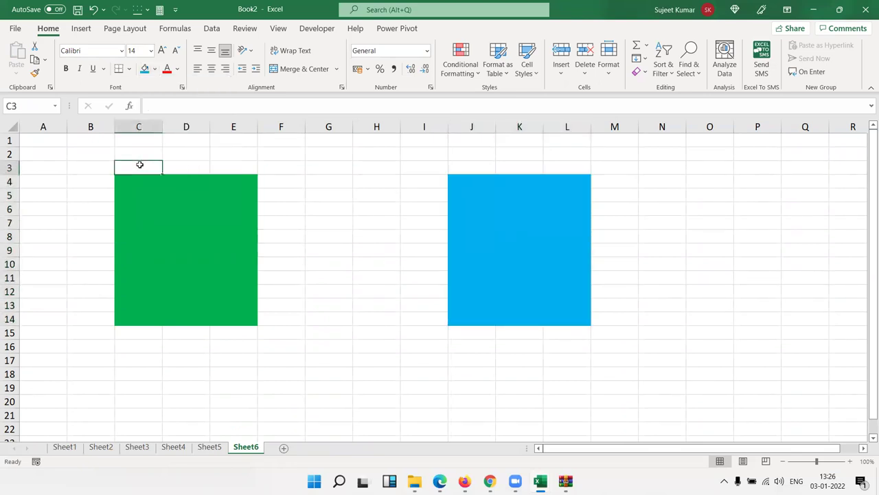
pyautogui.write('A')
pyautogui.click(472, 176)
pyautogui.click(472, 167)
pyautogui.write('B')
pyautogui.press('Return')
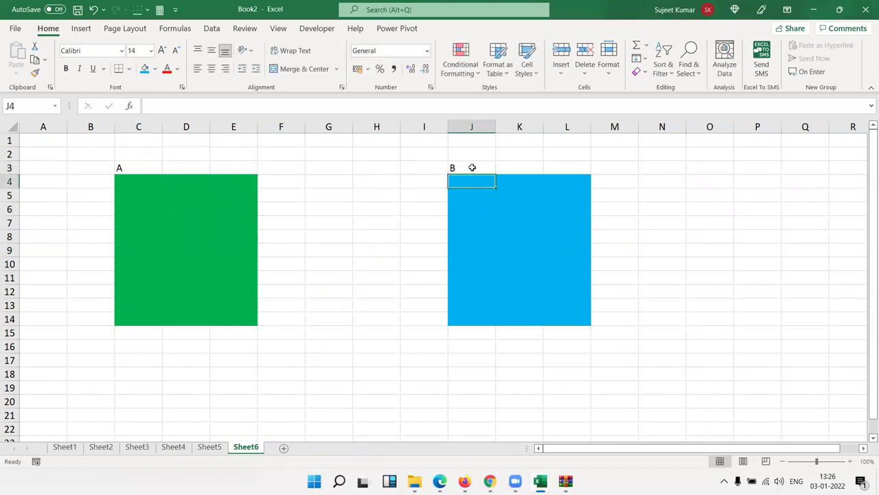
# Reselect the green and blue blocks, then switch to the Review ribbon.
pyautogui.moveTo(128, 181); pyautogui.dragTo(249, 319)
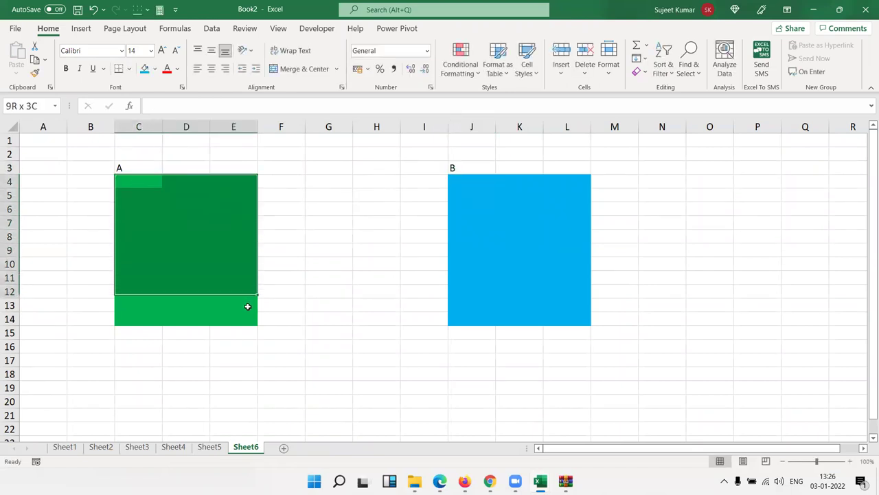
pyautogui.moveTo(456, 180); pyautogui.dragTo(568, 318)
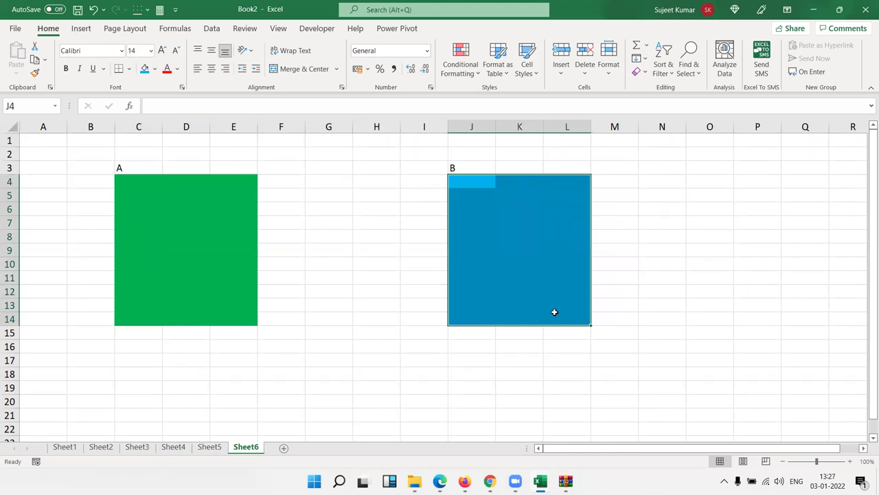
pyautogui.click(405, 250)
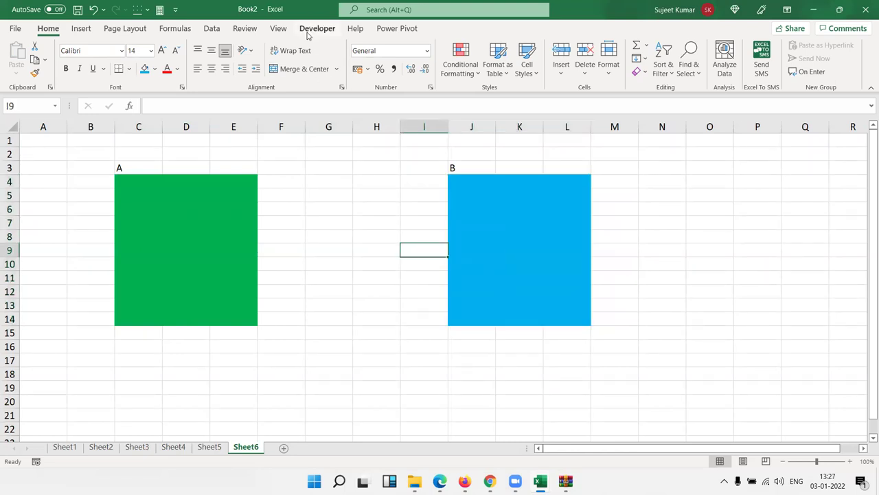
pyautogui.click(244, 29)
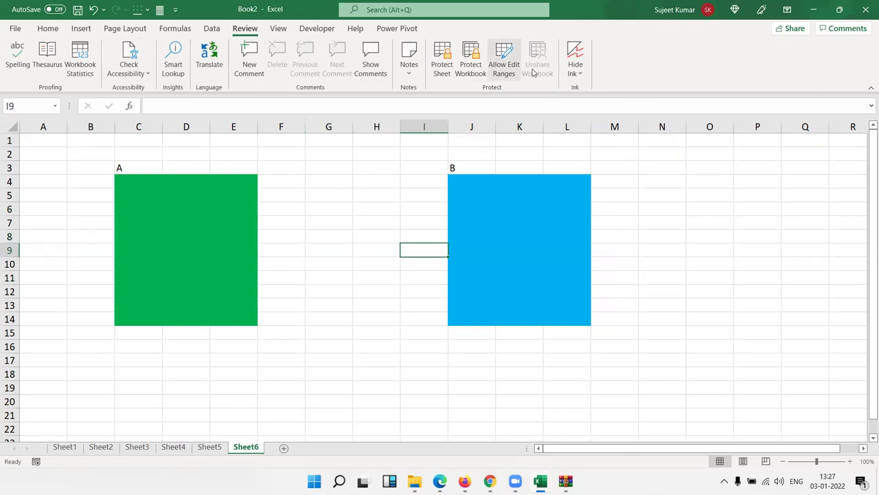
# Create editable range A for C4:E14 with a password, then confirm the password.
pyautogui.click(165, 239)
pyautogui.moveTo(127, 180); pyautogui.dragTo(237, 316)
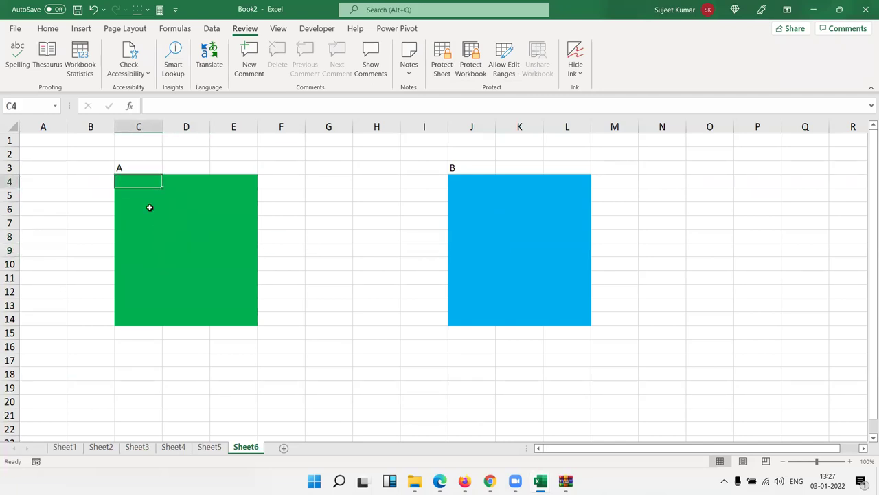
pyautogui.click(502, 72)
pyautogui.click(437, 283)
pyautogui.moveTo(308, 276); pyautogui.dragTo(472, 241)
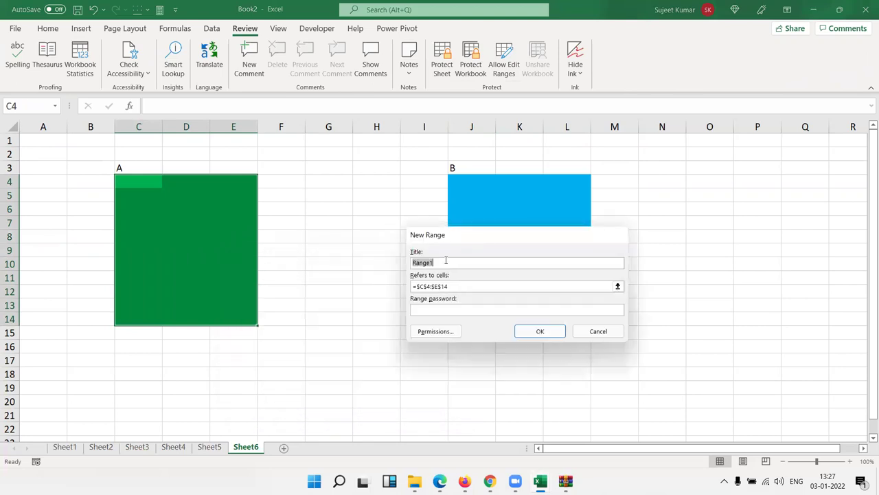
pyautogui.write('A')
pyautogui.click(427, 313)
pyautogui.write('a')
pyautogui.click(534, 337)
pyautogui.write('a')
pyautogui.click(376, 359)
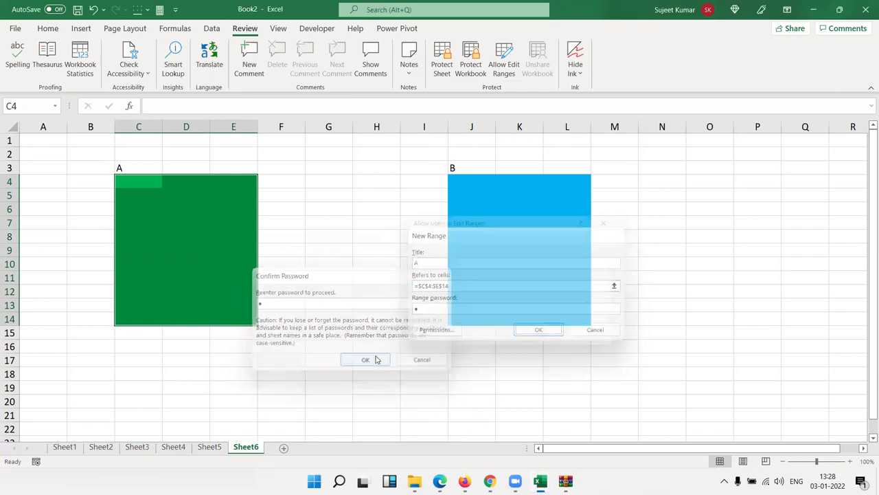
# Define a new editable range titled B referring to J4:L14.
pyautogui.click(597, 250)
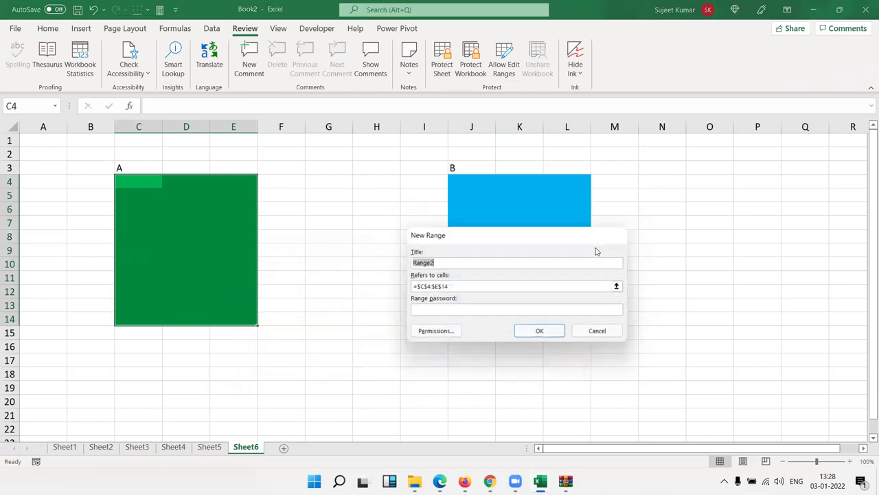
pyautogui.moveTo(515, 235); pyautogui.dragTo(236, 137)
pyautogui.write('B')
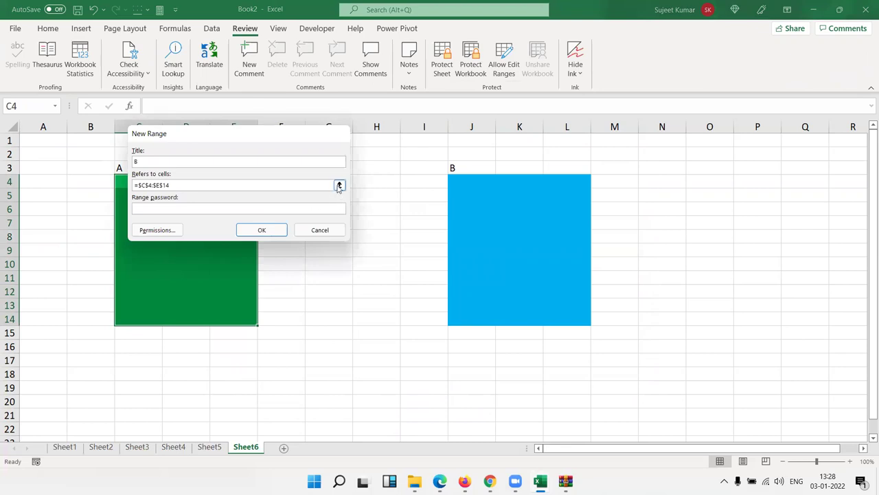
pyautogui.click(338, 187)
pyautogui.moveTo(457, 180)
pyautogui.mouseDown()
pyautogui.moveTo(560, 248)
pyautogui.moveTo(563, 316)
pyautogui.mouseUp()
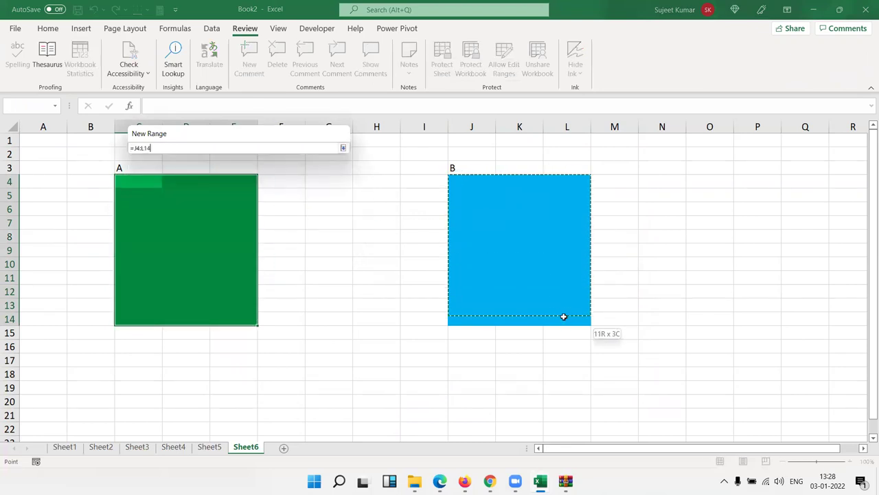
pyautogui.click(342, 149)
# Set and confirm range B's password, then apply the edit ranges.
pyautogui.click(219, 209)
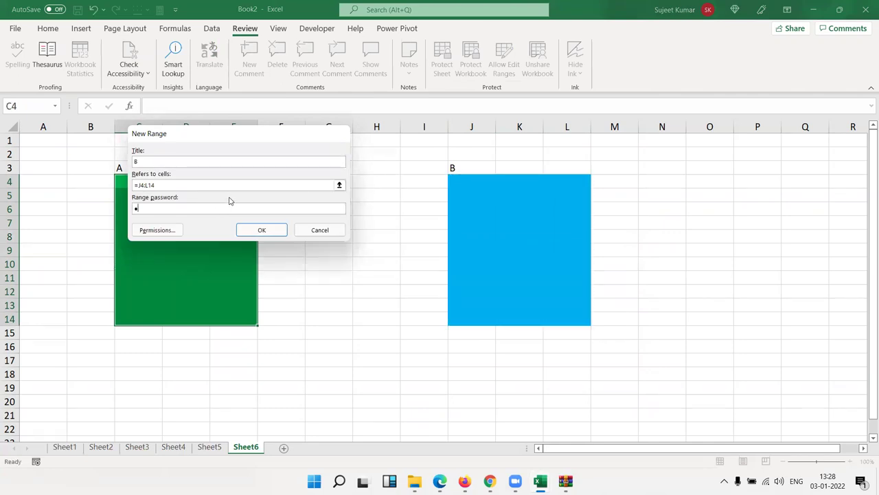
pyautogui.click(246, 230)
pyautogui.write('1')
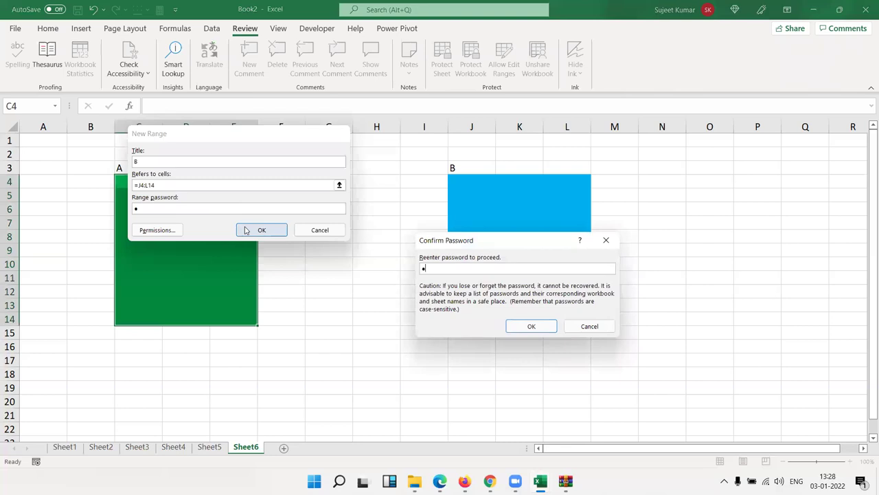
pyautogui.click(531, 326)
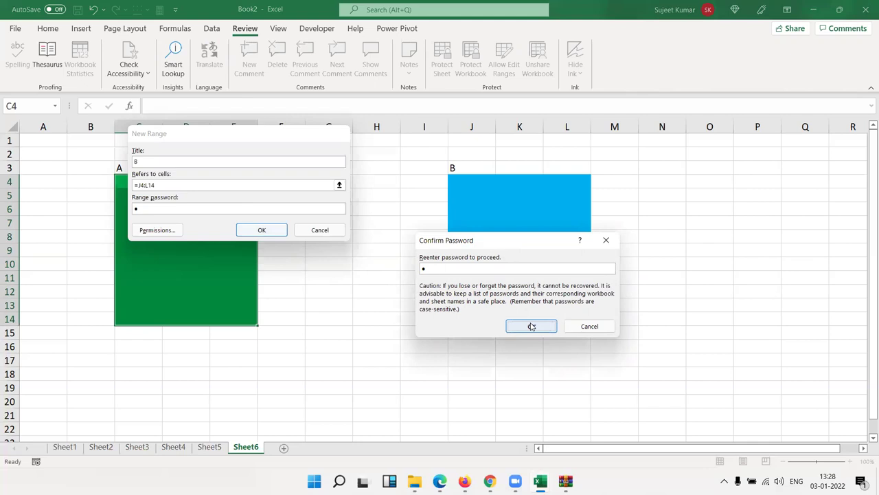
pyautogui.click(531, 326)
pyautogui.click(326, 250)
# Close the edit-ranges list and enter 1 in J10 and D8.
pyautogui.click(222, 247)
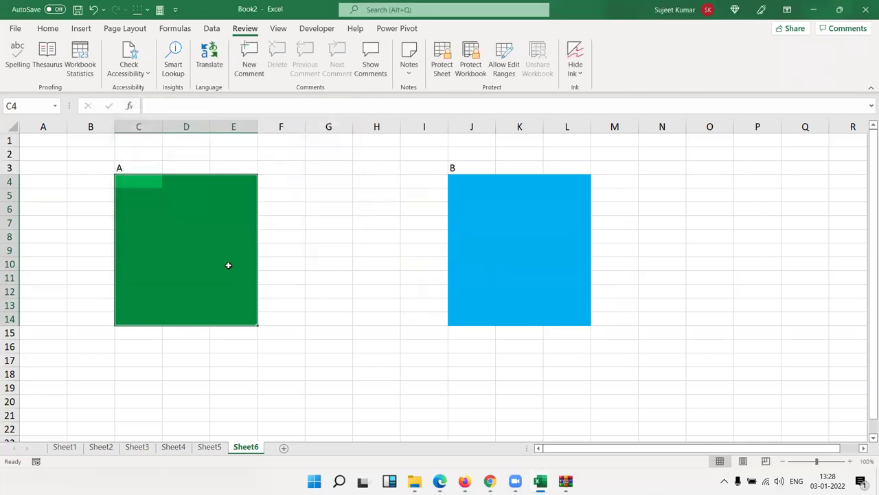
pyautogui.click(228, 264)
pyautogui.click(508, 264)
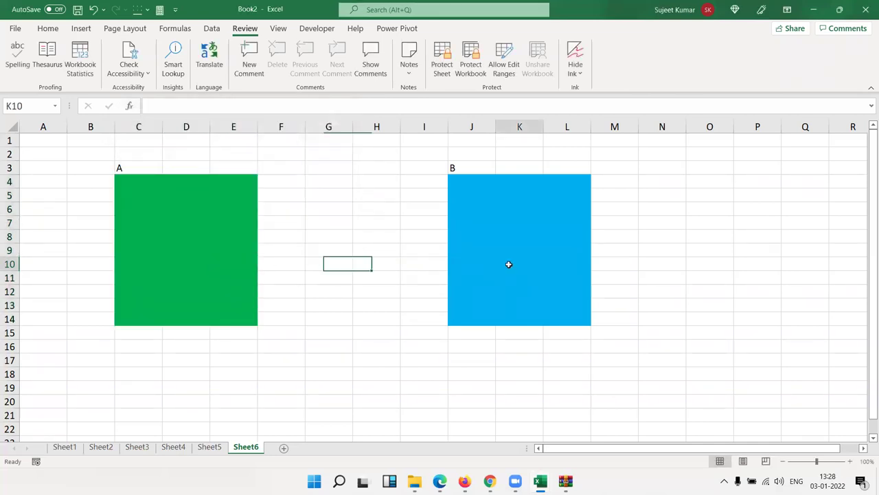
pyautogui.rightClick(241, 449)
pyautogui.press('Escape')
pyautogui.moveTo(241, 213); pyautogui.dragTo(467, 217)
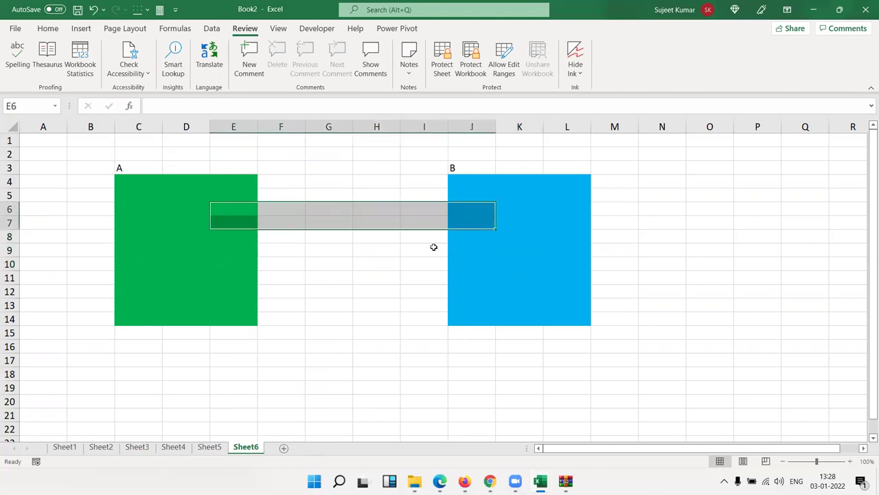
pyautogui.click(464, 267)
pyautogui.write('1')
pyautogui.click(171, 236)
pyautogui.write('1')
pyautogui.click(279, 264)
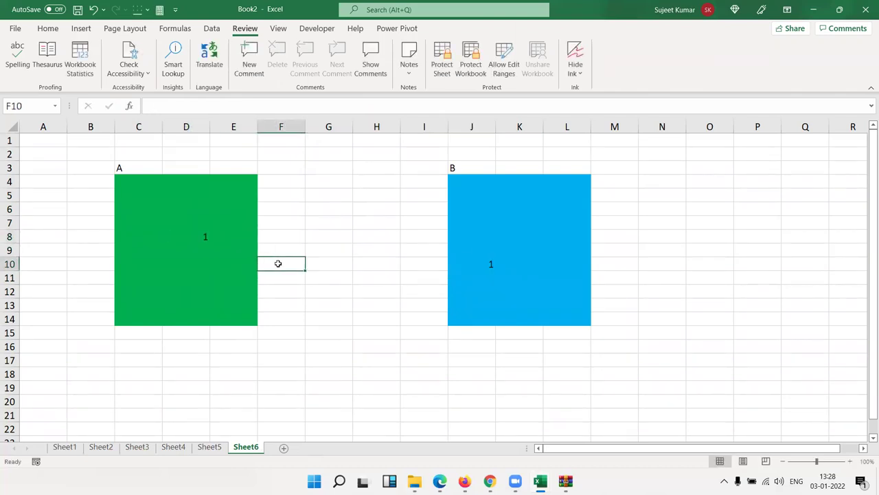
# Protect Sheet6 with the default permissions.
pyautogui.rightClick(252, 452)
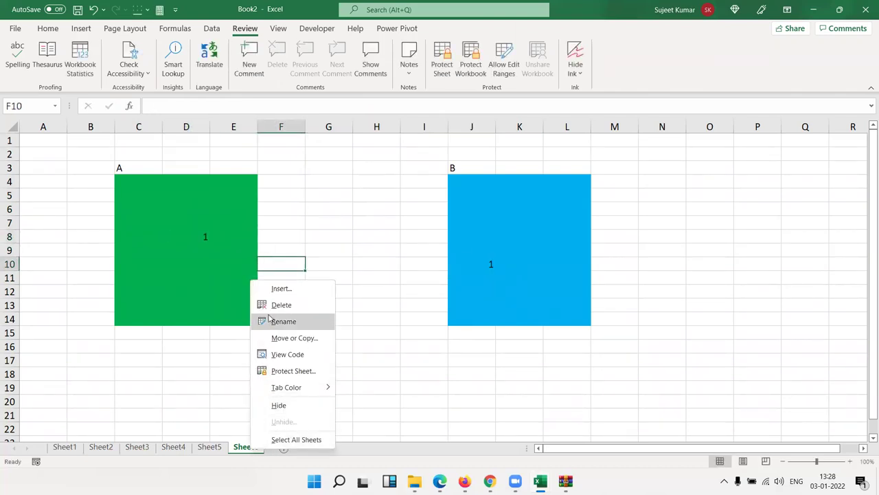
pyautogui.click(301, 372)
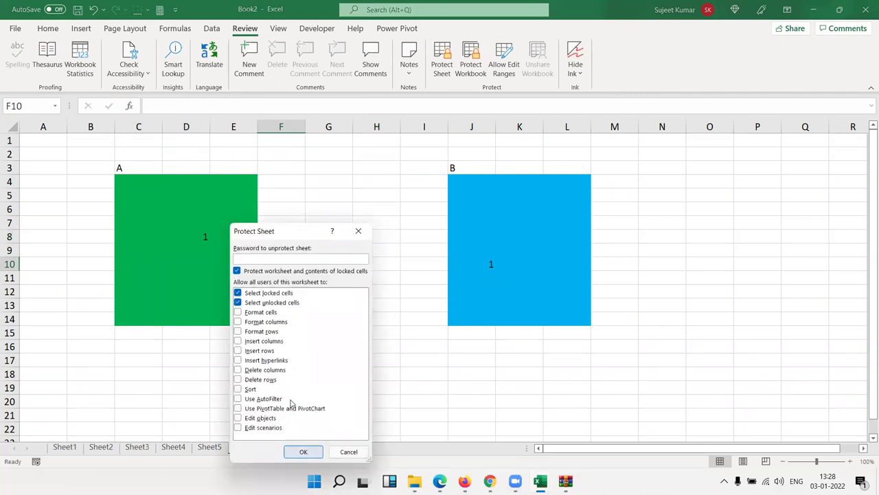
pyautogui.click(305, 451)
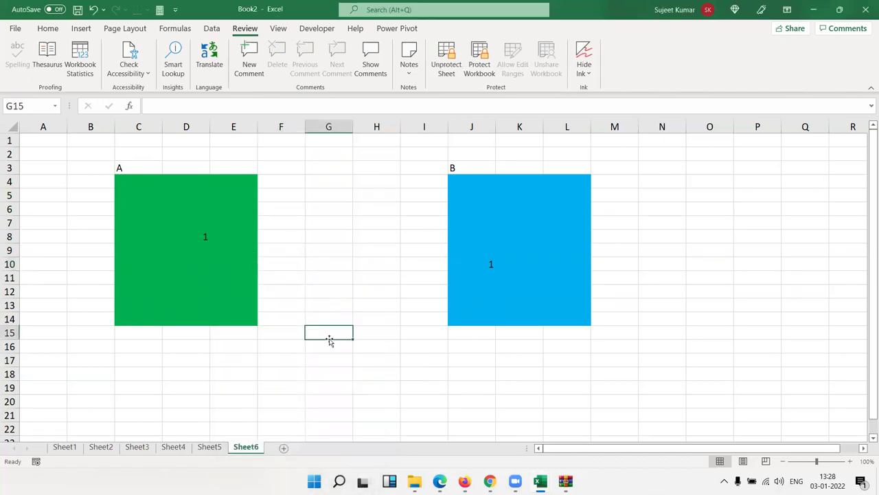
# After G15 proves locked, unlock range B by entering its password.
pyautogui.doubleClick(329, 339)
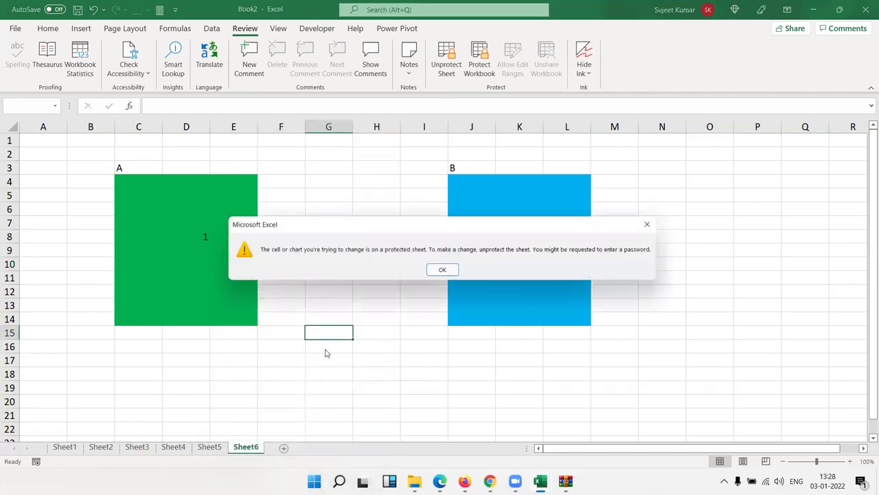
pyautogui.click(443, 271)
pyautogui.click(480, 279)
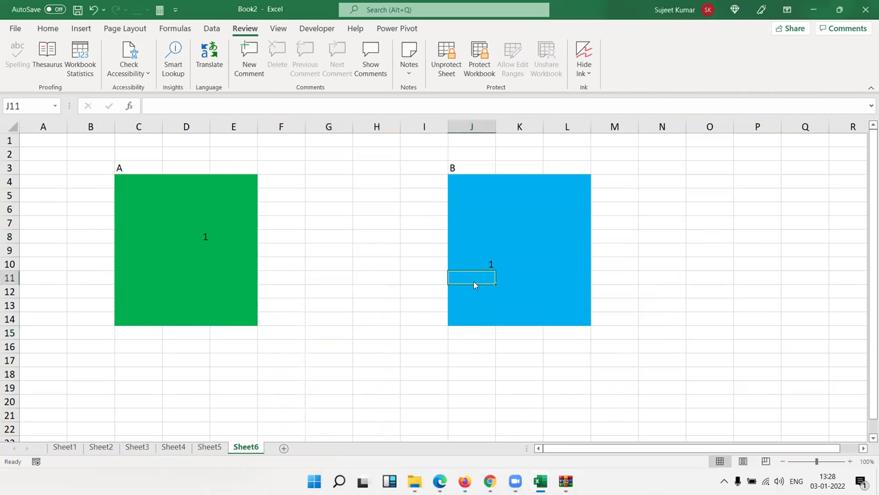
pyautogui.doubleClick(474, 284)
pyautogui.write('1')
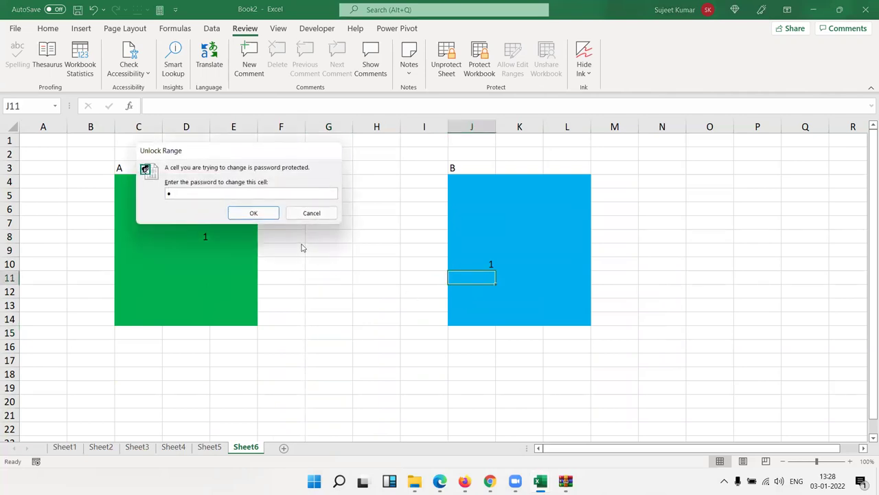
pyautogui.press('BackSpace')
pyautogui.write('1')
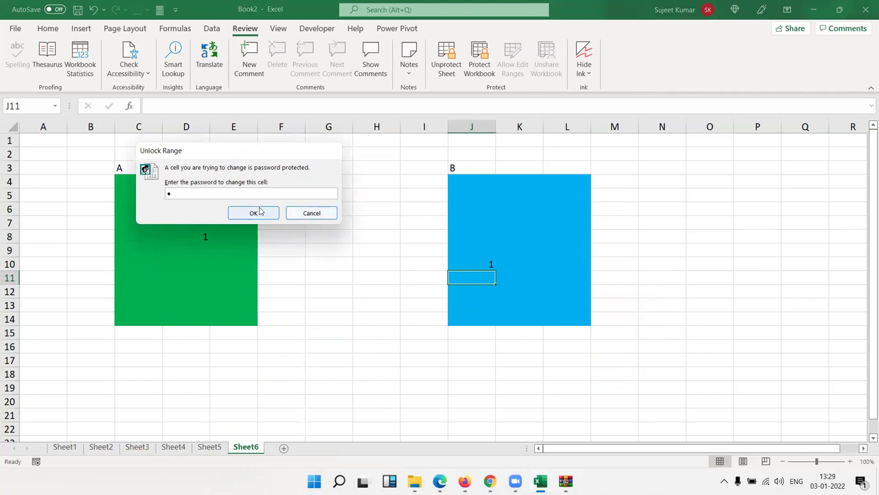
pyautogui.click(254, 213)
# Enter 4 in J7 and 10 in K8, K10 and L12 within range B.
pyautogui.click(473, 219)
pyautogui.write('4')
pyautogui.click(518, 240)
pyautogui.write('10')
pyautogui.click(520, 268)
pyautogui.write('10')
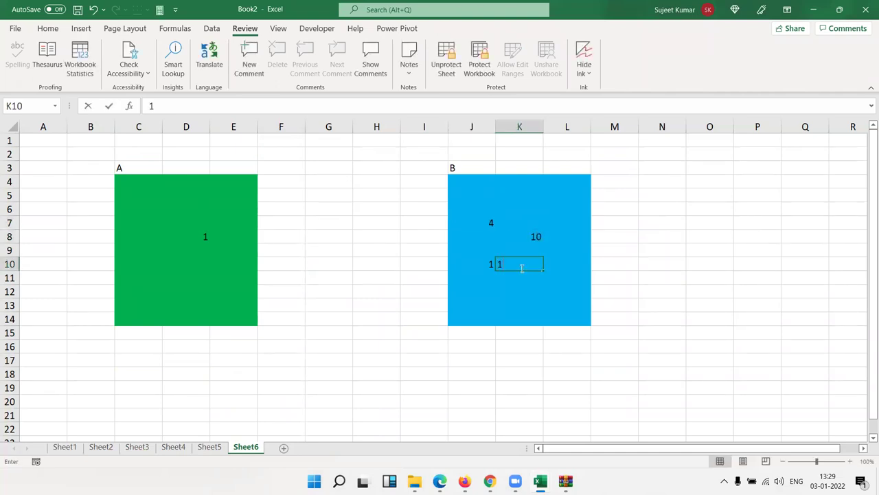
pyautogui.click(551, 293)
pyautogui.write('10')
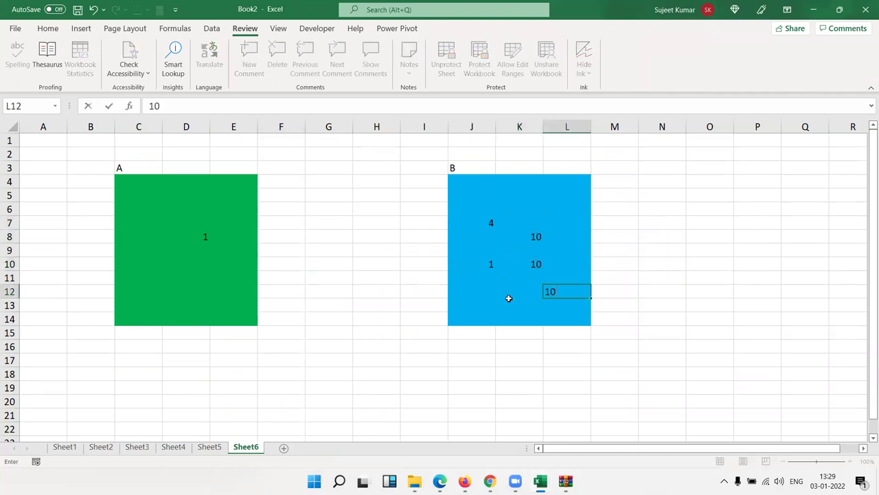
pyautogui.click(504, 301)
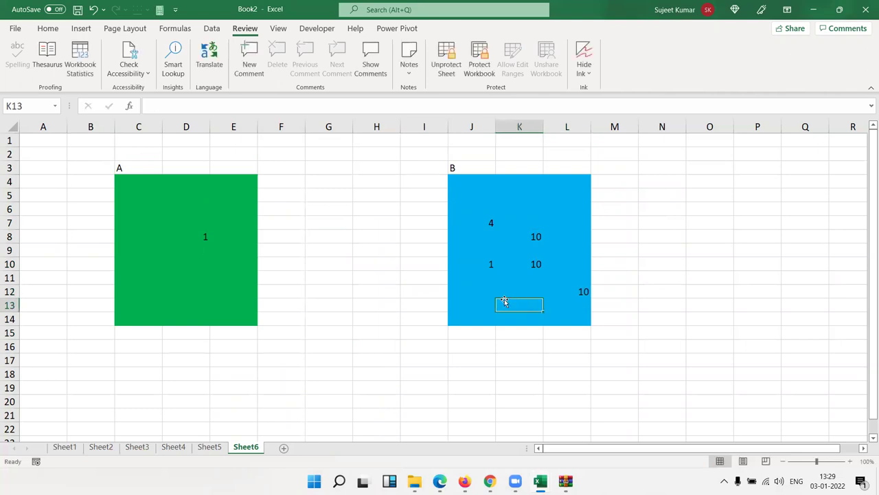
# Try unlocking range A with a wrong password, cancel, then select F3:H15.
pyautogui.click(149, 274)
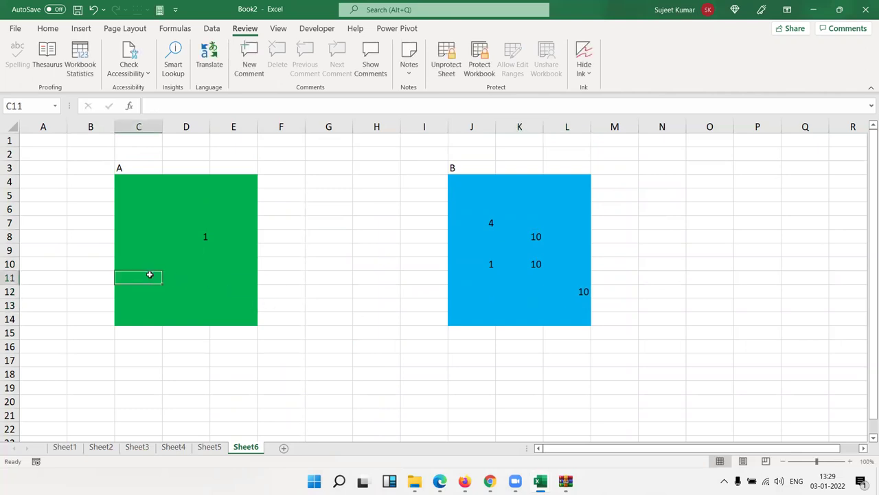
pyautogui.doubleClick(150, 274)
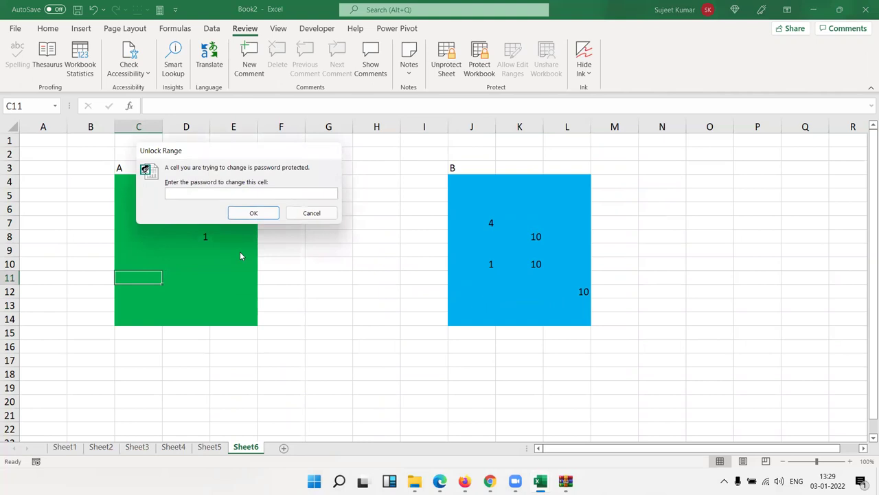
pyautogui.write('1')
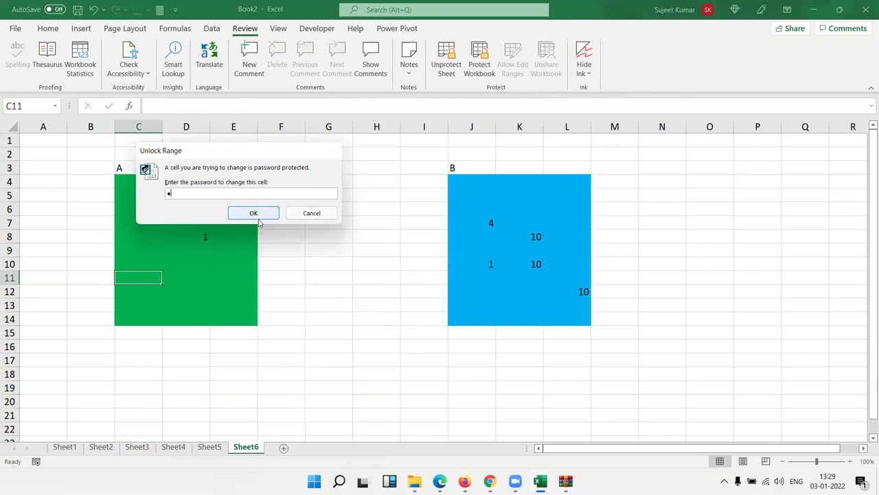
pyautogui.click(254, 213)
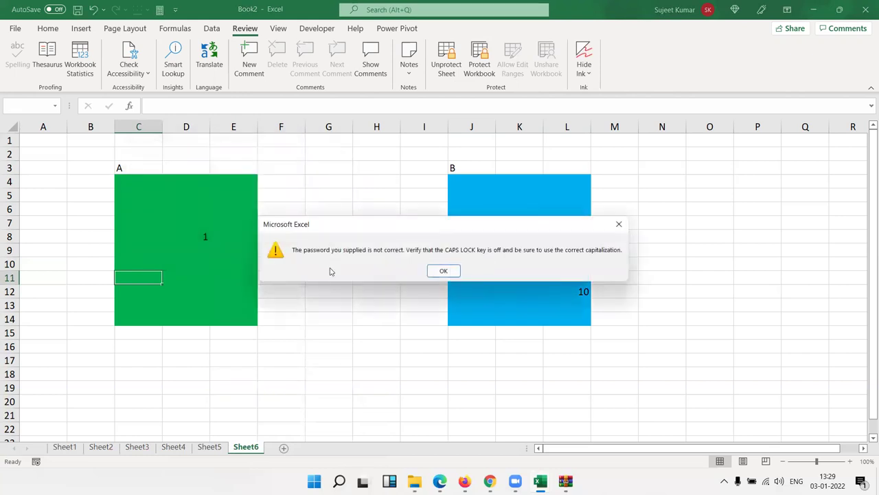
pyautogui.click(443, 271)
pyautogui.click(232, 249)
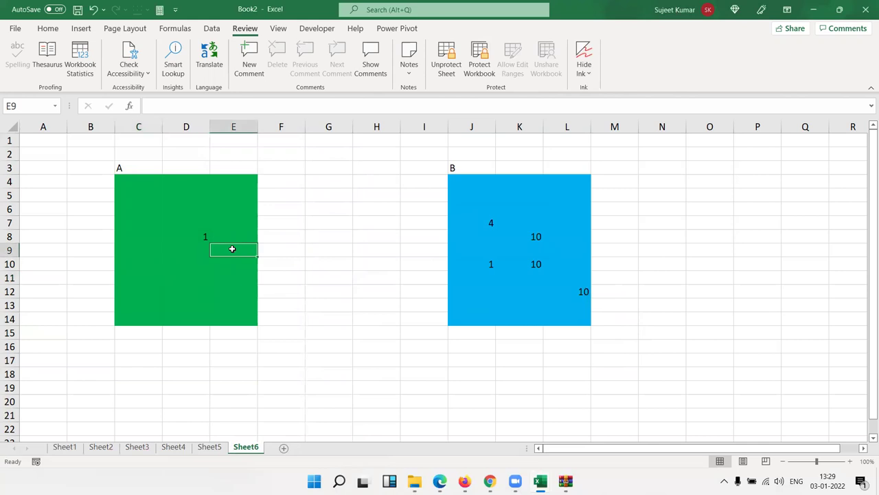
pyautogui.doubleClick(232, 249)
pyautogui.click(311, 213)
pyautogui.click(243, 198)
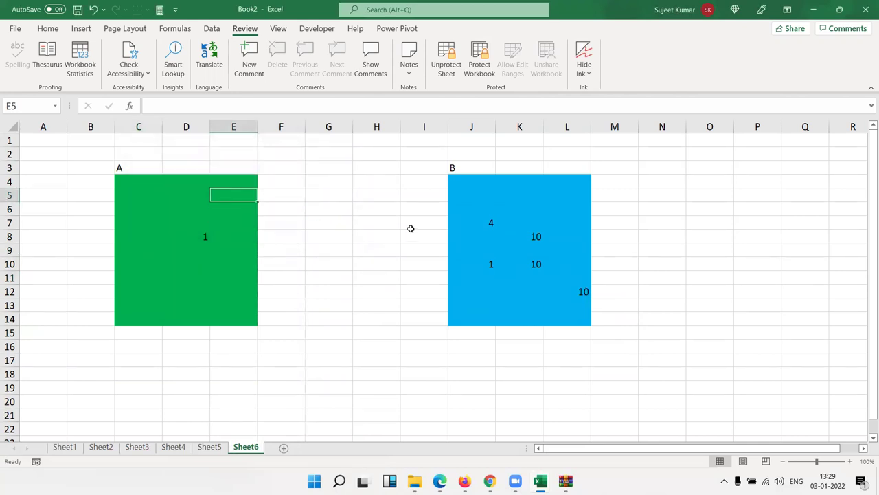
pyautogui.click(411, 228)
pyautogui.moveTo(281, 168); pyautogui.dragTo(376, 333)
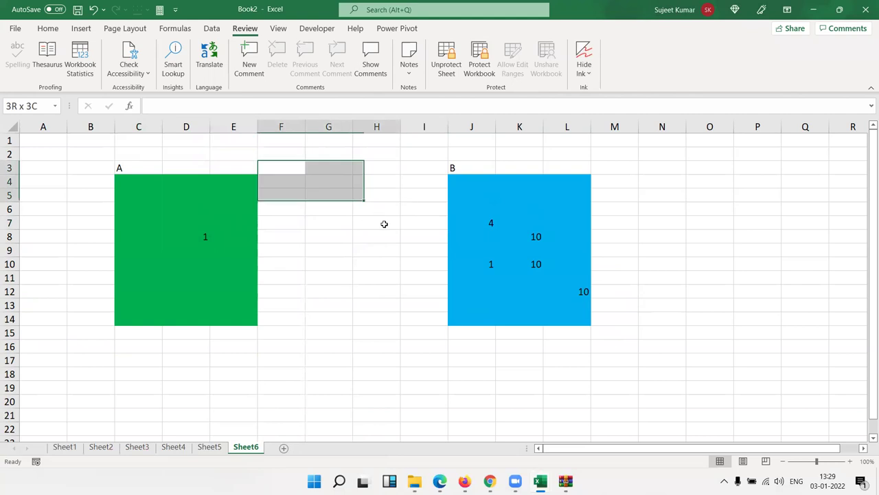
# Delete Sheet6 from Book2 and confirm the permanent deletion.
pyautogui.rightClick(259, 447)
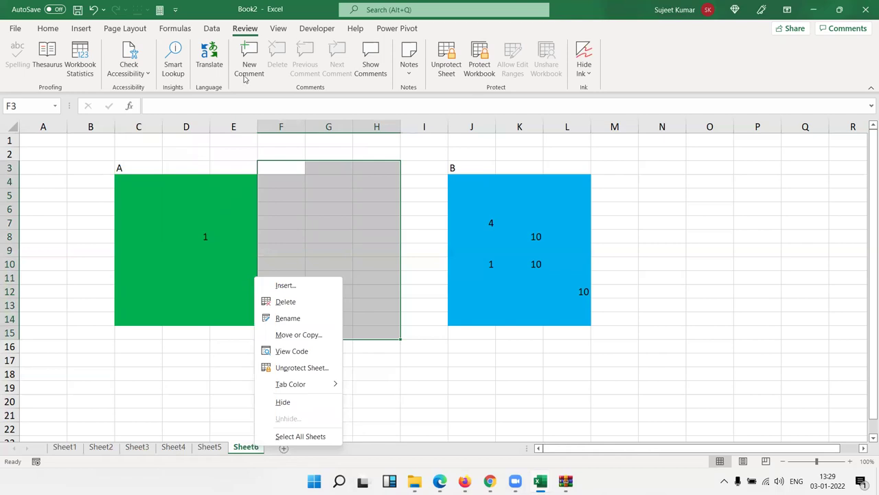
pyautogui.press('Escape')
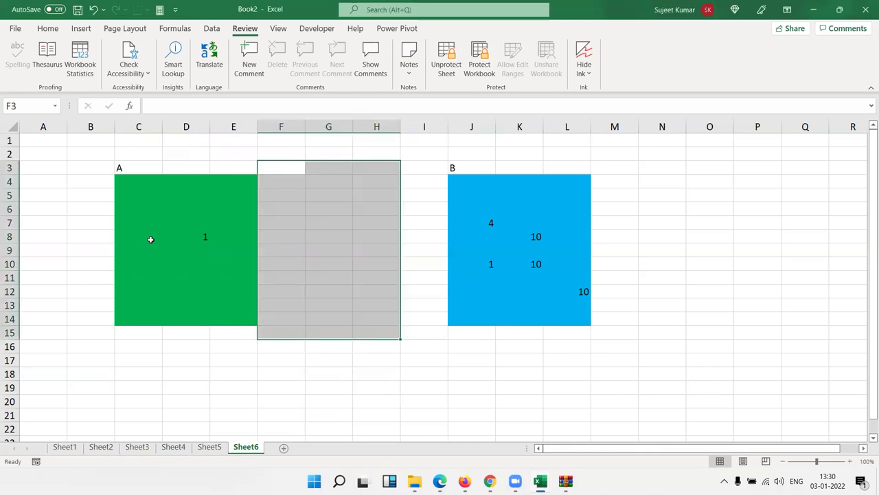
pyautogui.rightClick(256, 450)
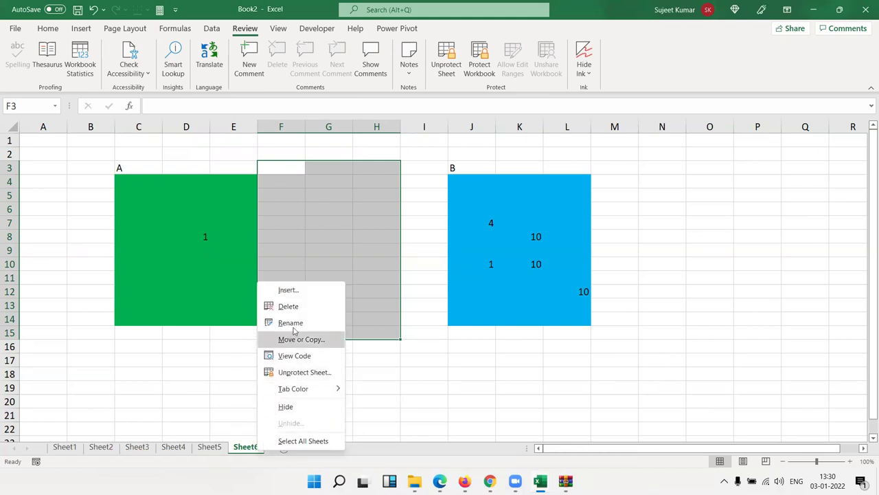
pyautogui.click(333, 306)
pyautogui.click(421, 270)
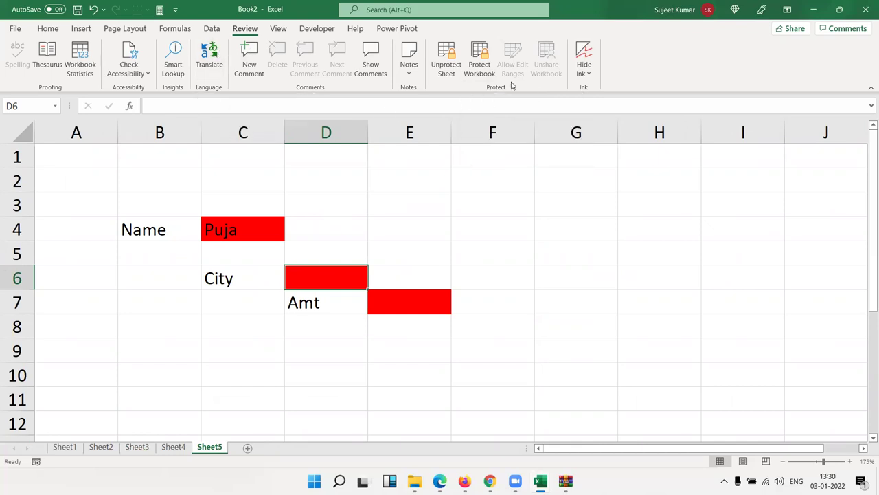
# Protect Book2's structure with a password, then verify the sheet-tab actions are blocked.
pyautogui.click(471, 79)
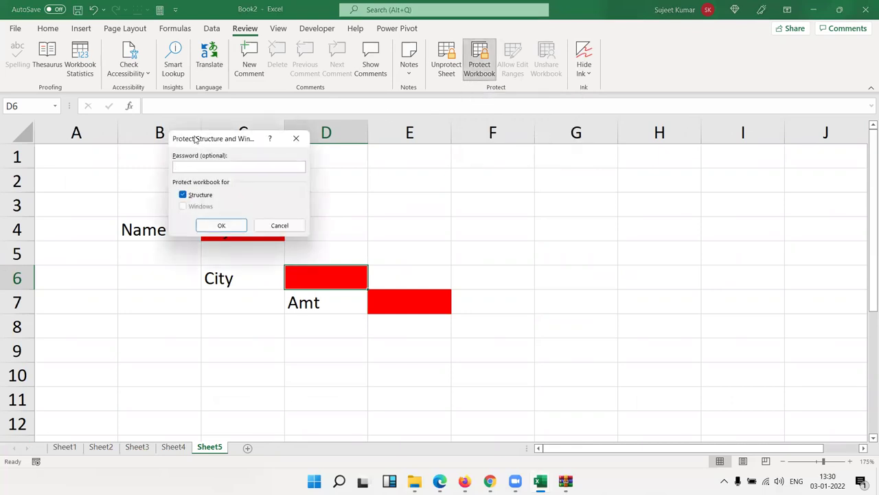
pyautogui.moveTo(194, 138); pyautogui.dragTo(520, 197)
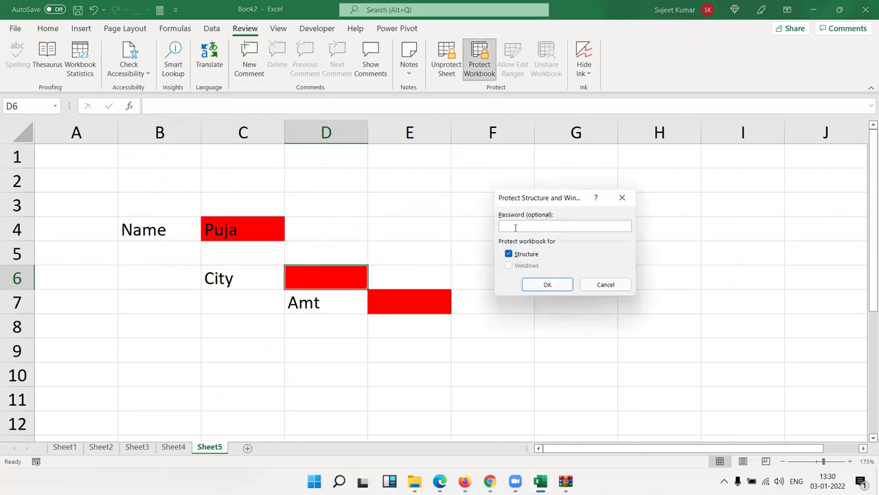
pyautogui.write('1')
pyautogui.press('Return')
pyautogui.press('Return')
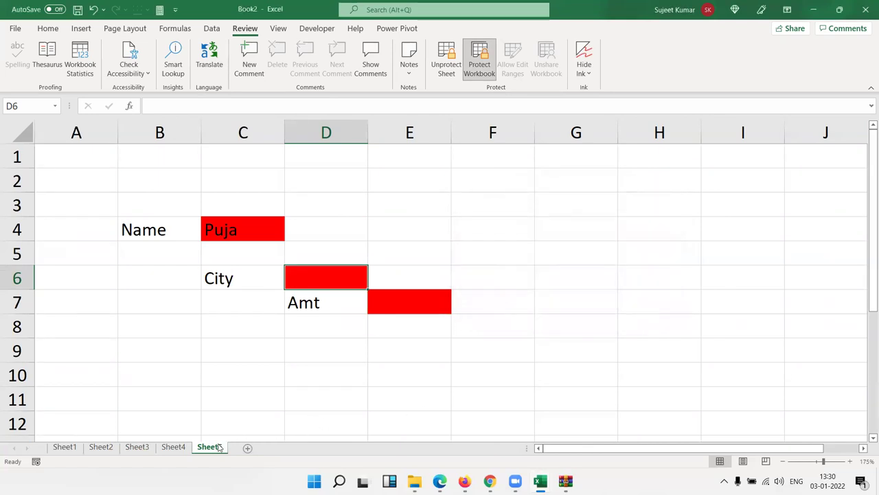
pyautogui.rightClick(218, 448)
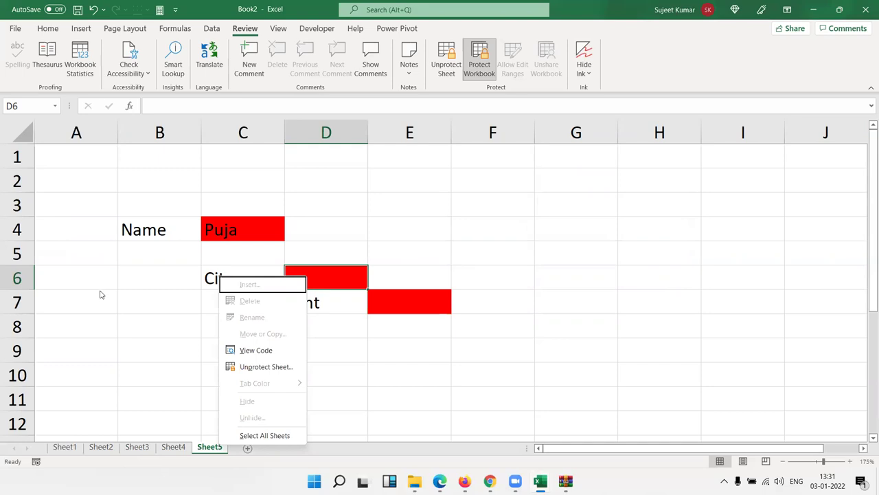
pyautogui.press('Escape')
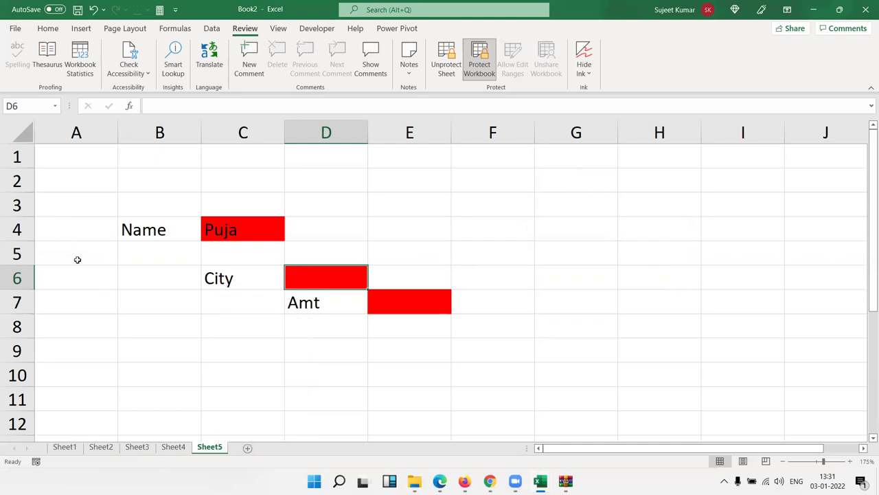
# Reach General Options for Book2 through Save As, Browse and the Tools menu.
pyautogui.click(15, 29)
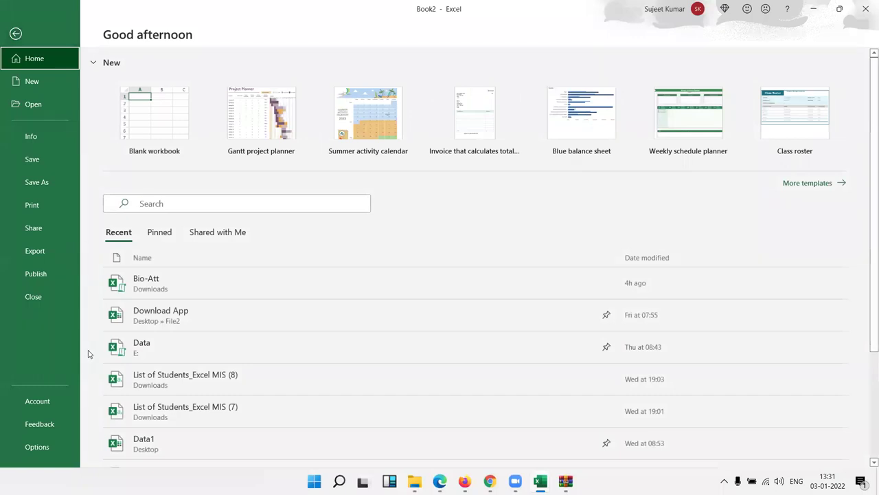
pyautogui.click(48, 187)
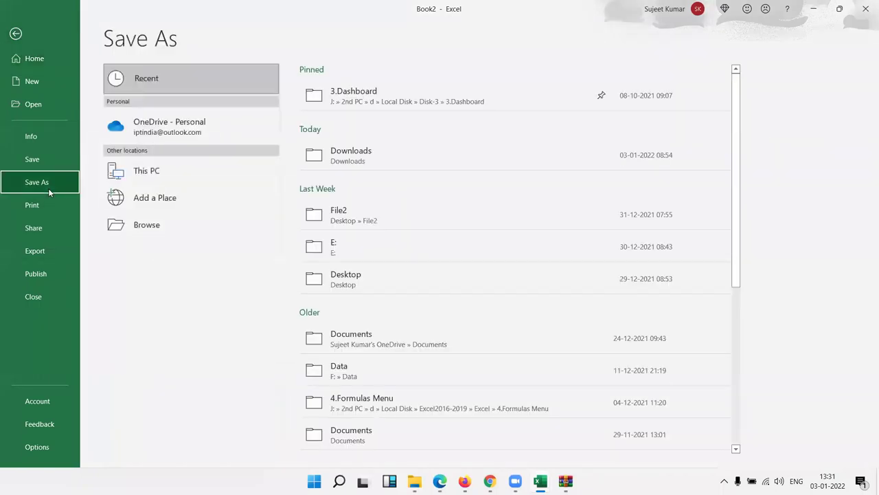
pyautogui.click(128, 237)
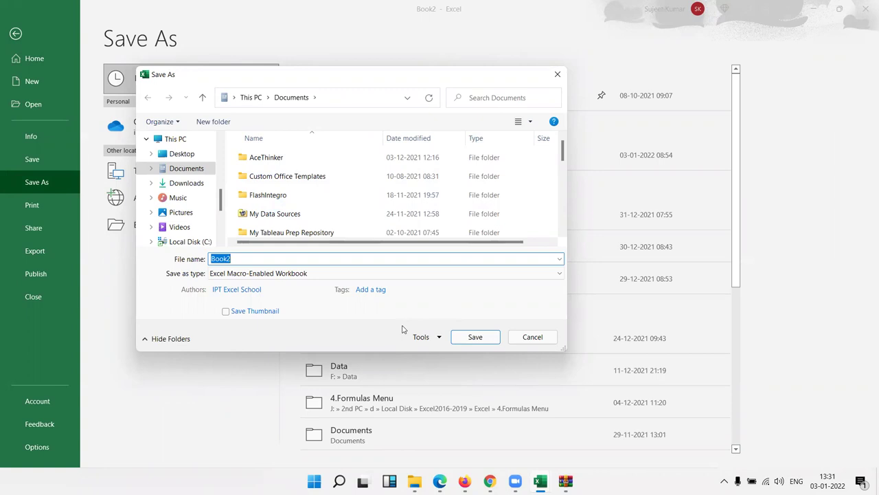
pyautogui.click(439, 340)
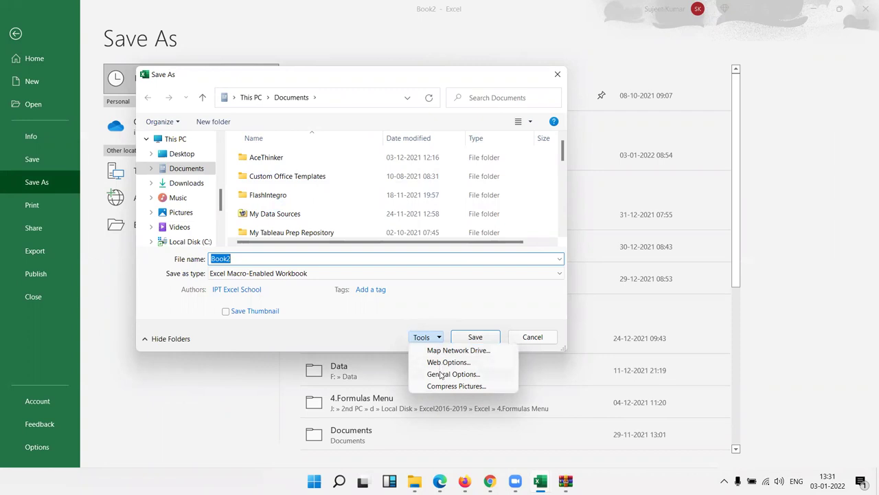
pyautogui.click(441, 375)
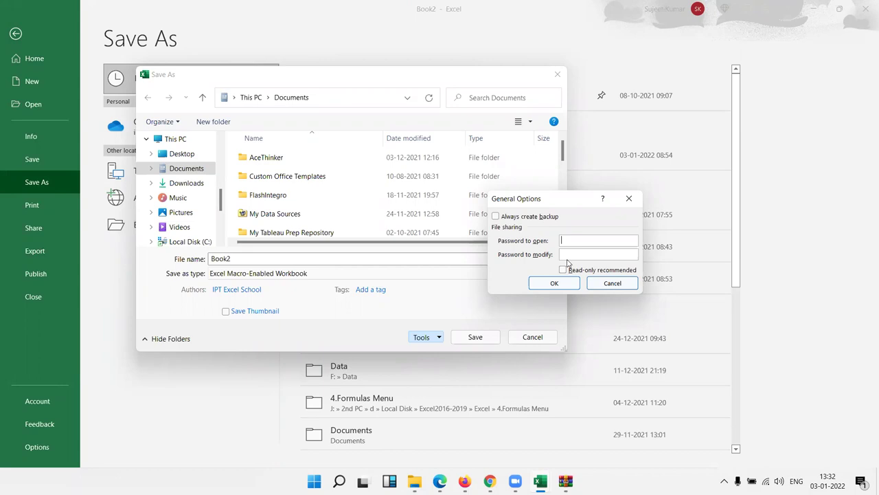
# Back out of the General Options and Save As dialogs without file passwords, then view the Info page.
pyautogui.click(608, 283)
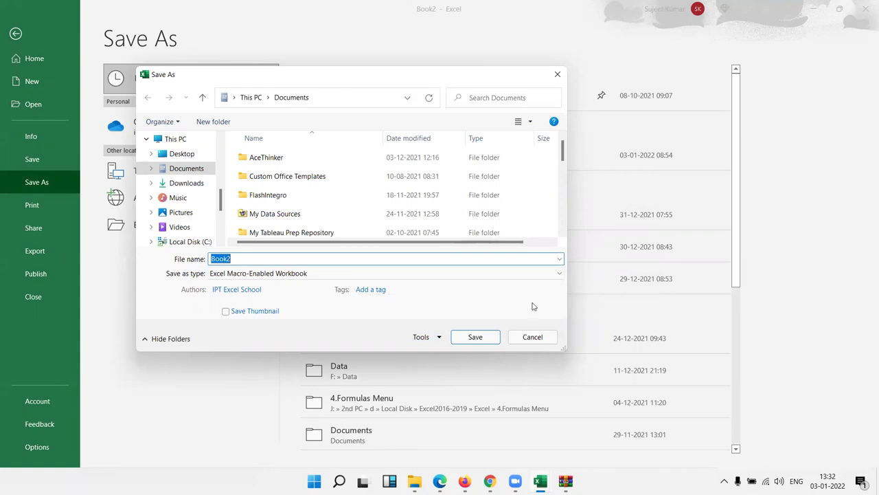
pyautogui.click(553, 339)
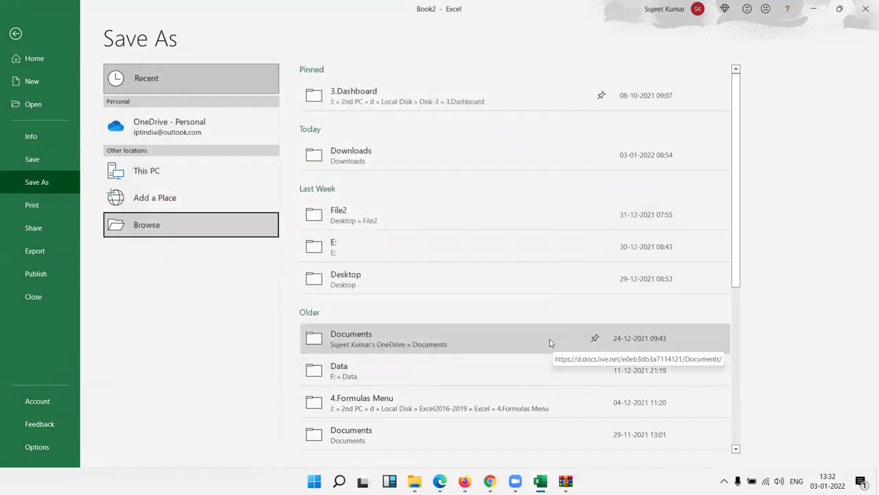
pyautogui.click(48, 141)
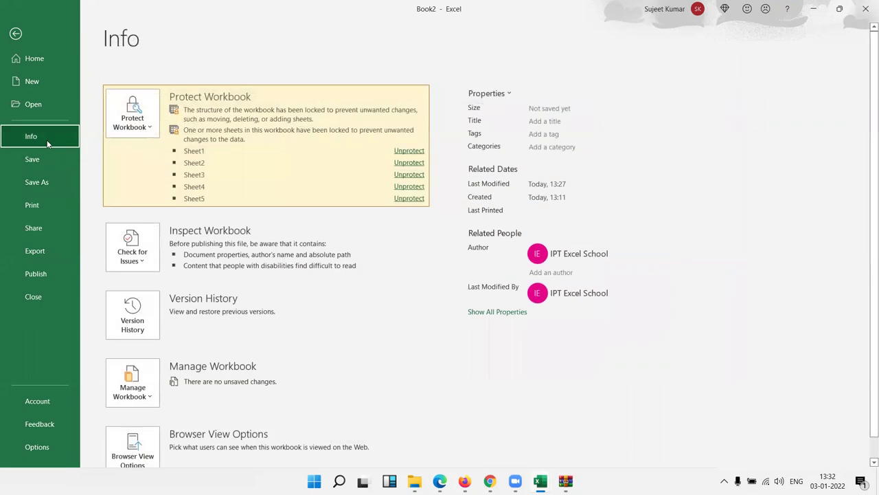
# Begin encrypting the workbook with a password, cancel it, return to Sheet5 and close the window.
pyautogui.click(132, 129)
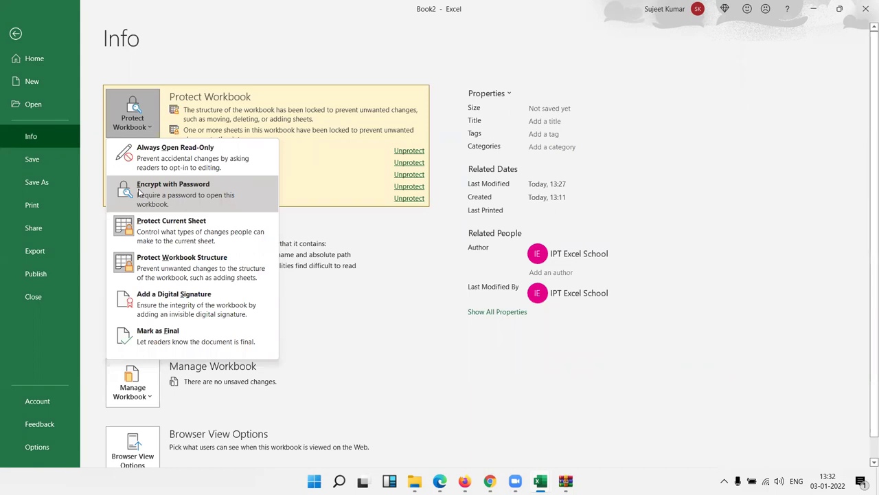
pyautogui.click(140, 193)
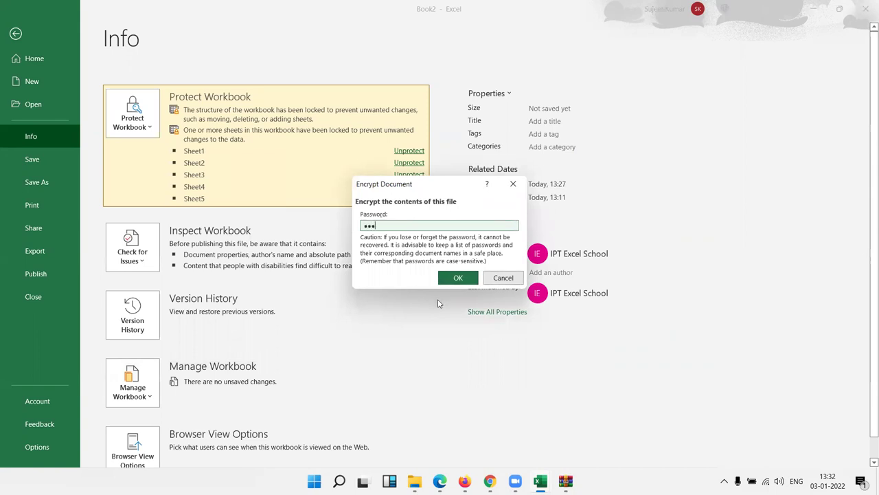
pyautogui.click(448, 278)
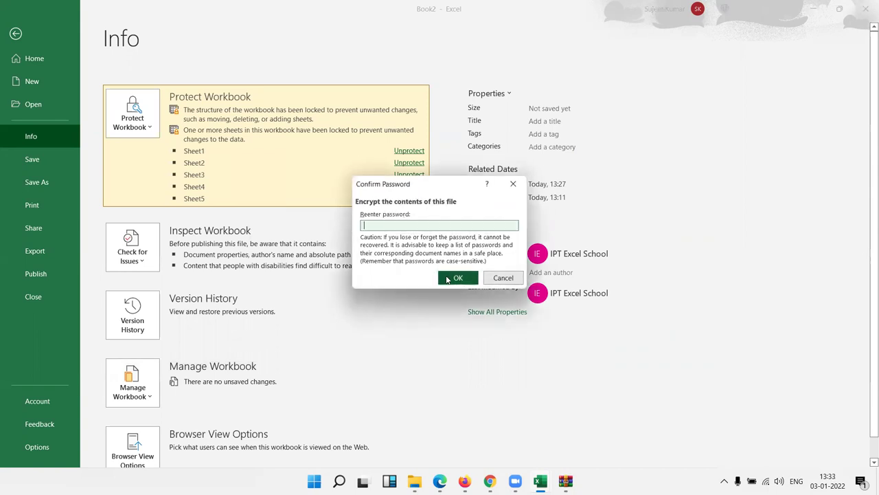
pyautogui.write('12')
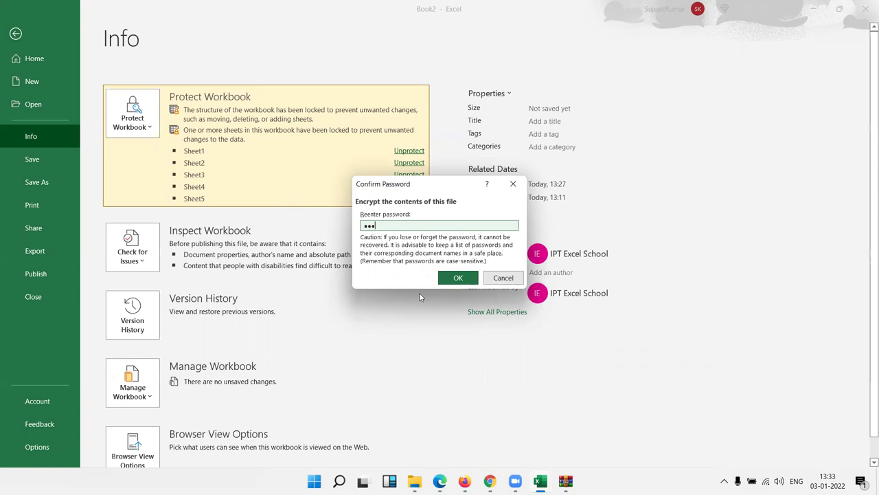
pyautogui.click(507, 276)
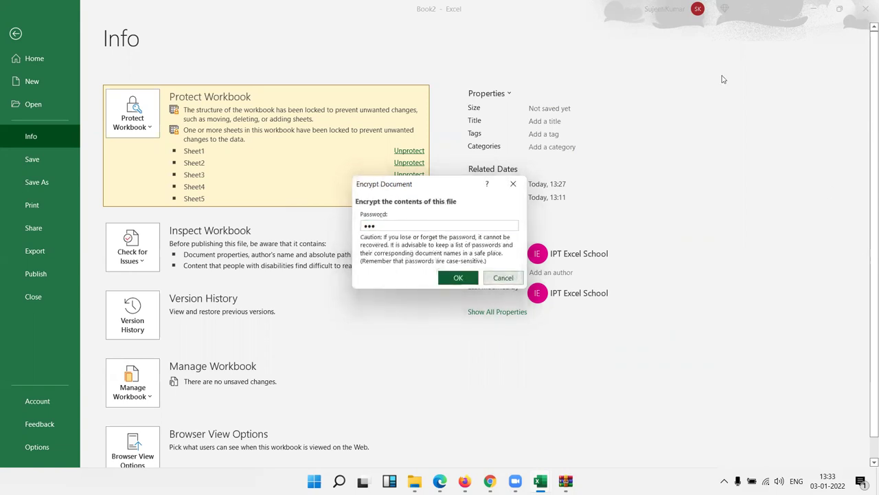
pyautogui.click(507, 276)
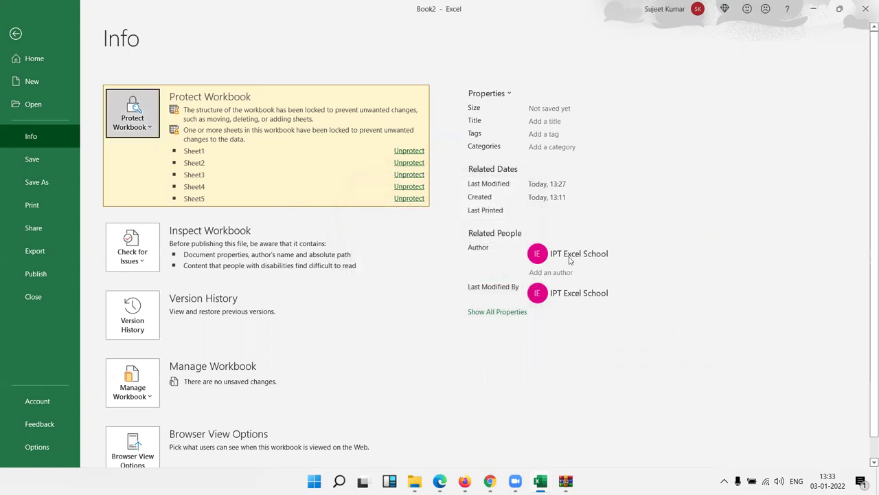
pyautogui.press('Escape')
pyautogui.click(865, 9)
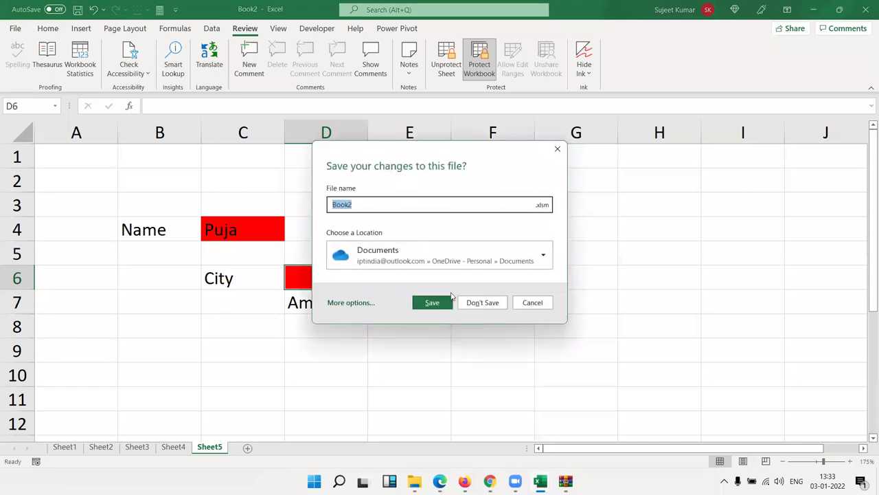
# Cancel closing Book2 and reopen the recent Data workbook.
pyautogui.click(532, 304)
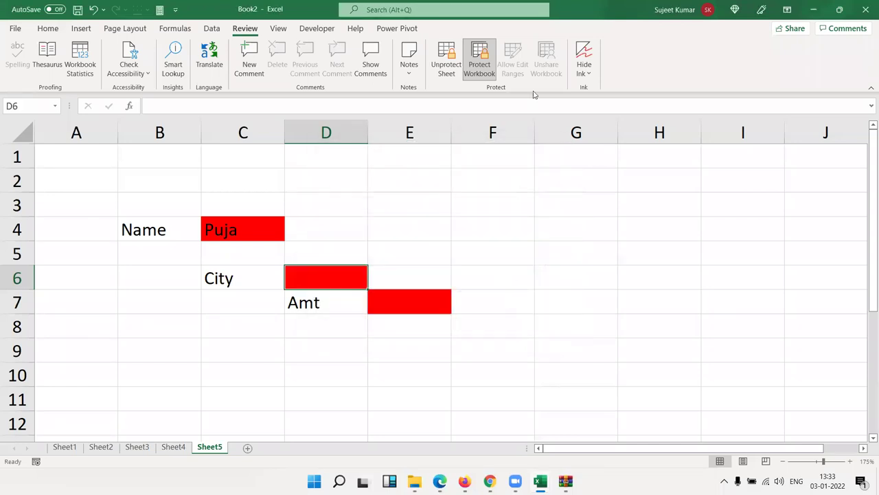
pyautogui.click(5, 27)
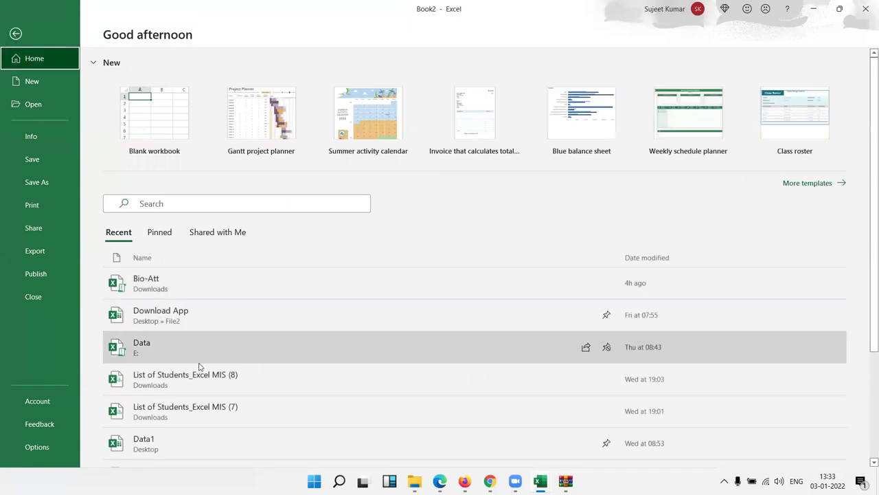
pyautogui.click(173, 352)
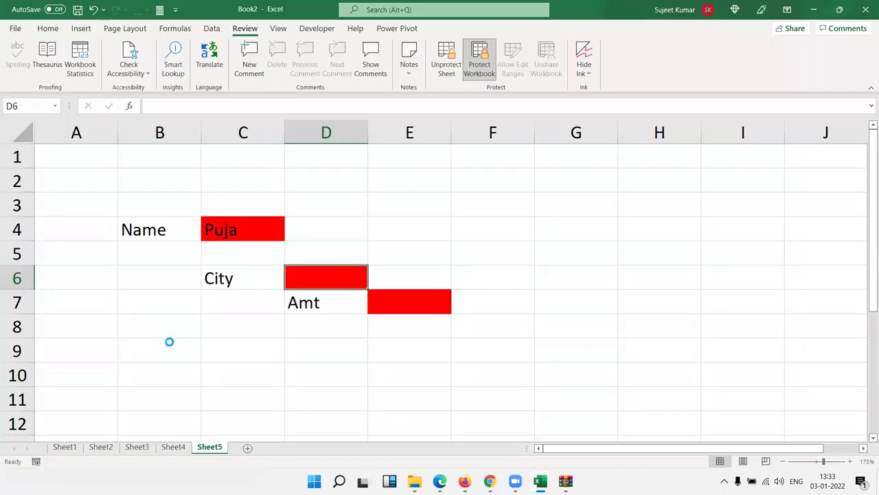
# Switch to the D1 sheet and pick cell G10 to clear the selection.
pyautogui.click(58, 448)
pyautogui.scroll(12, 99, 285)
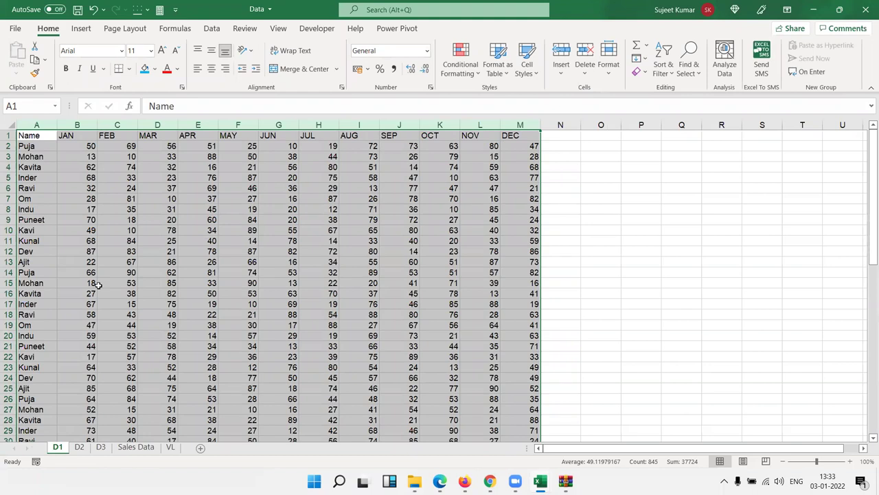
pyautogui.click(261, 232)
pyautogui.scroll(-10, 236, 248)
pyautogui.scroll(10, 233, 251)
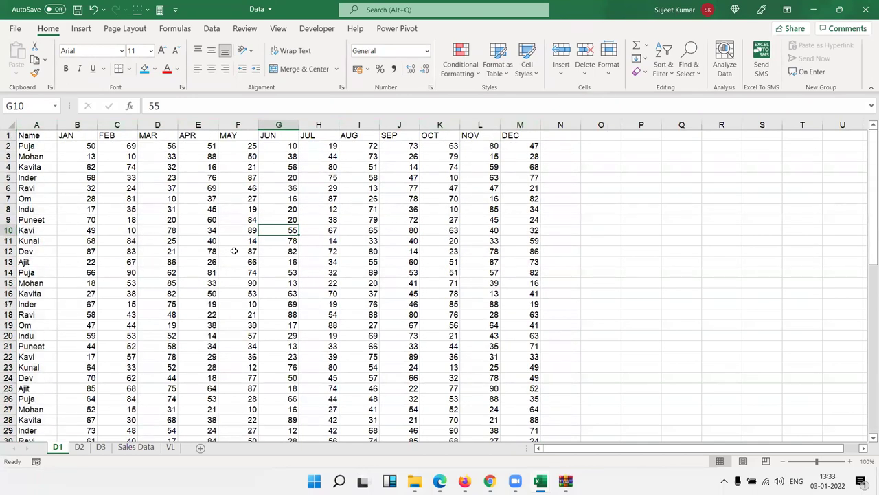
# Protect sheet D1 and confirm that moving cell D10 is blocked, then open and close Find.
pyautogui.rightClick(64, 447)
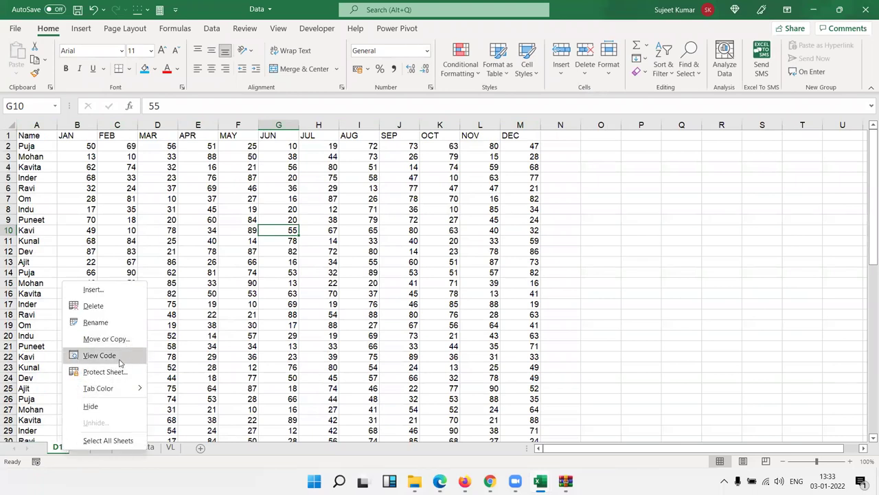
pyautogui.click(106, 371)
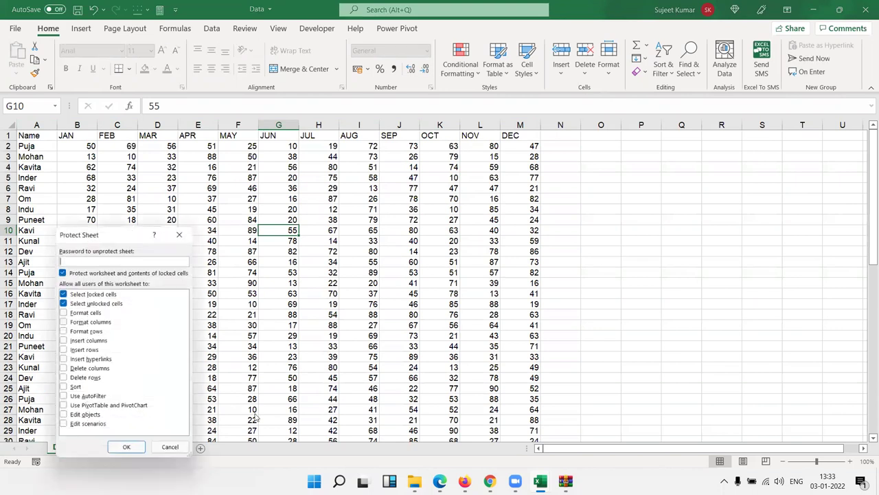
pyautogui.click(126, 447)
pyautogui.click(152, 232)
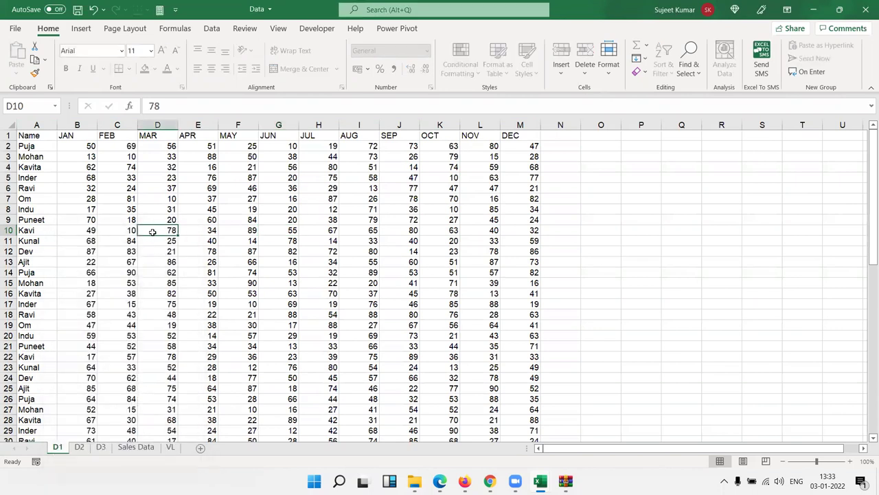
pyautogui.moveTo(153, 238); pyautogui.dragTo(155, 242)
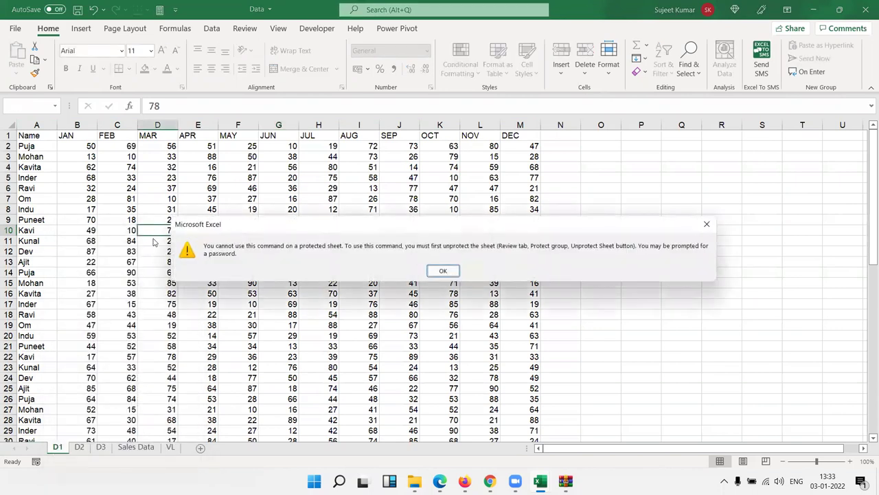
pyautogui.press('Return')
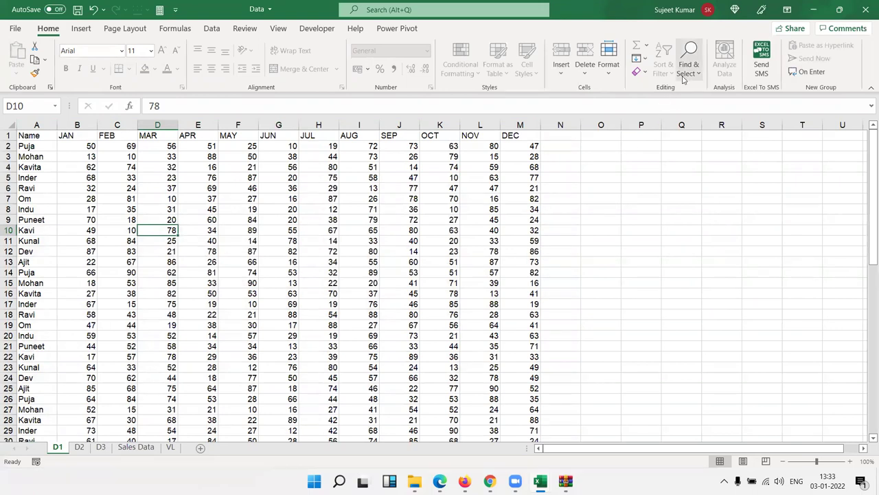
pyautogui.click(688, 69)
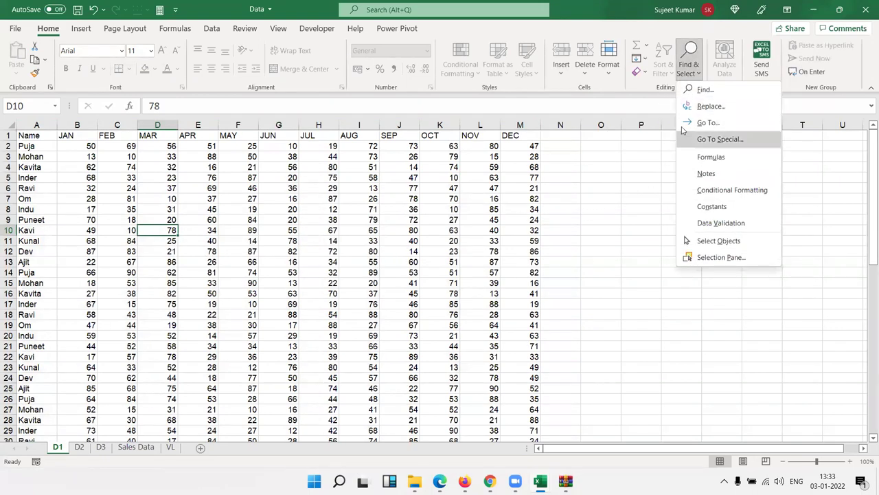
pyautogui.click(705, 90)
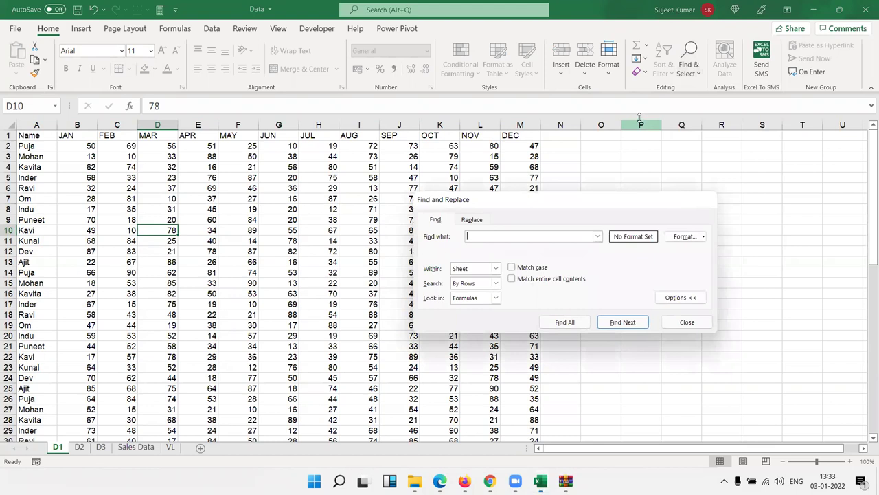
pyautogui.click(703, 199)
# Permanently delete sheet D1, leaving D2 showing.
pyautogui.rightClick(58, 447)
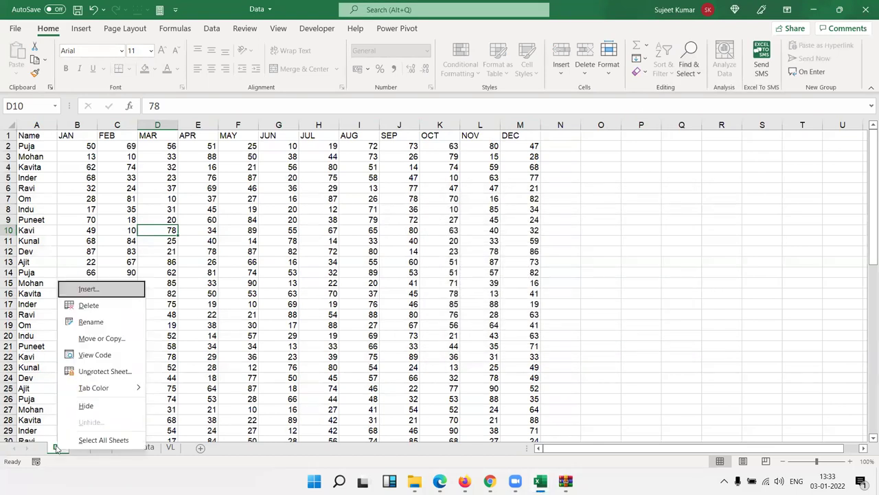
pyautogui.click(88, 305)
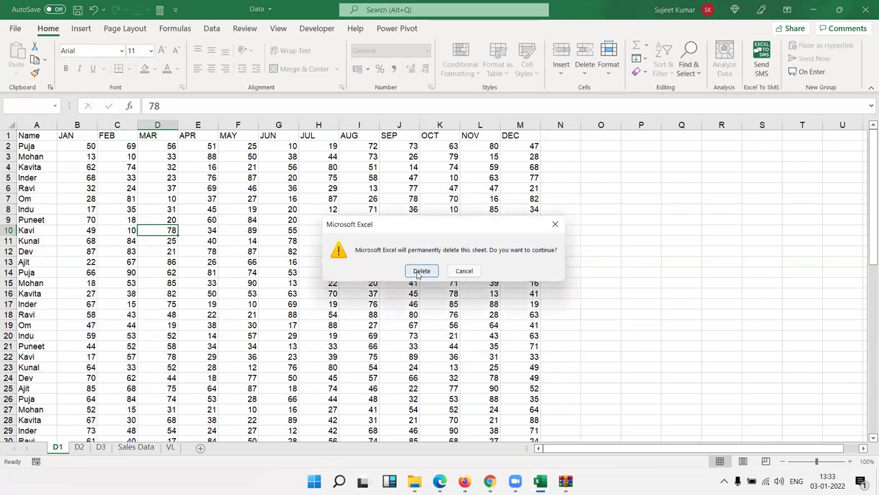
pyautogui.click(419, 275)
pyautogui.click(79, 220)
pyautogui.scroll(12, 43, 390)
# Protect D2 allowing sorting and AutoFilter, and confirm Format Cells is blocked.
pyautogui.rightClick(59, 446)
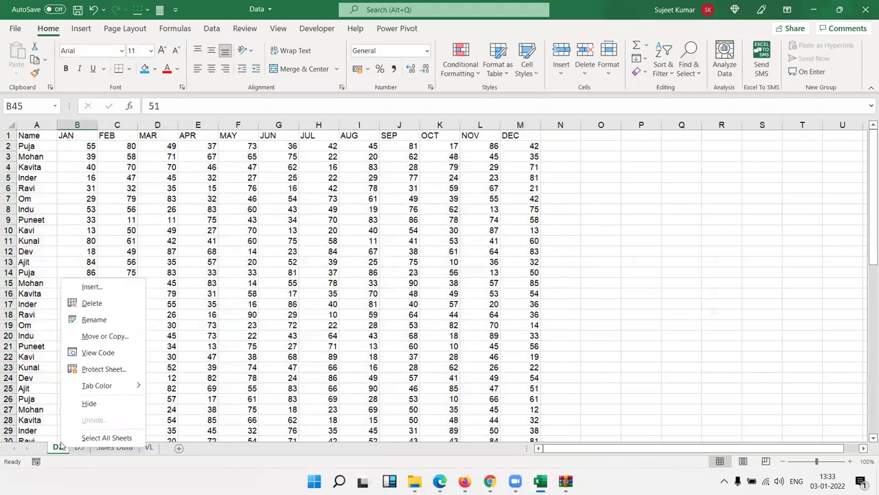
pyautogui.click(85, 373)
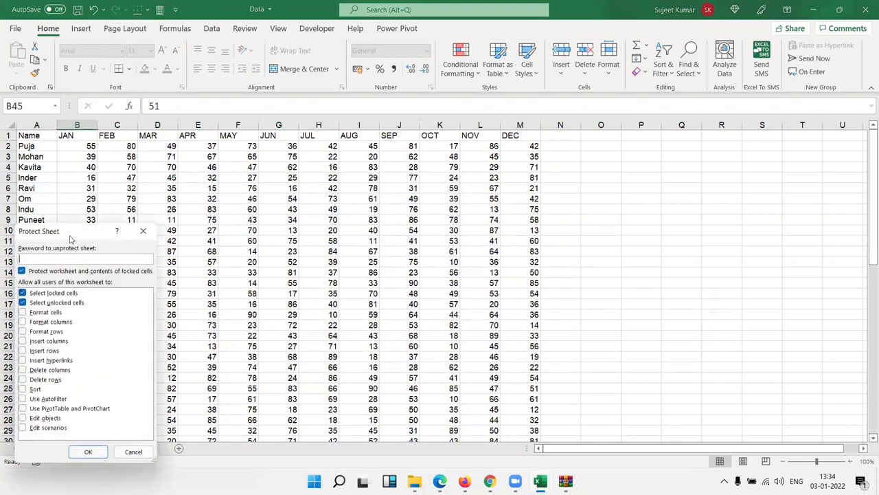
pyautogui.click(391, 339)
pyautogui.click(391, 349)
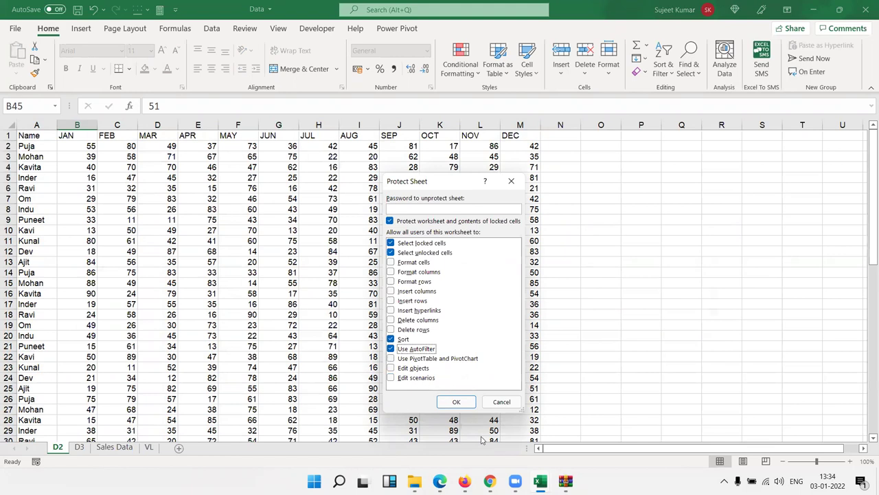
pyautogui.click(455, 401)
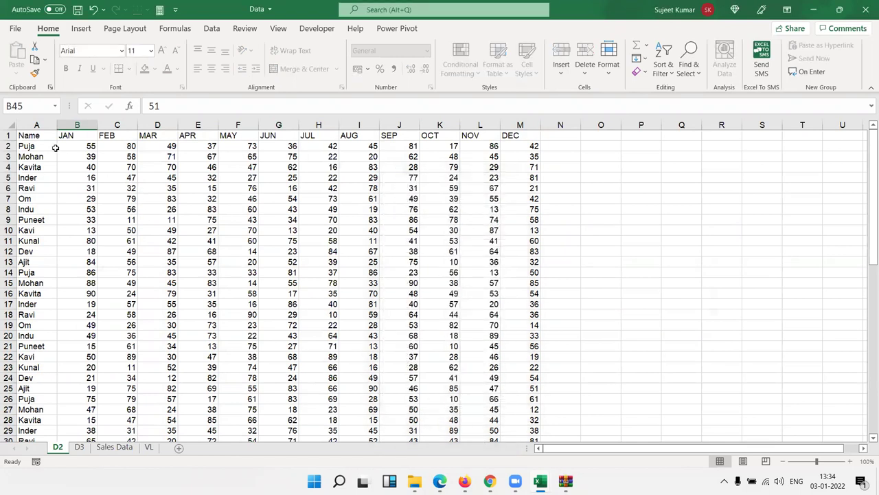
pyautogui.click(37, 124)
pyautogui.click(40, 136)
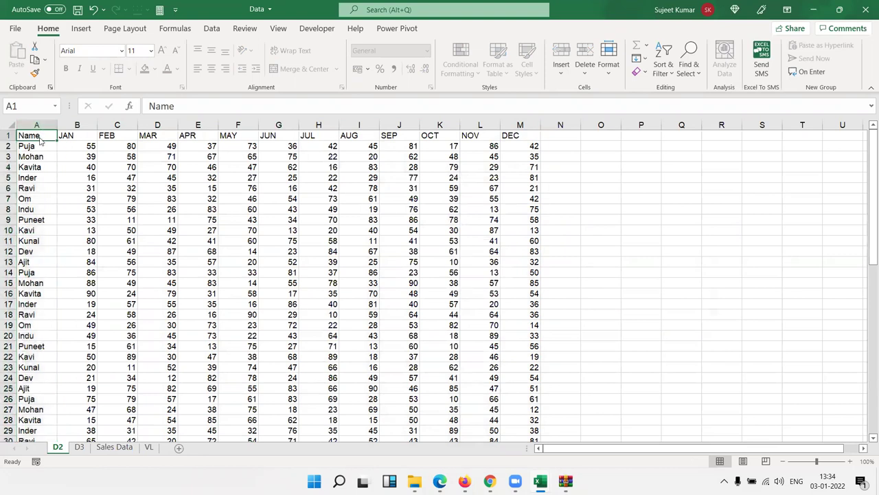
pyautogui.hotkey('ctrl', '1')
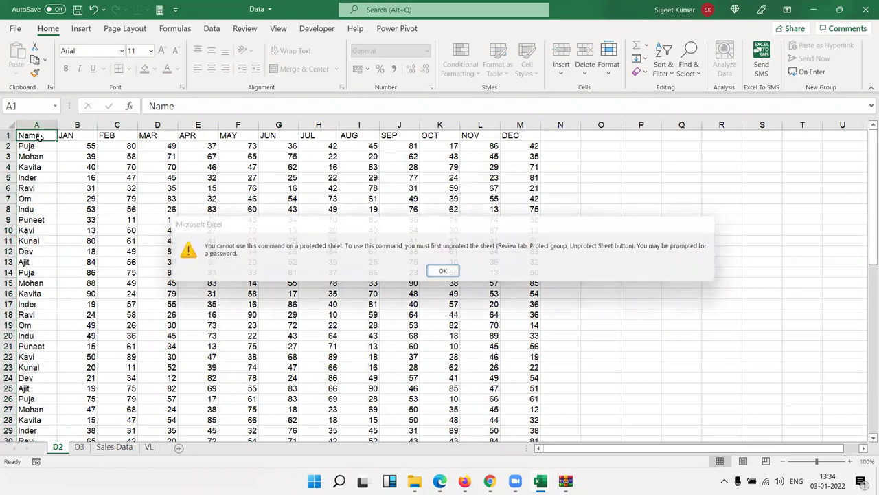
pyautogui.press('Return')
# Unprotect D2, add filter arrows with Ctrl+Shift+L, and protect the sheet again.
pyautogui.rightClick(57, 447)
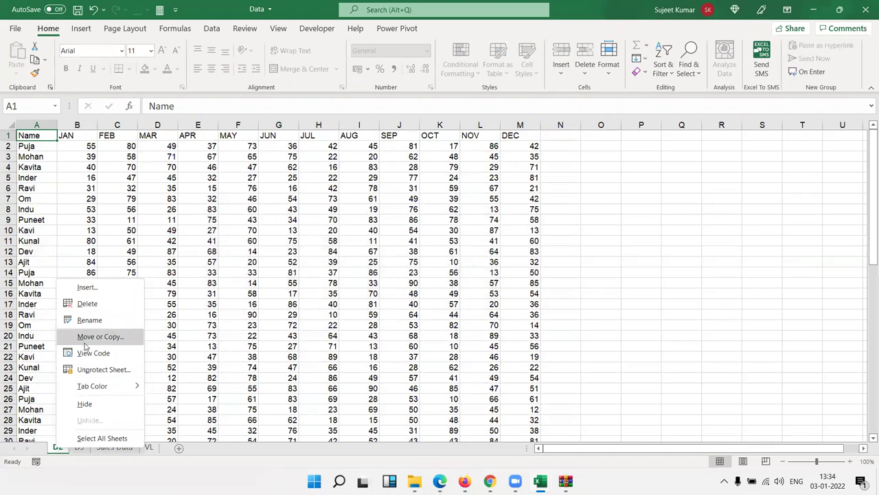
pyautogui.click(89, 370)
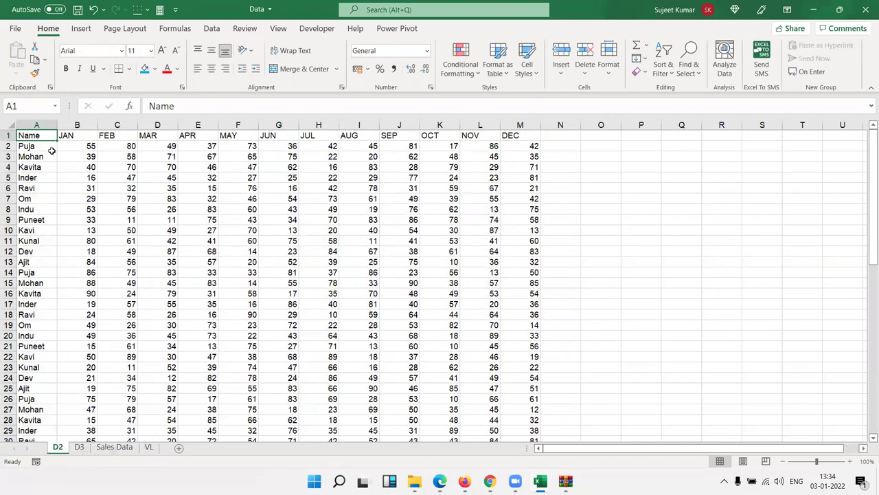
pyautogui.hotkey('ctrl', 'shift', 'l')
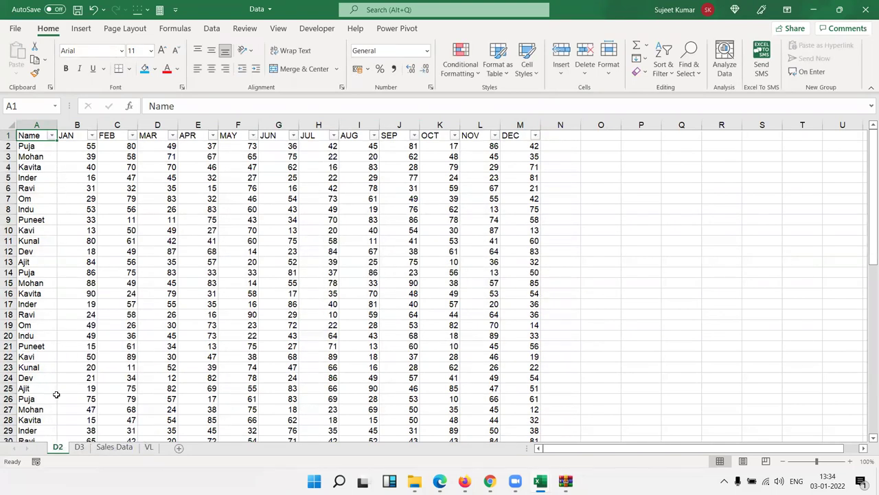
pyautogui.rightClick(60, 450)
pyautogui.click(89, 371)
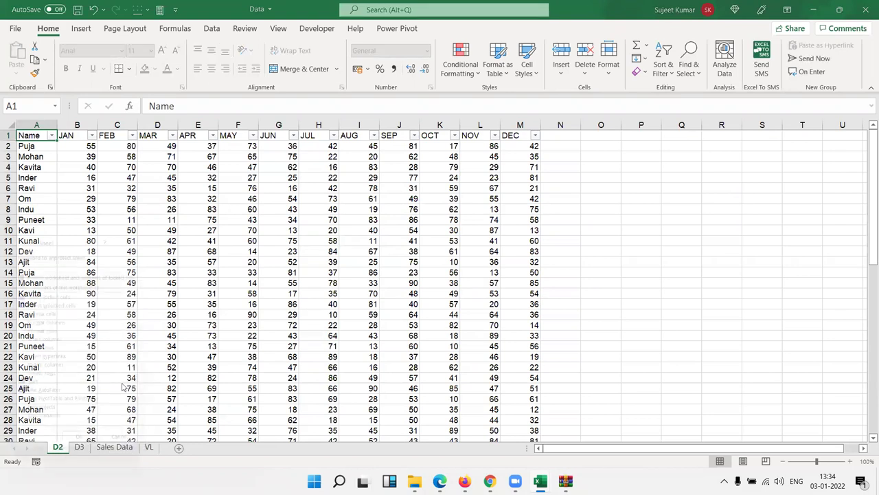
pyautogui.click(95, 453)
# Filter FEB to show only 11, clear that filter, then open and close the DEC filter.
pyautogui.click(193, 282)
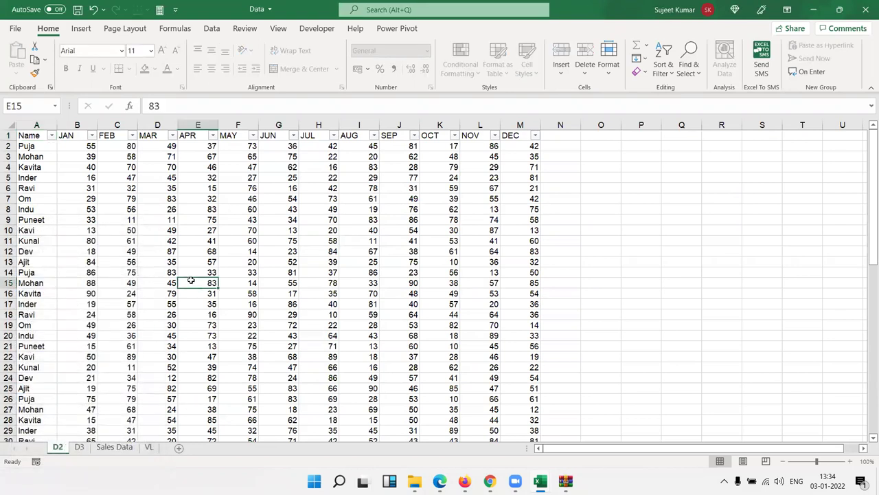
pyautogui.click(132, 135)
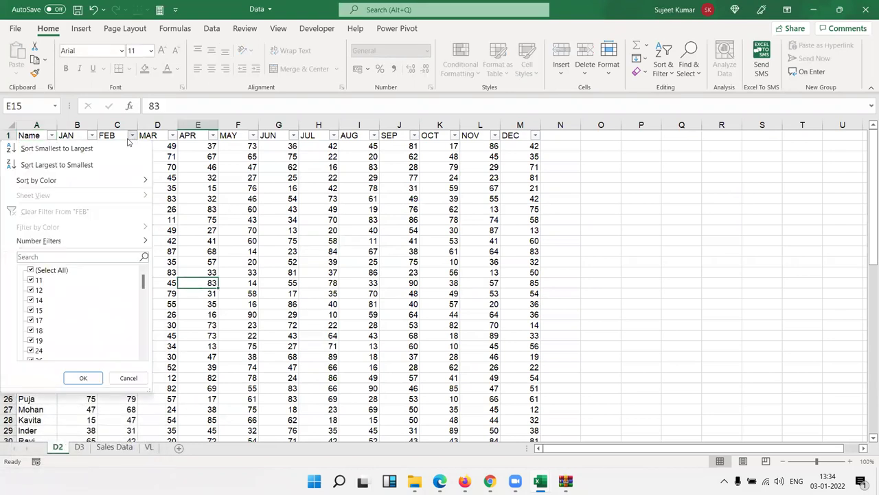
pyautogui.click(30, 270)
pyautogui.click(31, 281)
pyautogui.click(84, 378)
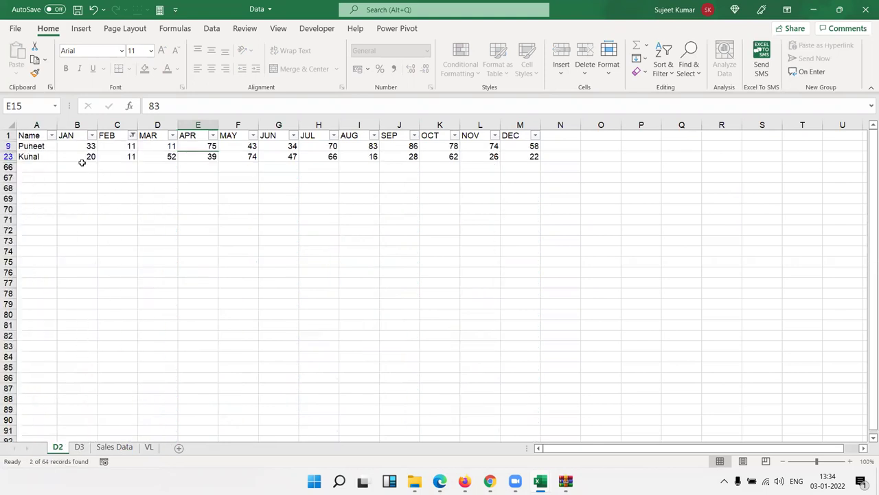
pyautogui.click(132, 135)
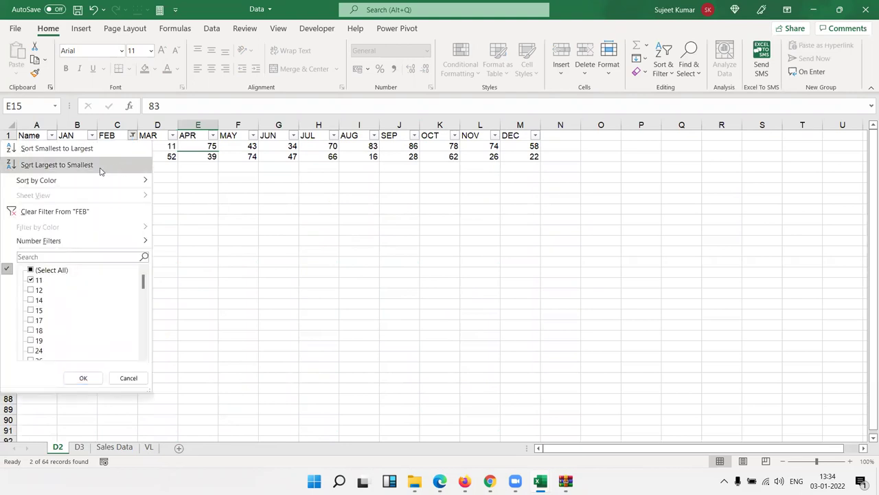
pyautogui.click(29, 212)
pyautogui.click(157, 188)
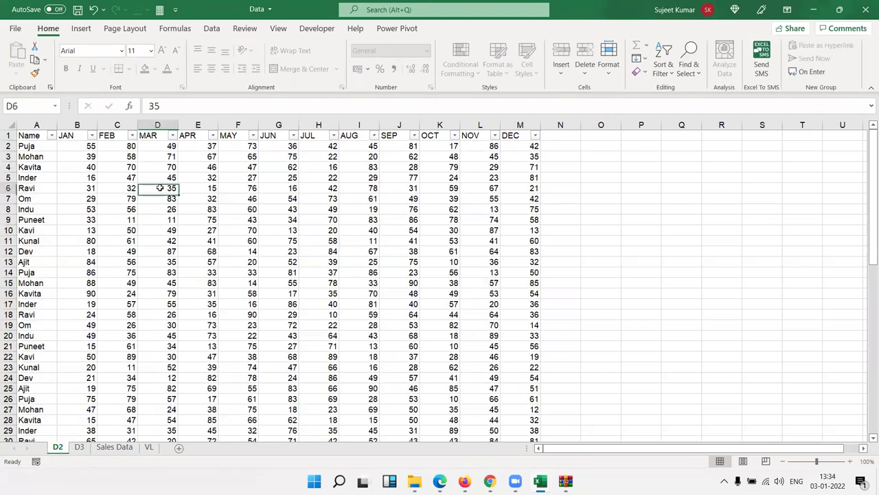
pyautogui.click(535, 136)
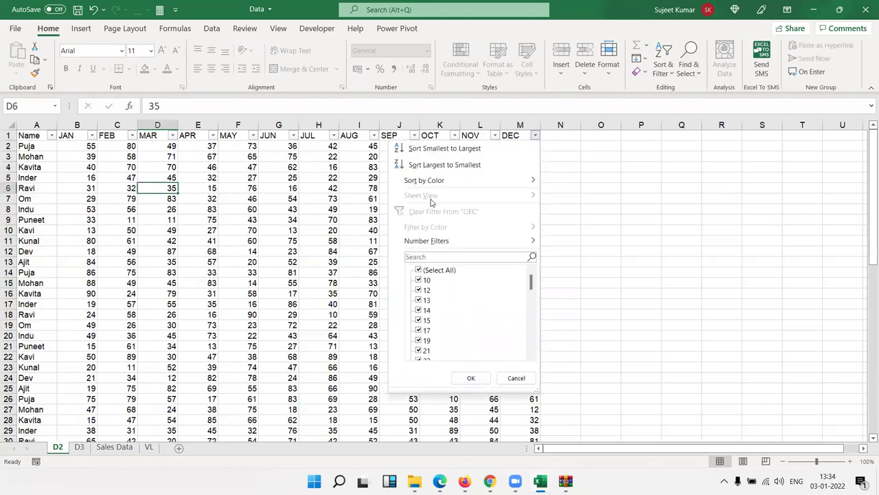
pyautogui.click(206, 290)
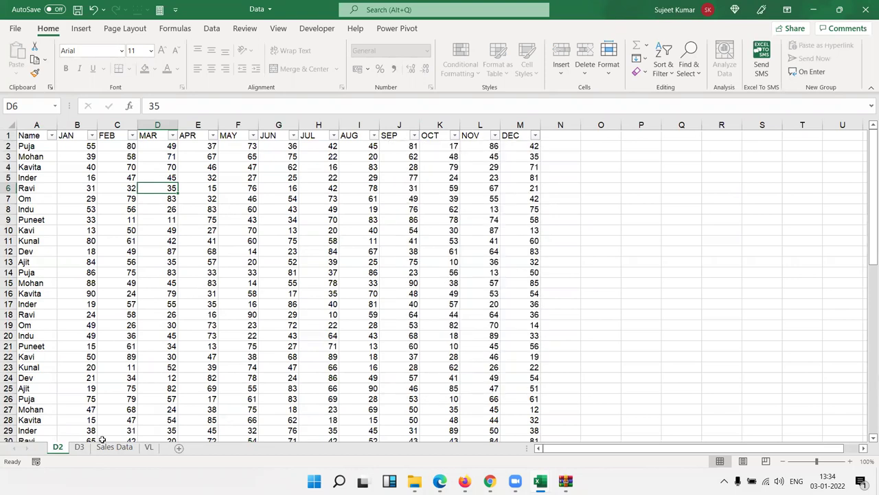
# Add a new Sheet1 and draw a Form Control button on it, skipping macro assignment.
pyautogui.click(178, 448)
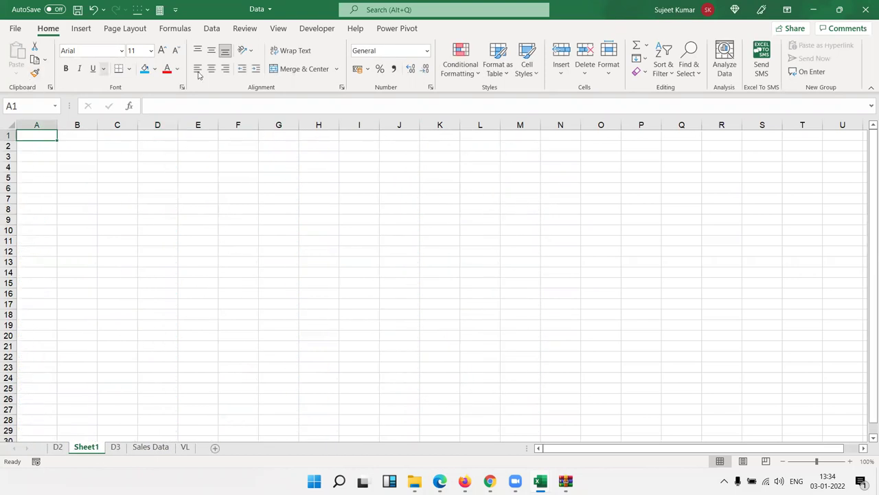
pyautogui.click(316, 29)
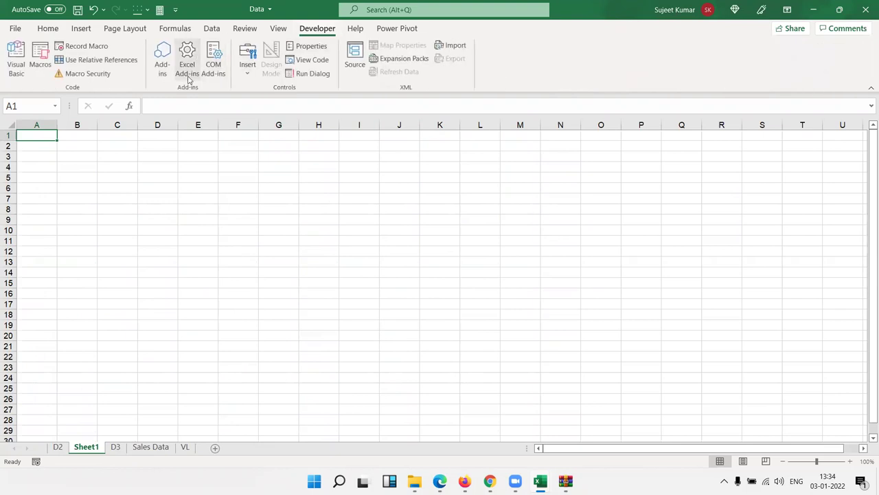
pyautogui.click(247, 73)
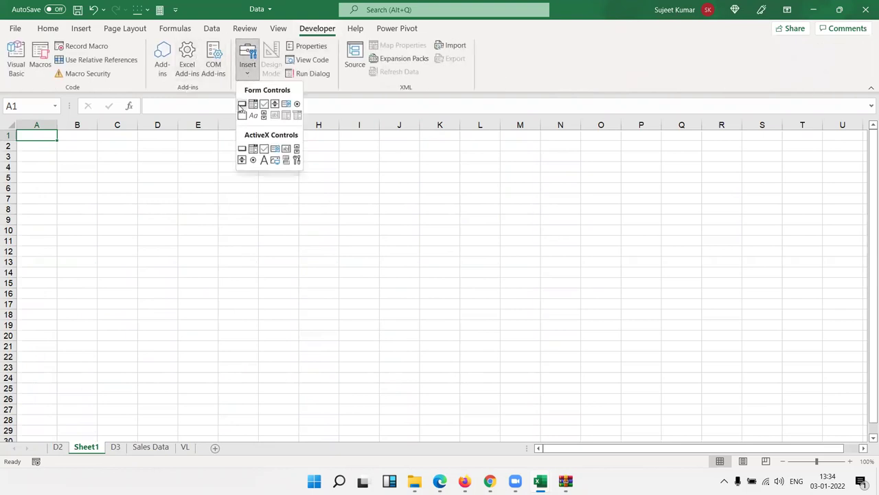
pyautogui.click(241, 107)
pyautogui.moveTo(192, 174); pyautogui.dragTo(471, 229)
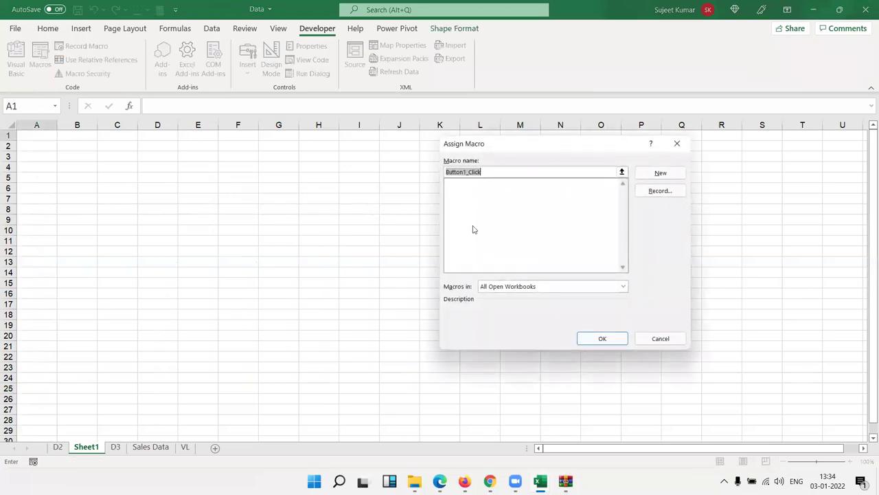
pyautogui.click(667, 344)
# Move Button 1 to around columns I–M, then delete it.
pyautogui.moveTo(267, 206); pyautogui.dragTo(427, 265)
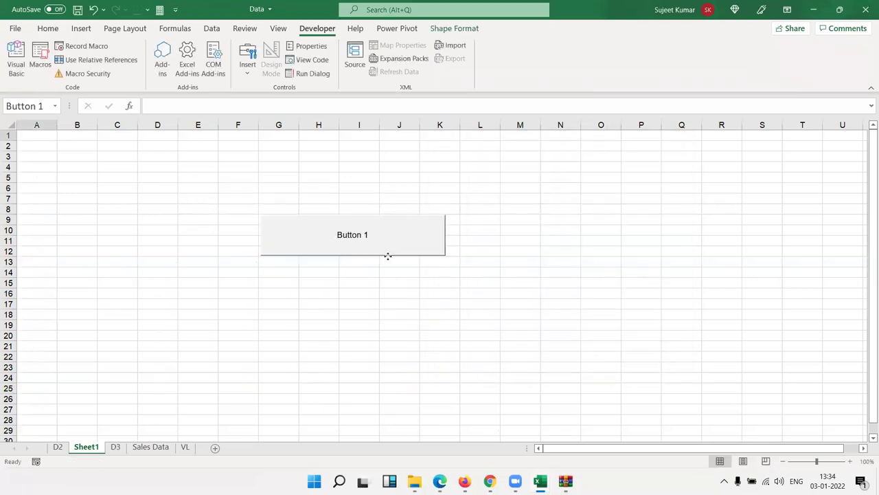
pyautogui.click(386, 315)
pyautogui.click(430, 267)
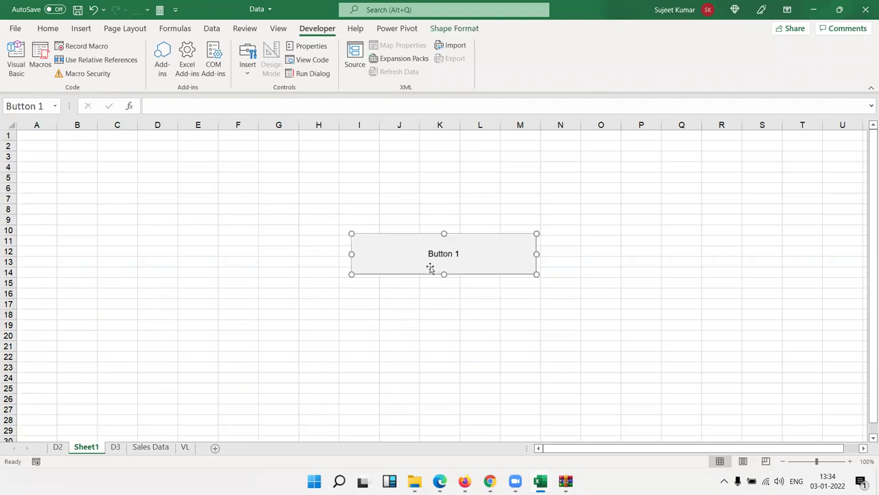
pyautogui.click(419, 304)
pyautogui.click(417, 259)
pyautogui.press('Delete')
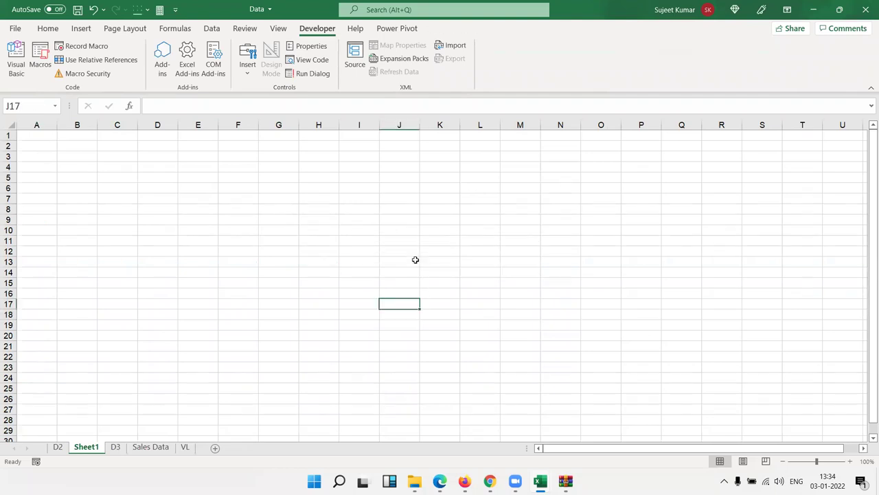
# Fill cell J17 with yellow.
pyautogui.click(47, 28)
pyautogui.click(155, 69)
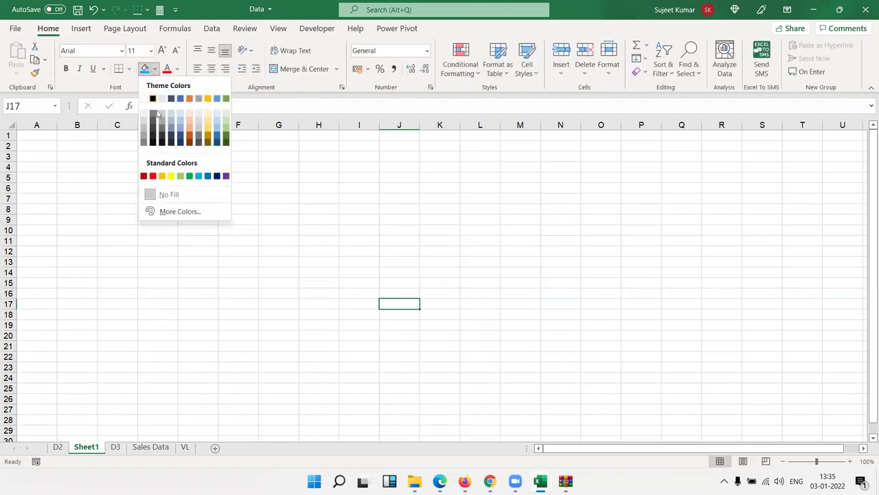
pyautogui.click(169, 177)
# Fill cell H6 with yellow as well.
pyautogui.moveTo(360, 219); pyautogui.dragTo(577, 352)
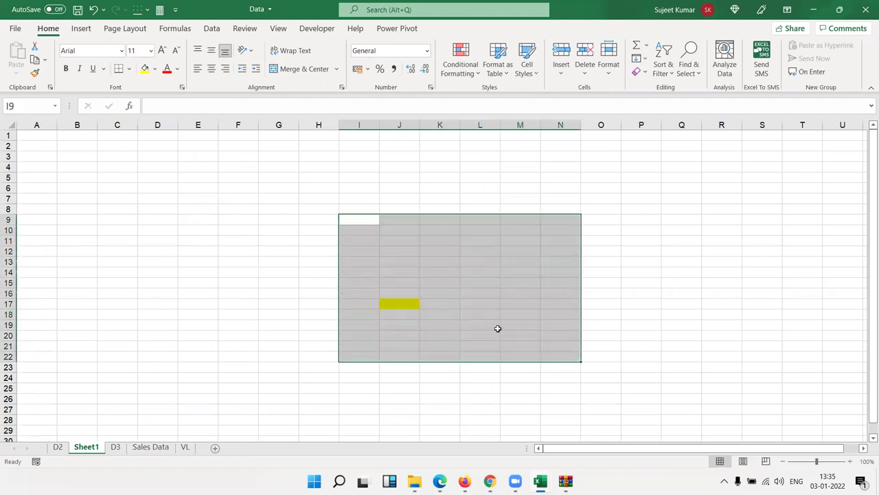
pyautogui.moveTo(158, 168); pyautogui.dragTo(162, 160)
pyautogui.click(307, 191)
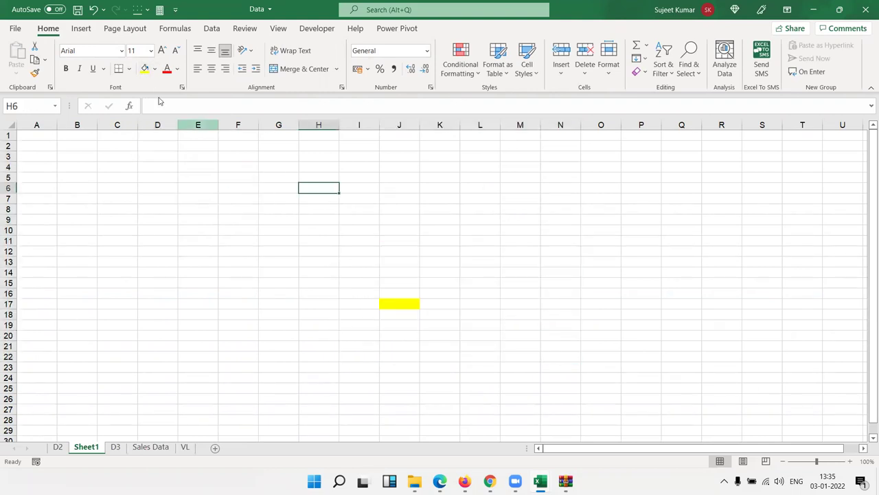
pyautogui.click(155, 69)
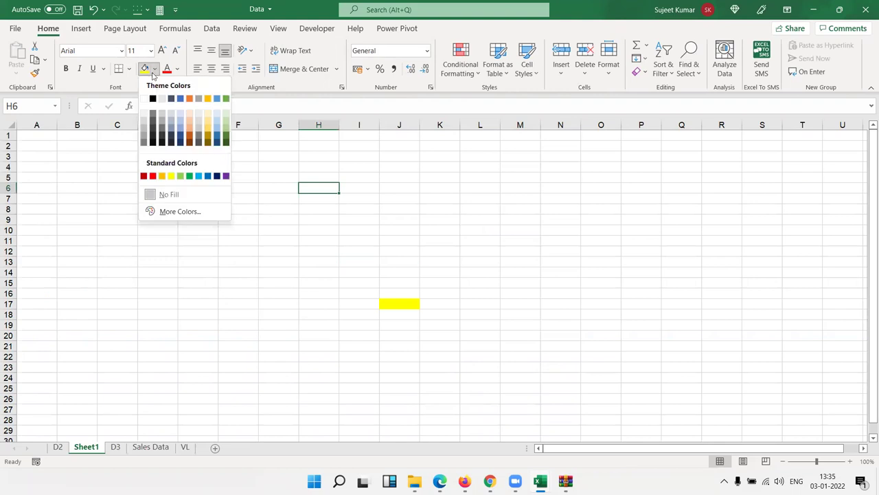
pyautogui.click(171, 176)
pyautogui.click(308, 224)
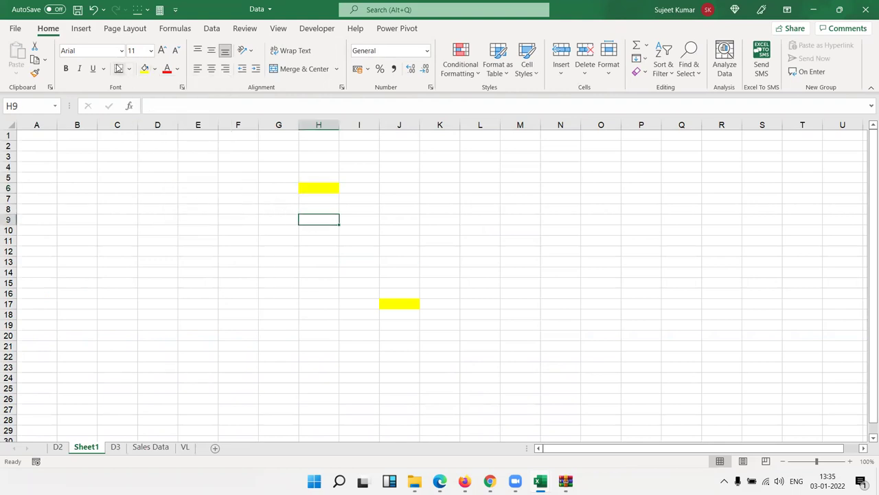
pyautogui.rightClick(100, 450)
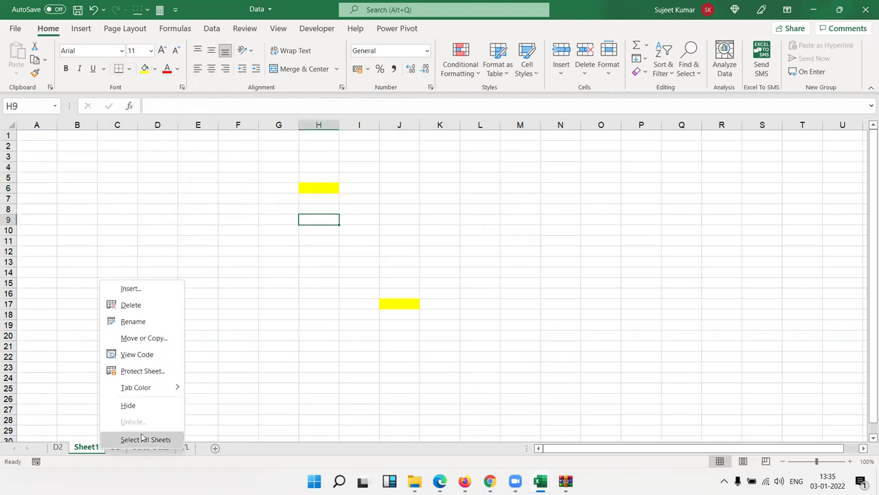
pyautogui.click(141, 372)
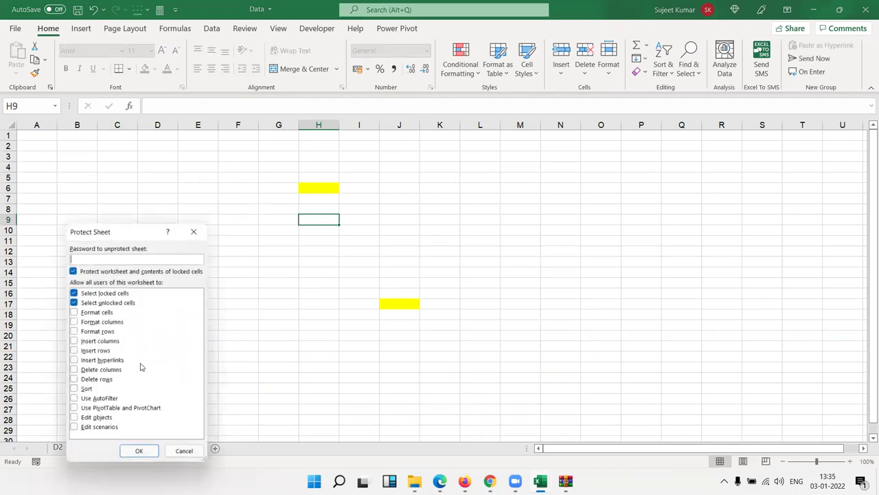
pyautogui.click(98, 418)
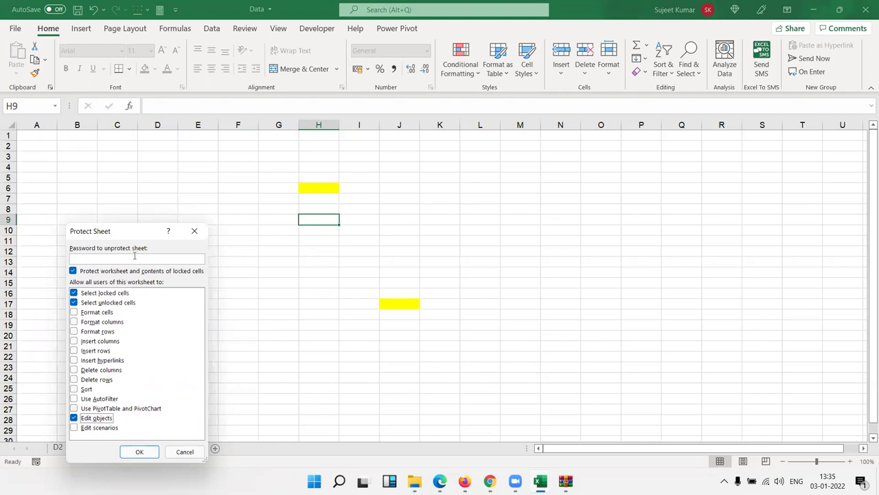
pyautogui.click(196, 231)
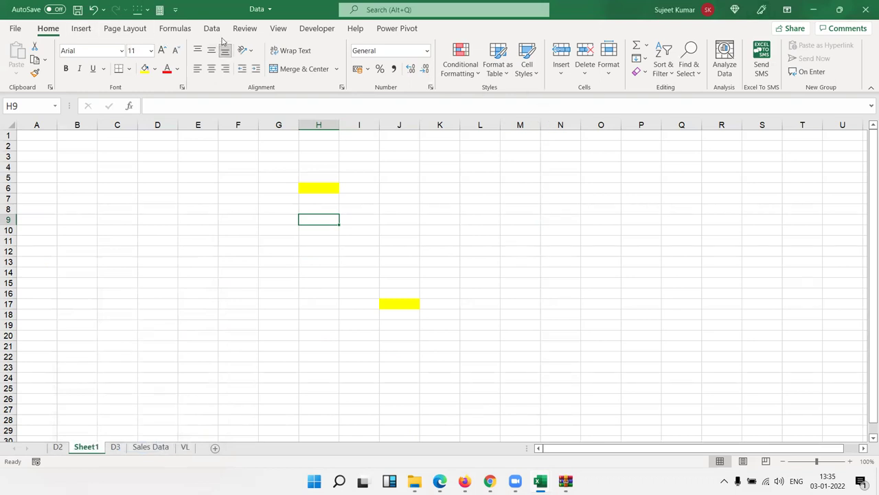
# On the Review tab, check Allow Edit Ranges for Sheet1 shows no ranges, then close it.
pyautogui.click(245, 30)
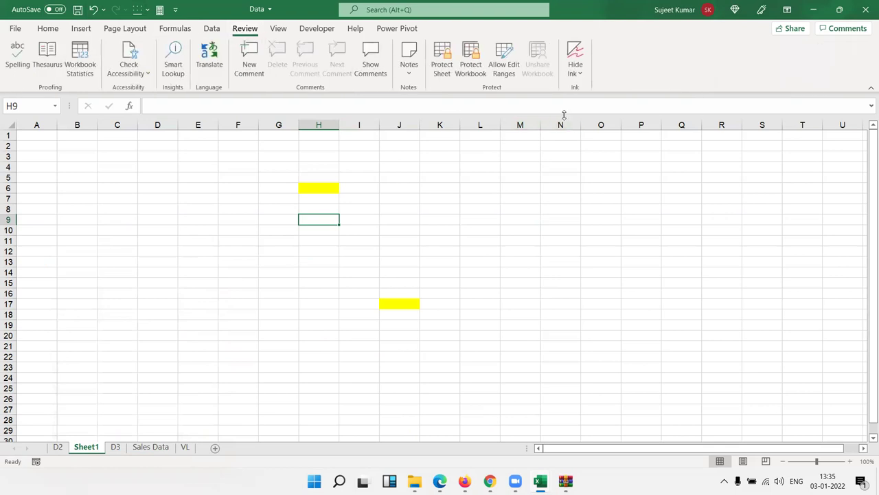
pyautogui.click(526, 190)
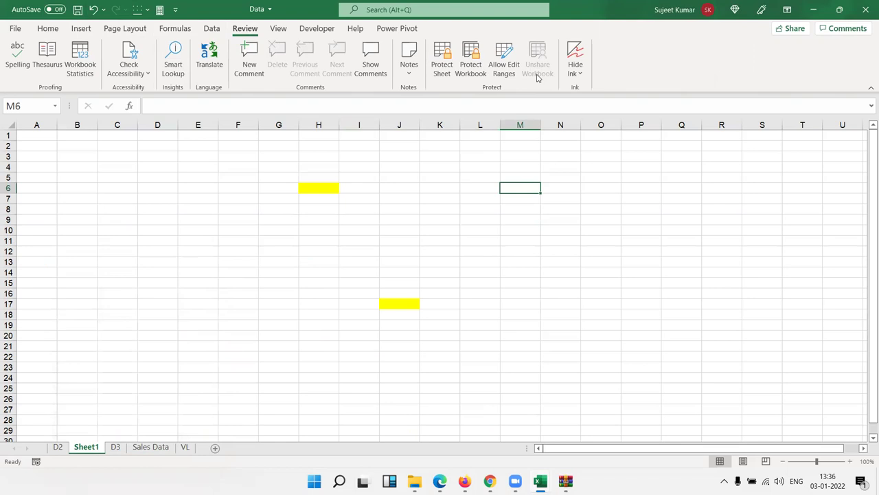
pyautogui.click(601, 166)
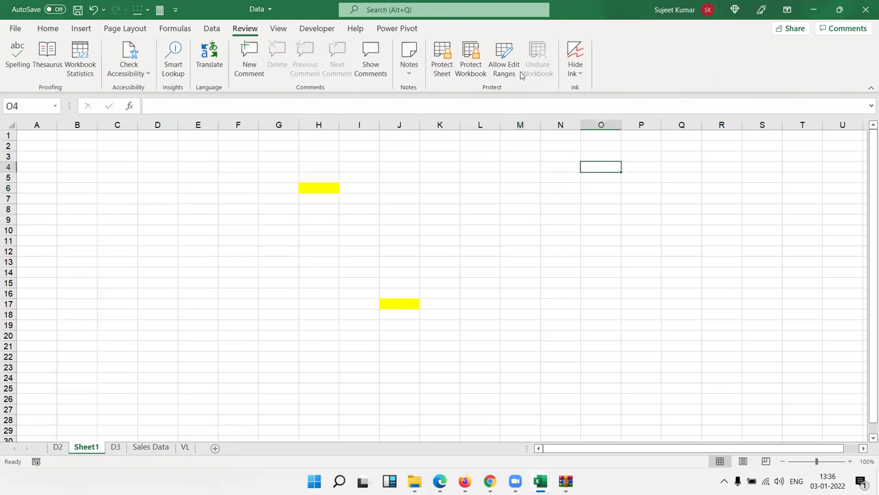
pyautogui.click(516, 73)
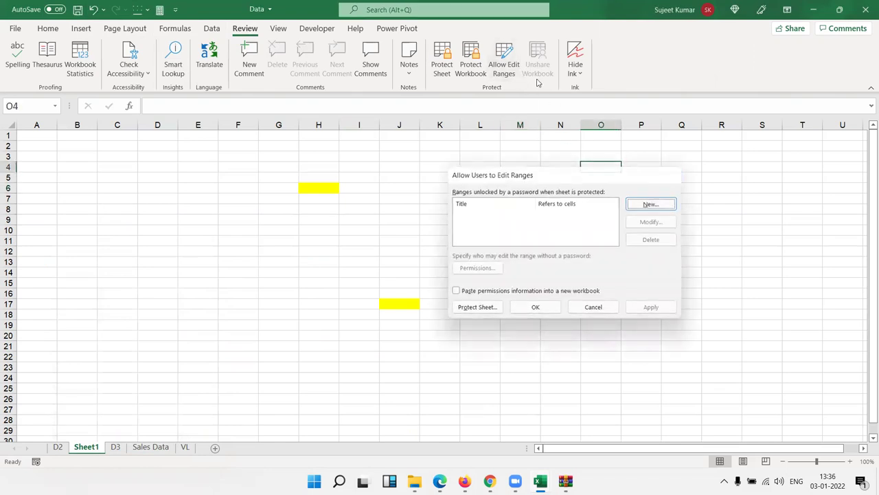
pyautogui.press('Escape')
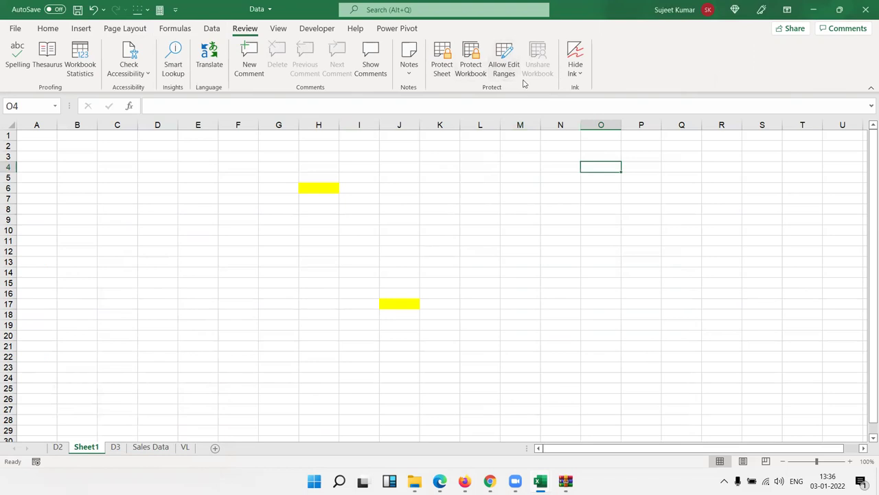
pyautogui.click(15, 29)
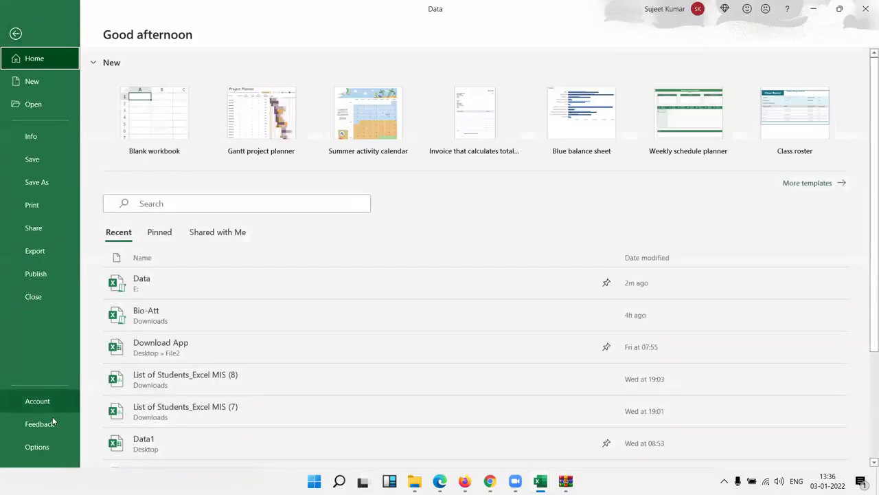
# In Excel Options' Customize Ribbon, list All Commands and jump to the P entries.
pyautogui.click(54, 444)
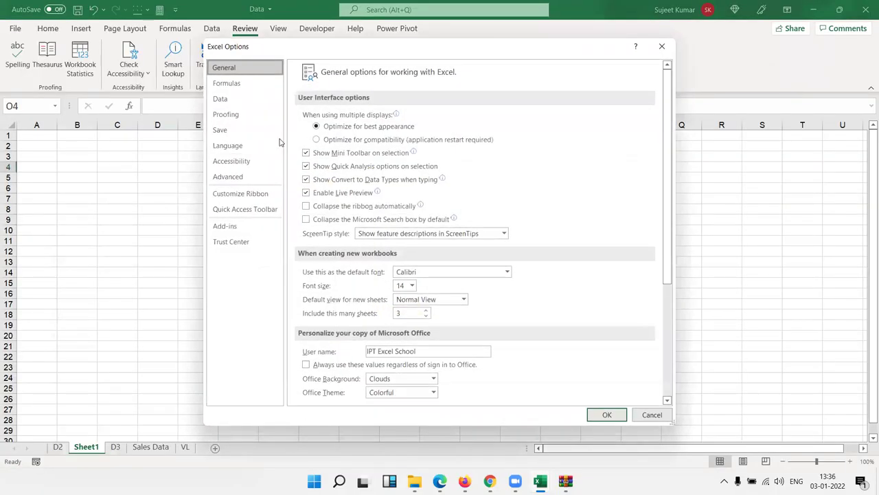
pyautogui.click(243, 198)
pyautogui.click(349, 106)
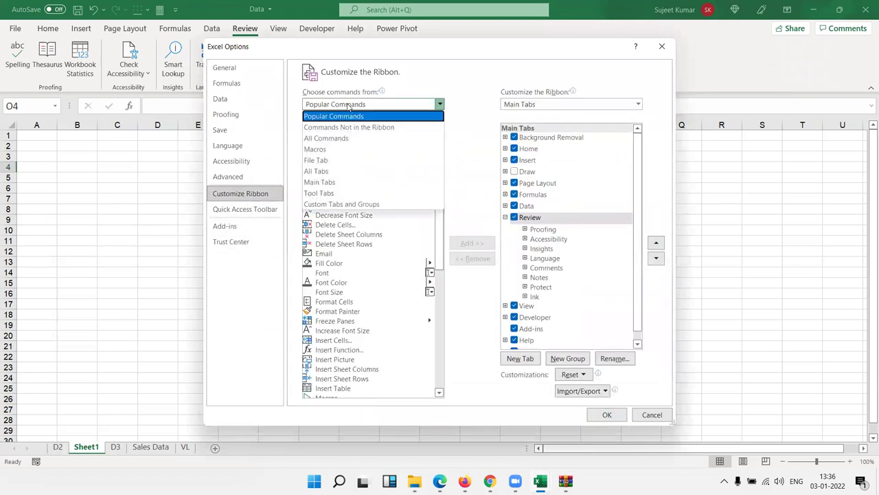
pyautogui.click(348, 106)
pyautogui.click(348, 105)
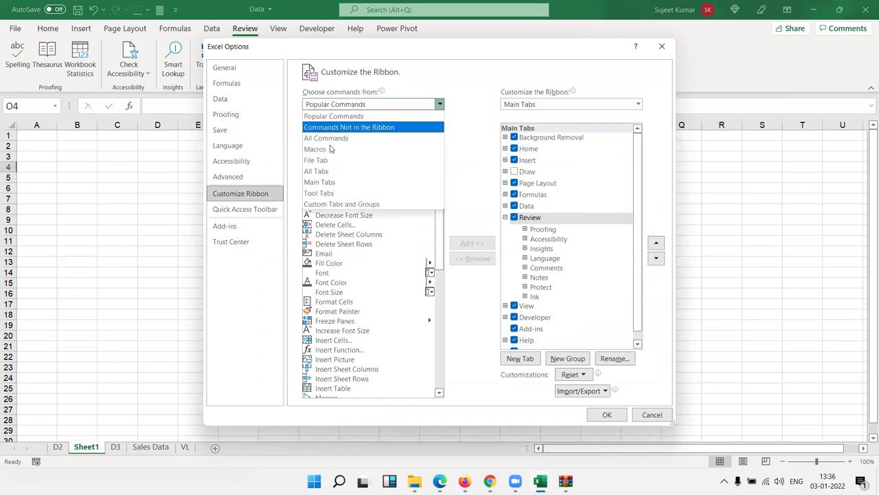
pyautogui.press('Escape')
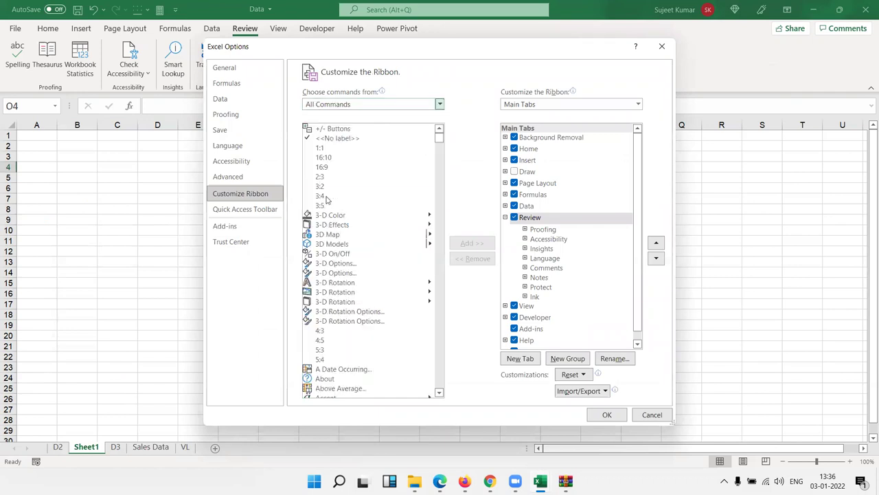
pyautogui.click(326, 196)
pyautogui.press('p')
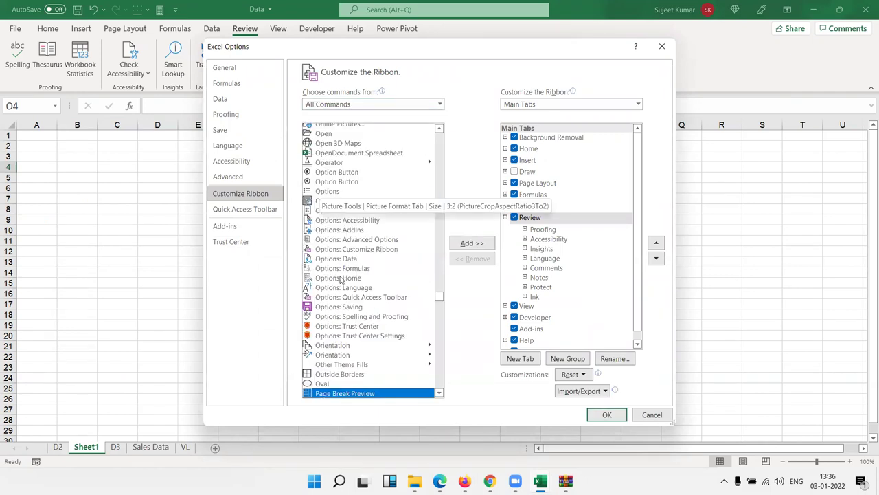
pyautogui.press('Down')
pyautogui.press('Down')
pyautogui.press('Down')
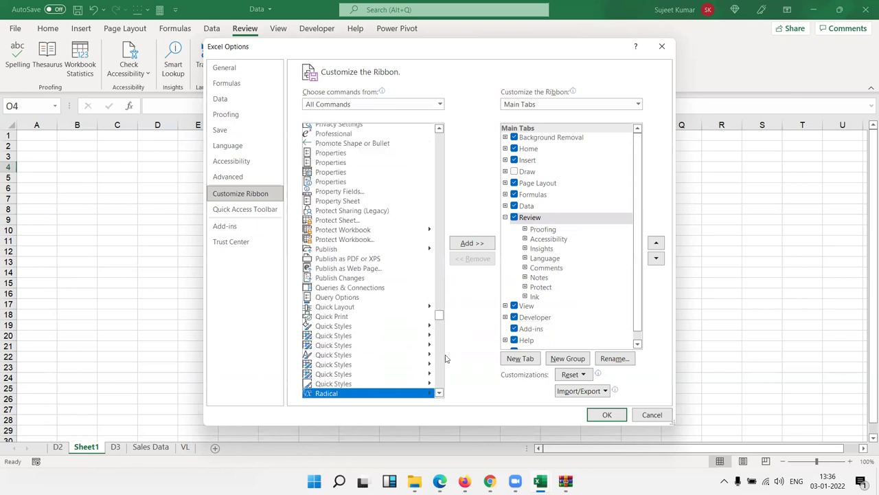
pyautogui.press('p')
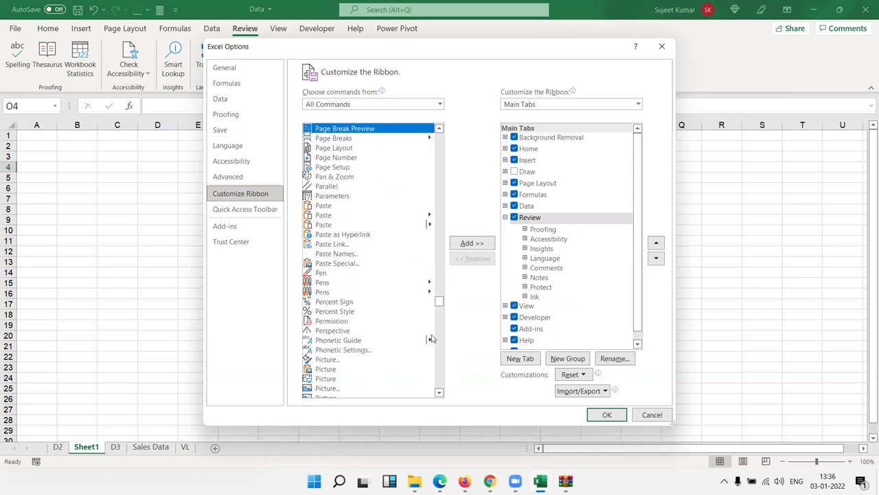
# Scroll through the command list and select Protect Sharing (Legacy).
pyautogui.click(439, 391)
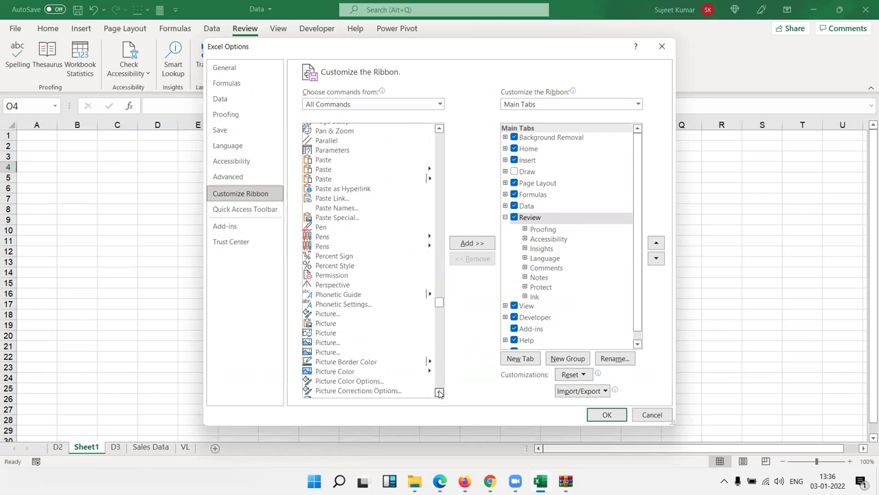
pyautogui.click(439, 392)
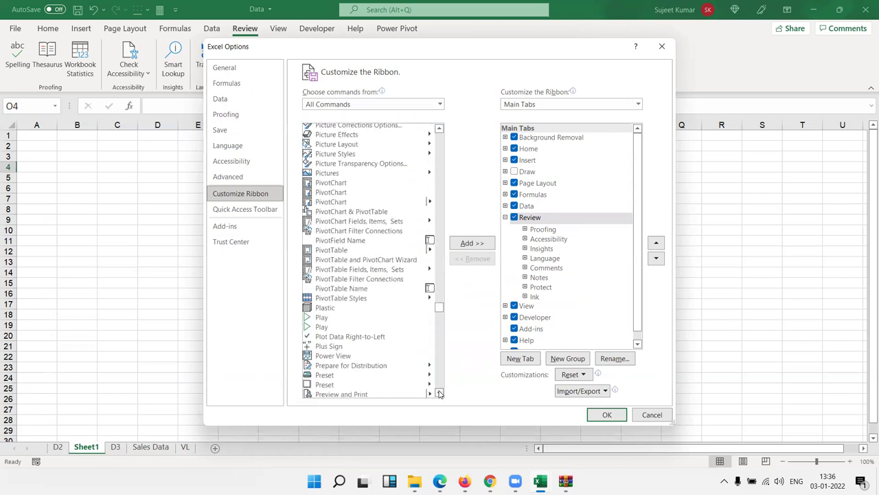
pyautogui.click(439, 393)
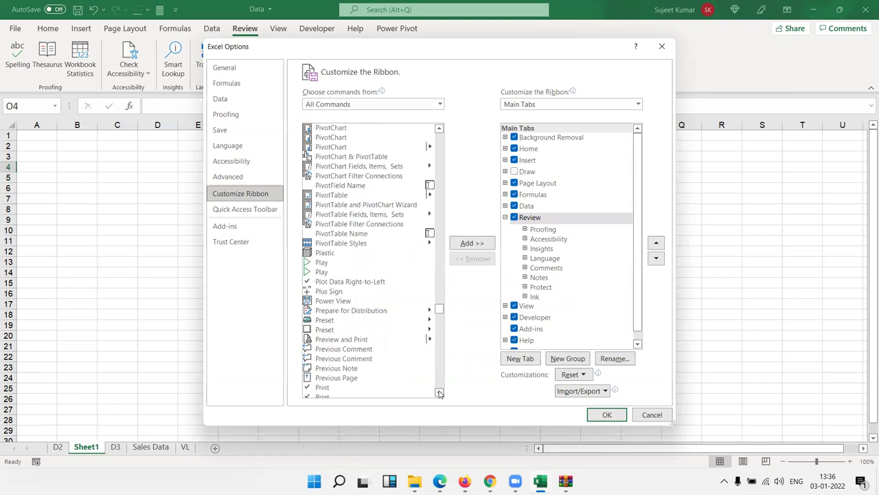
pyautogui.click(439, 392)
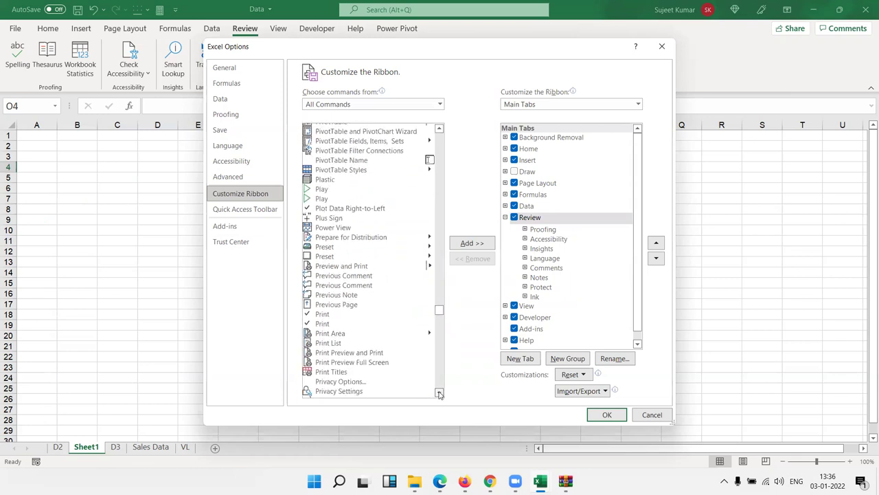
pyautogui.click(439, 392)
pyautogui.click(439, 392)
pyautogui.click(439, 392)
pyautogui.click(439, 392)
pyautogui.click(439, 393)
pyautogui.click(439, 393)
pyautogui.click(439, 392)
pyautogui.click(439, 392)
pyautogui.click(439, 392)
pyautogui.click(439, 392)
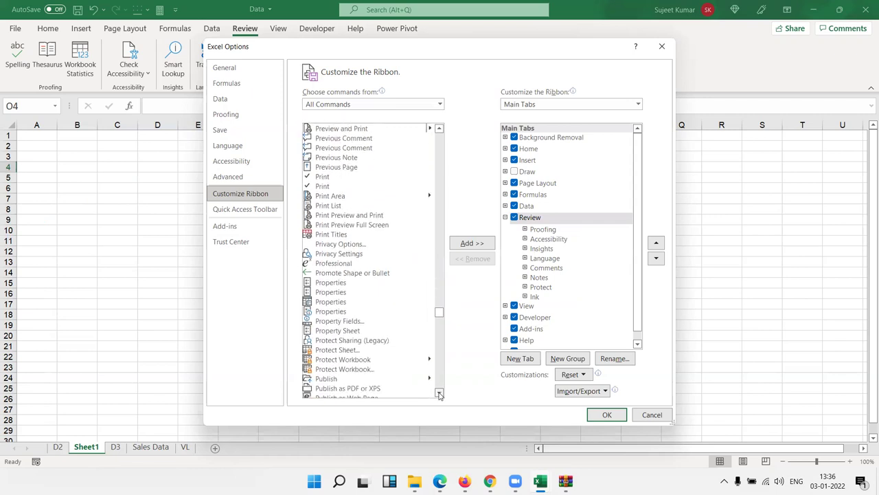
pyautogui.click(439, 393)
pyautogui.click(439, 392)
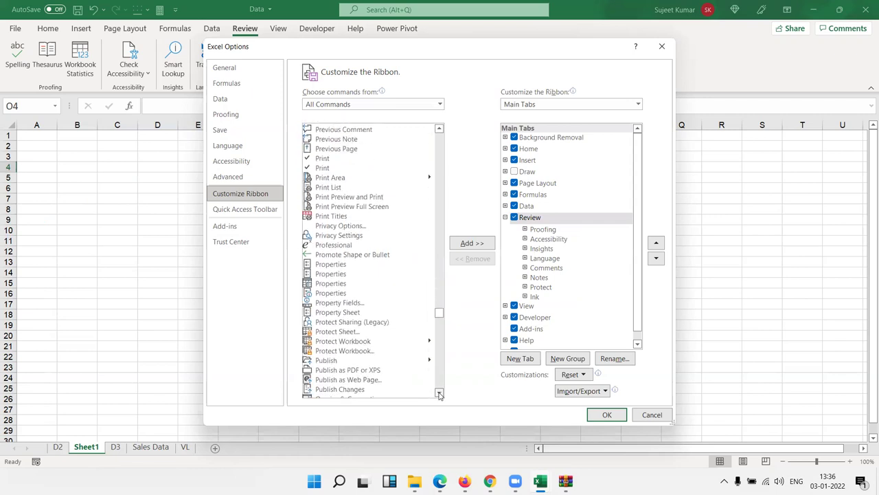
pyautogui.click(324, 334)
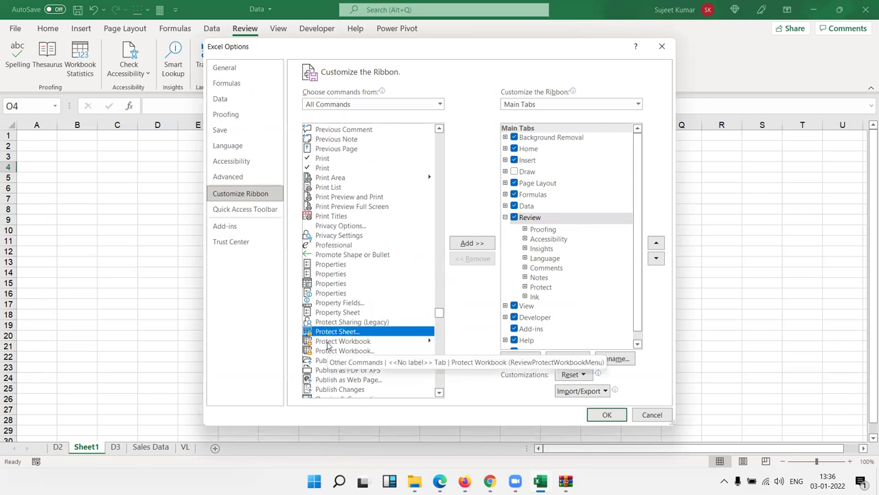
pyautogui.click(328, 343)
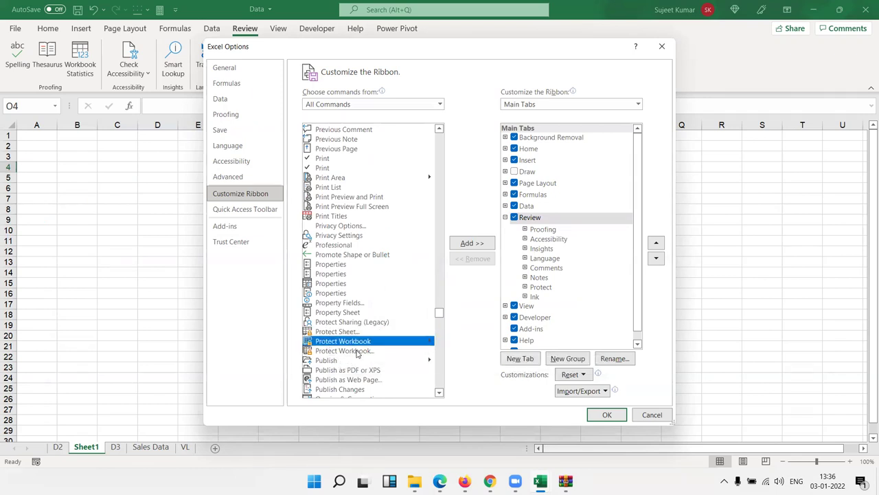
pyautogui.click(358, 352)
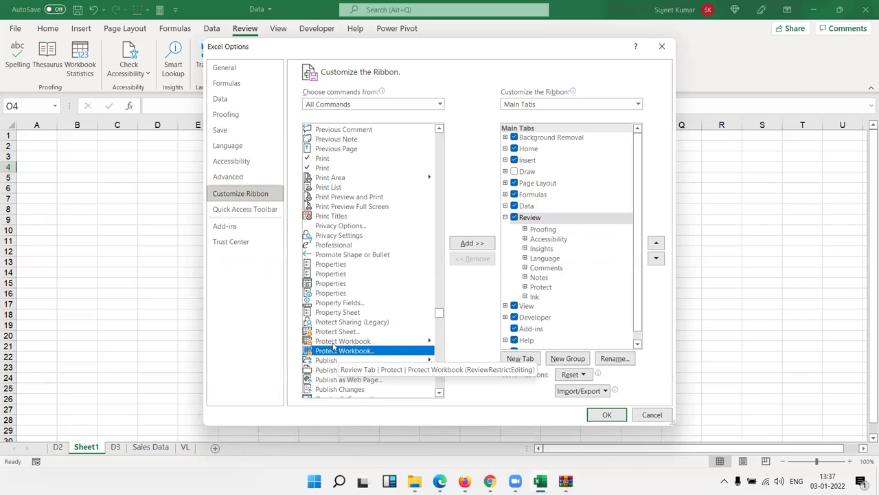
pyautogui.click(333, 322)
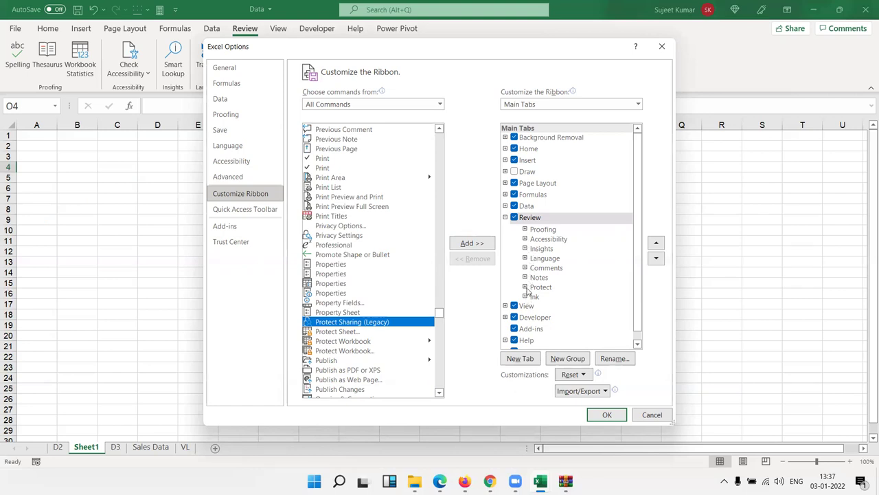
# Add a New Group after Review's Protect group containing Protect Sharing (Legacy), and apply with OK.
pyautogui.click(541, 287)
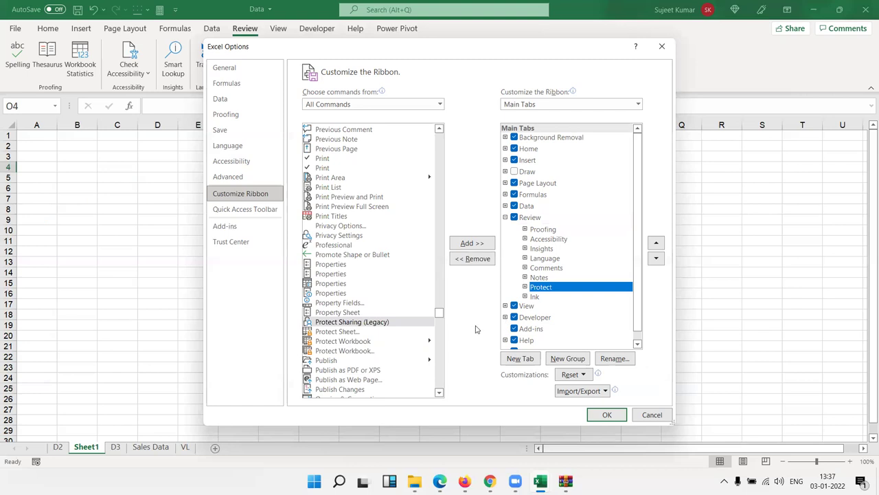
pyautogui.click(393, 324)
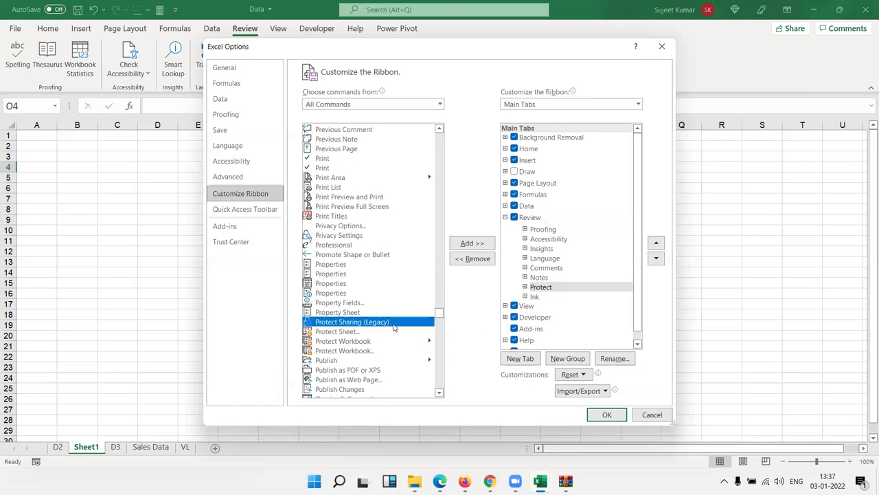
pyautogui.click(470, 244)
pyautogui.click(445, 270)
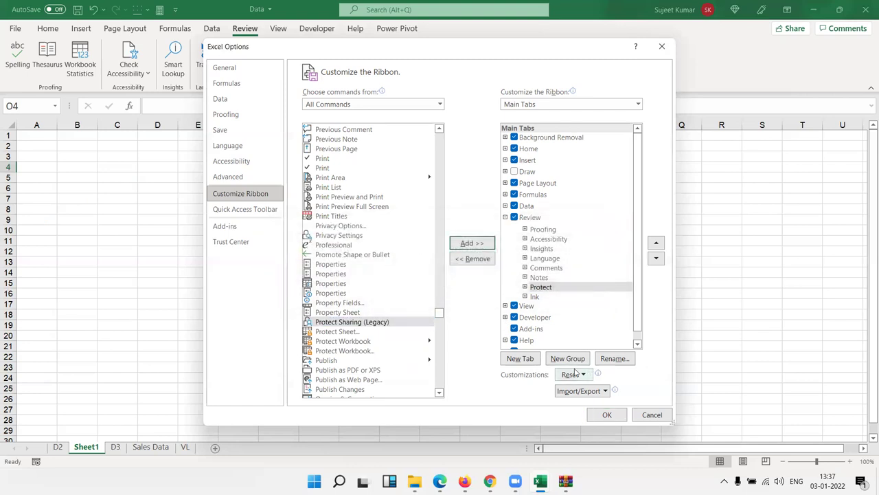
pyautogui.click(570, 360)
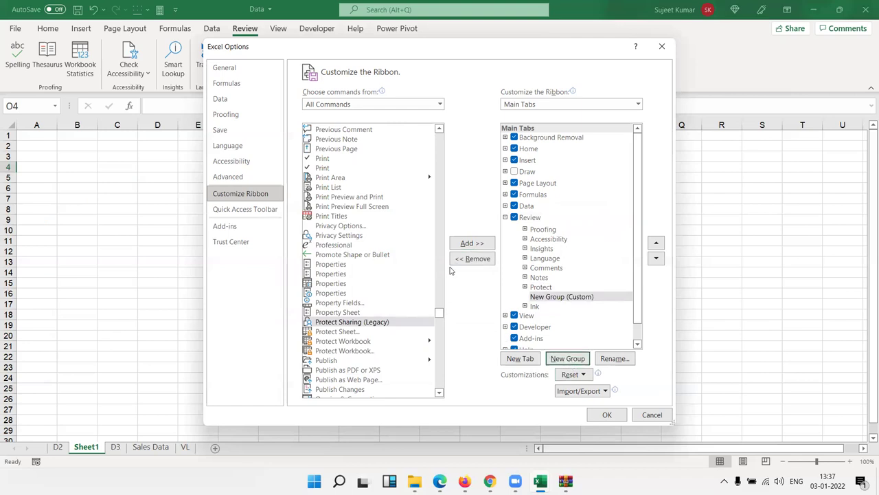
pyautogui.click(469, 244)
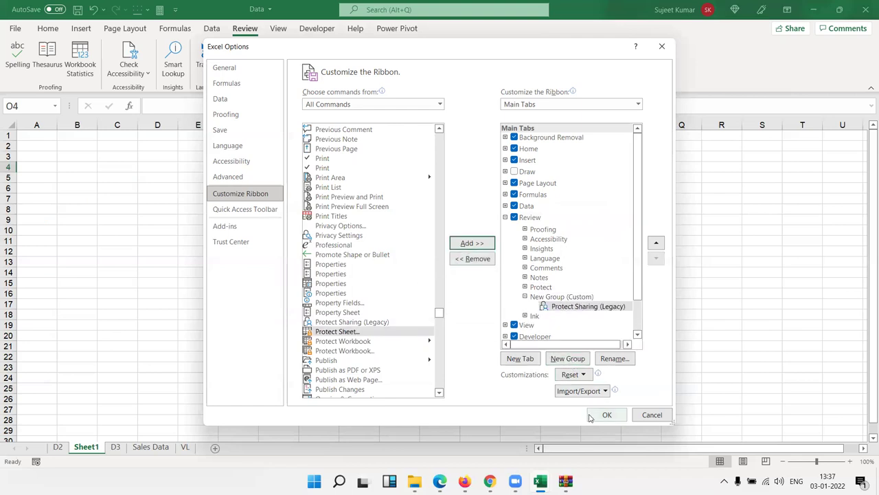
pyautogui.click(598, 414)
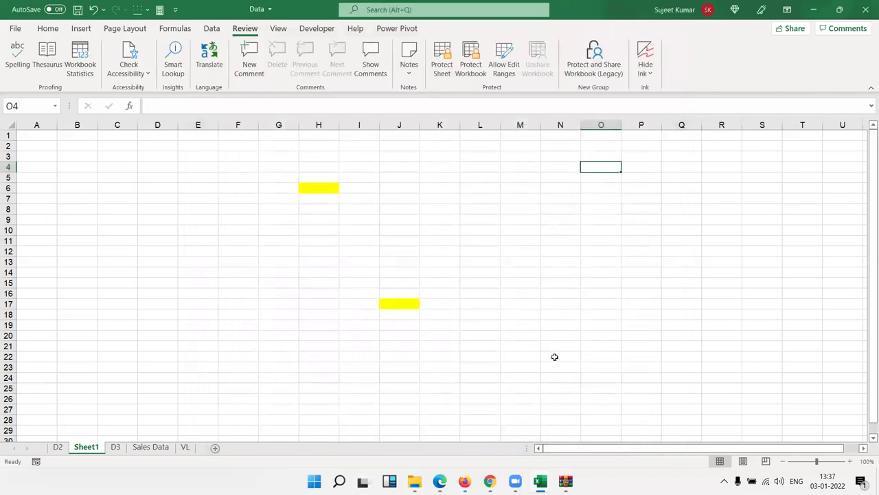
pyautogui.click(591, 68)
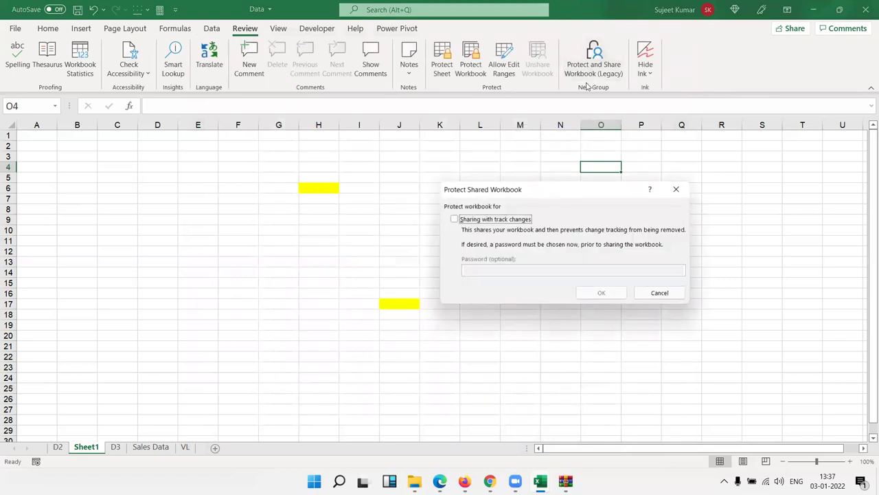
pyautogui.click(484, 220)
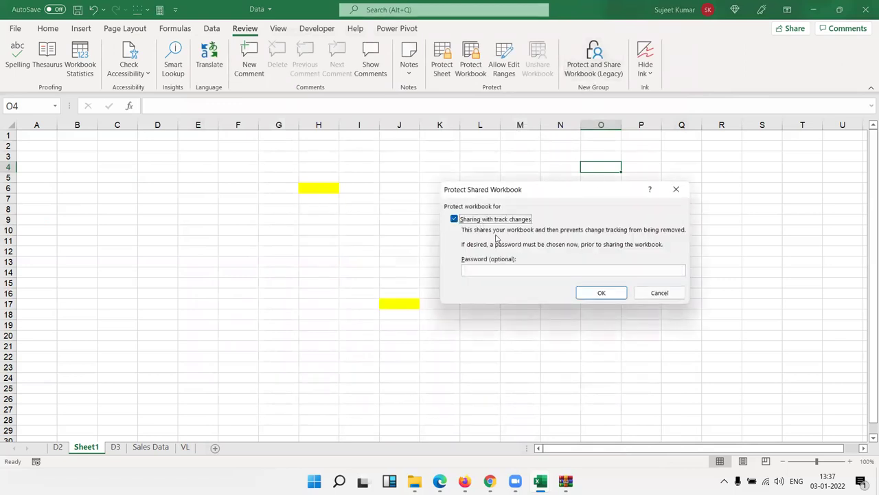
pyautogui.click(512, 273)
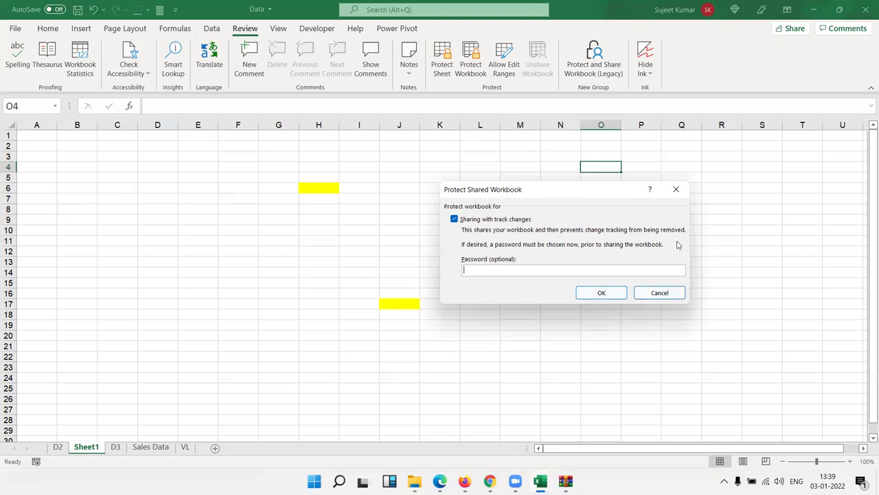
pyautogui.click(682, 189)
pyautogui.press('Escape')
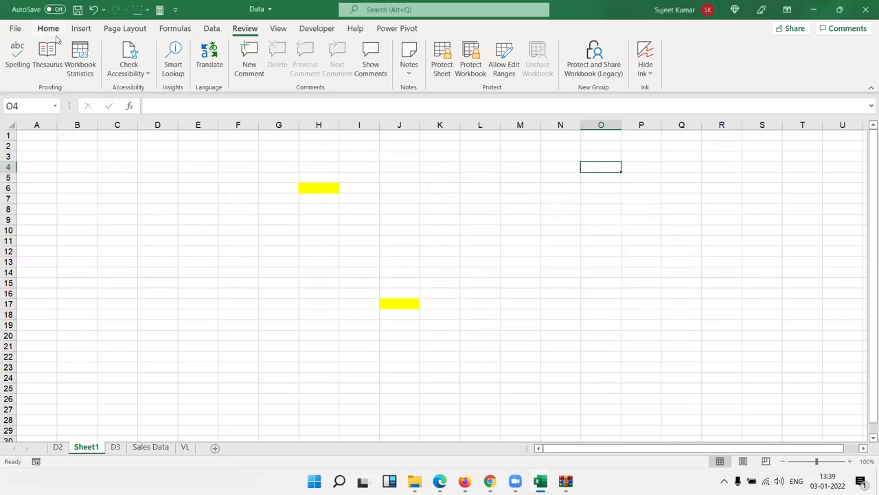